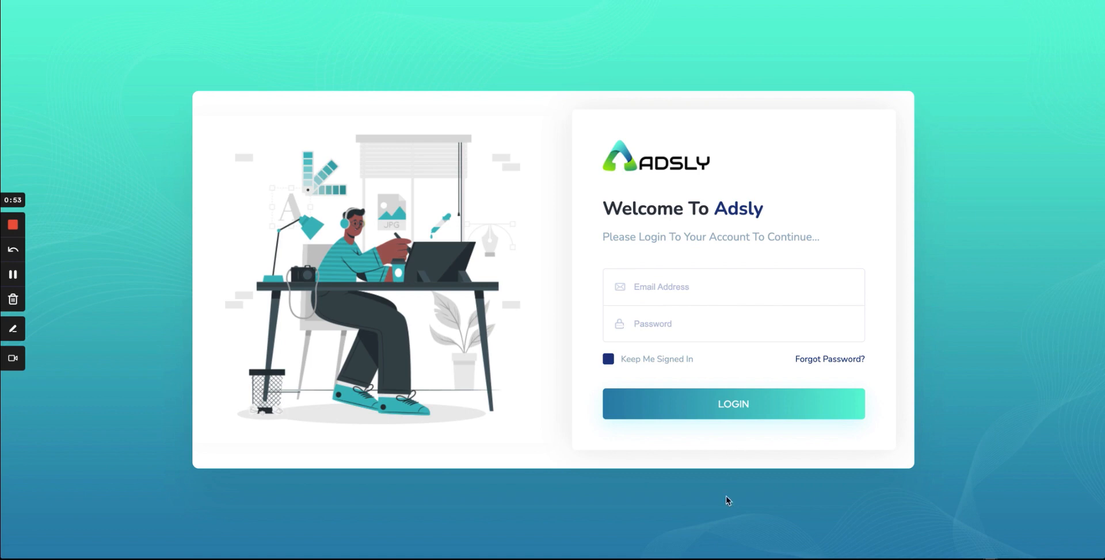
Step: Sign in to Adsly with the saved account e-mail address and the password
{"action": "left_click", "coordinate": [657, 289]}
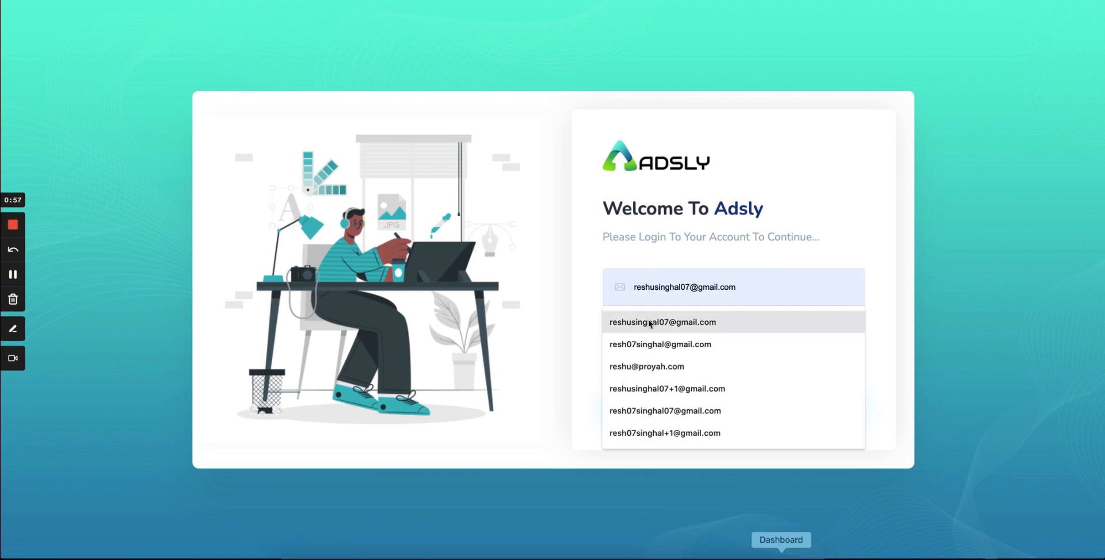
{"action": "left_click", "coordinate": [646, 321]}
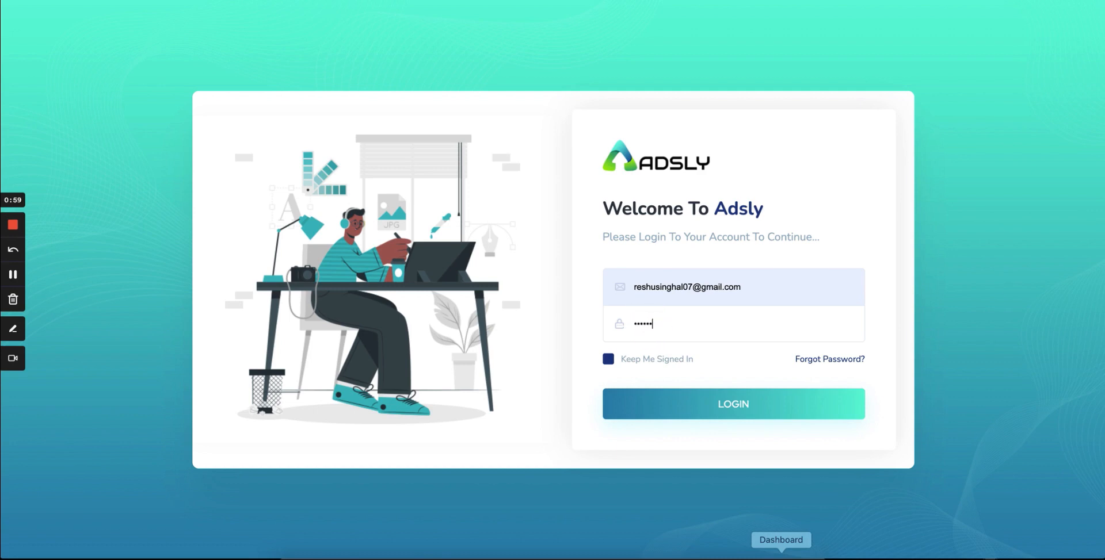
{"action": "left_click", "coordinate": [749, 412]}
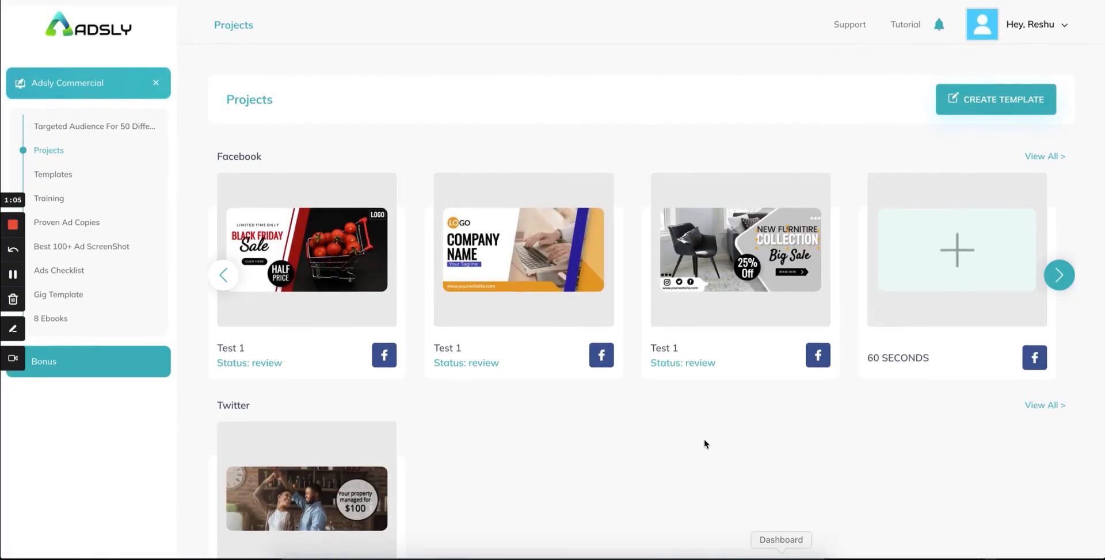
{"action": "scroll", "coordinate": [703, 439], "scroll_direction": "down", "scroll_amount": 1}
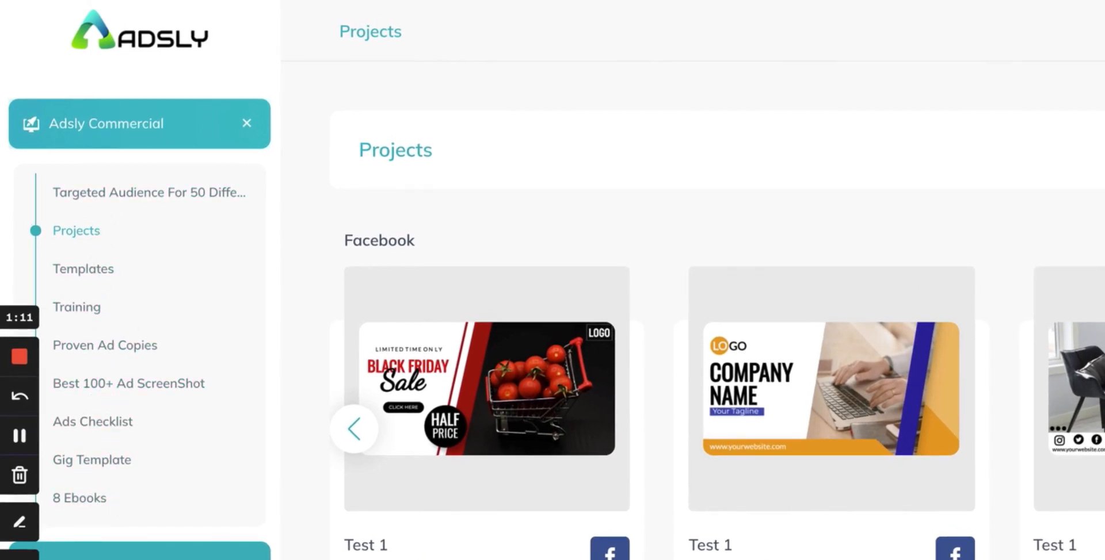
{"action": "left_click", "coordinate": [197, 558]}
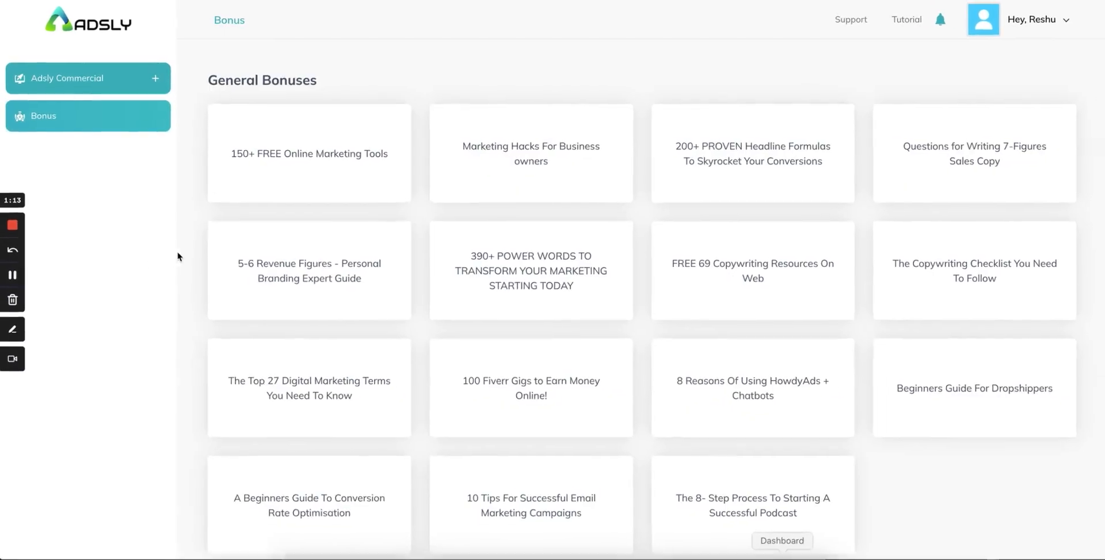
{"action": "scroll", "coordinate": [456, 323], "scroll_direction": "down", "scroll_amount": 4}
{"action": "scroll", "coordinate": [457, 324], "scroll_direction": "up", "scroll_amount": 4}
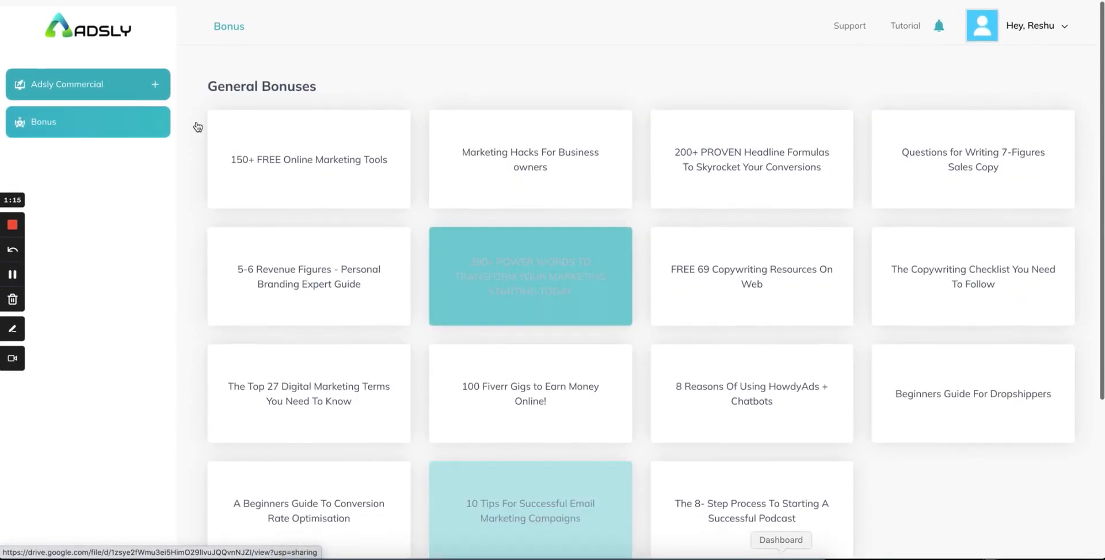
{"action": "left_click", "coordinate": [125, 87]}
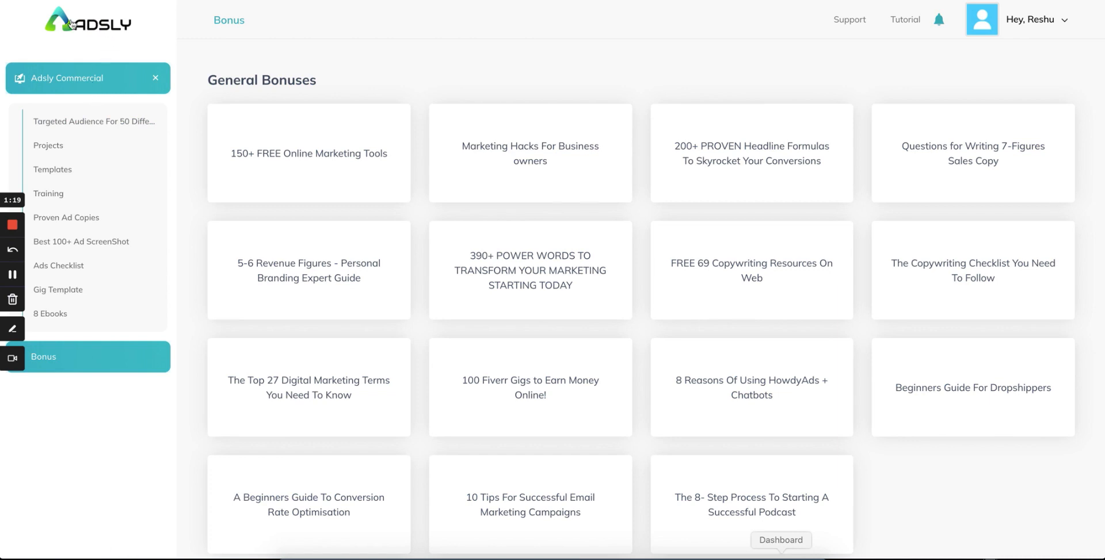
{"action": "left_click", "coordinate": [99, 27]}
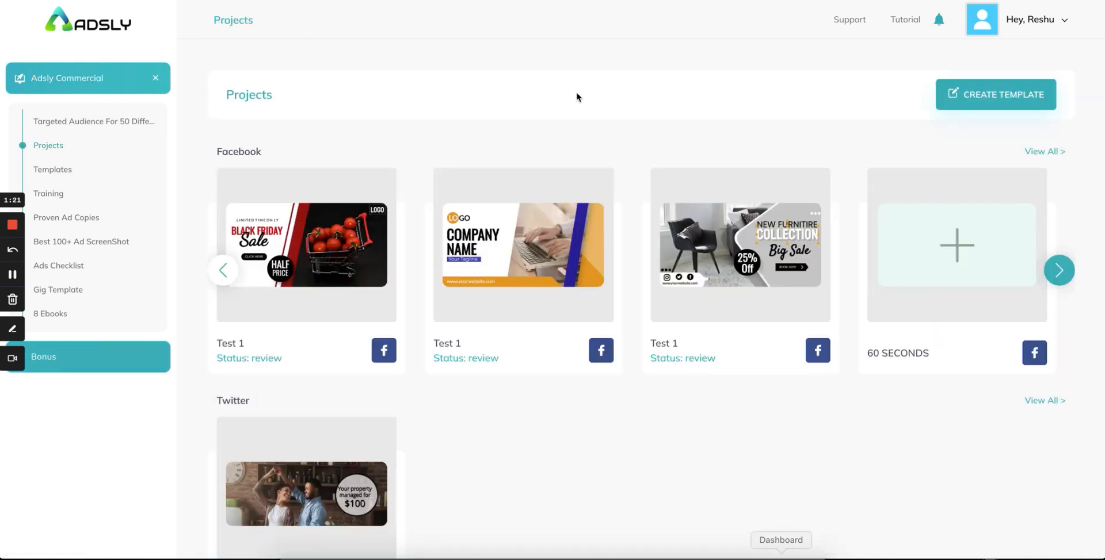
{"action": "scroll", "coordinate": [525, 288], "scroll_direction": "down", "scroll_amount": 3}
{"action": "scroll", "coordinate": [525, 347], "scroll_direction": "up", "scroll_amount": 3}
{"action": "scroll", "coordinate": [903, 467], "scroll_direction": "down", "scroll_amount": 1}
{"action": "scroll", "coordinate": [904, 467], "scroll_direction": "up", "scroll_amount": 1}
{"action": "scroll", "coordinate": [406, 429], "scroll_direction": "down", "scroll_amount": 15}
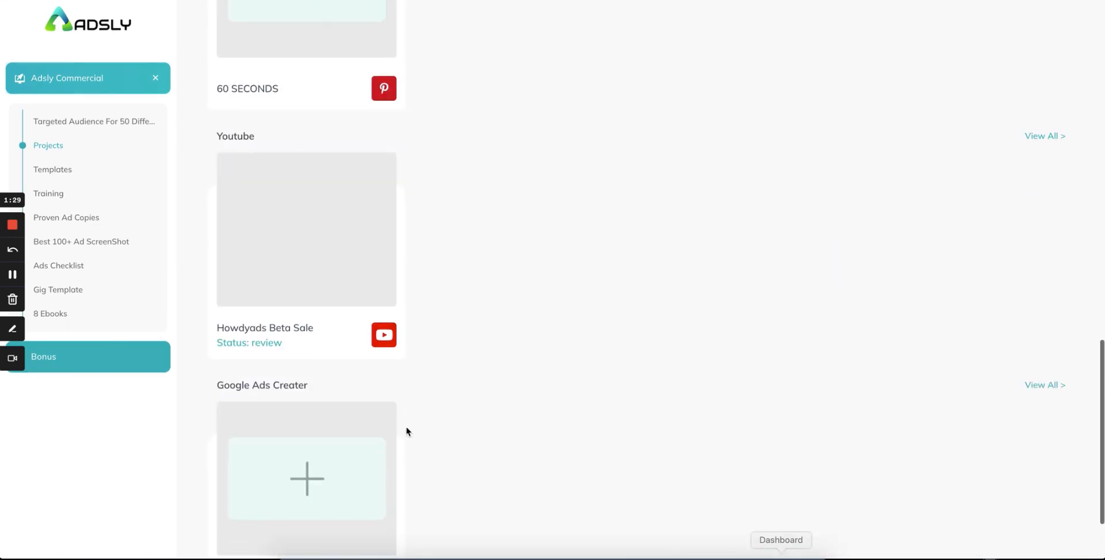
{"action": "scroll", "coordinate": [406, 430], "scroll_direction": "up", "scroll_amount": 15}
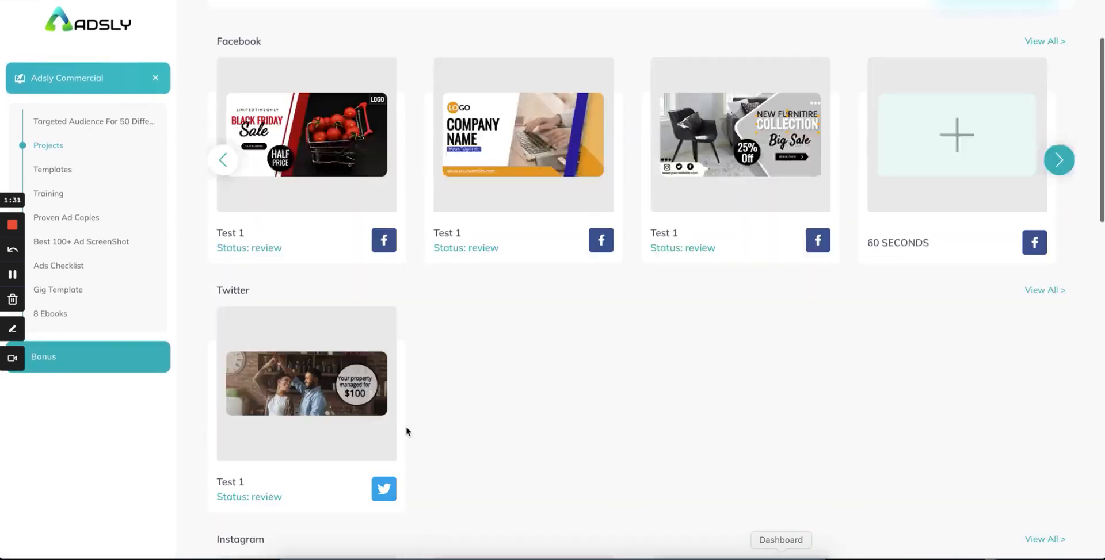
{"action": "scroll", "coordinate": [406, 427], "scroll_direction": "down", "scroll_amount": 10}
{"action": "scroll", "coordinate": [426, 351], "scroll_direction": "up", "scroll_amount": 4}
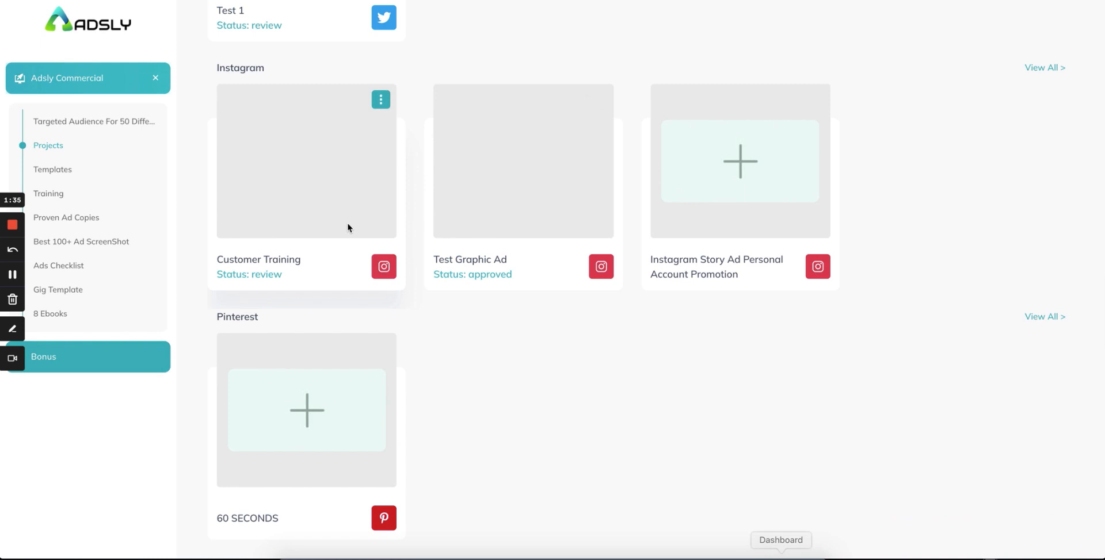
{"action": "scroll", "coordinate": [439, 188], "scroll_direction": "up", "scroll_amount": 10}
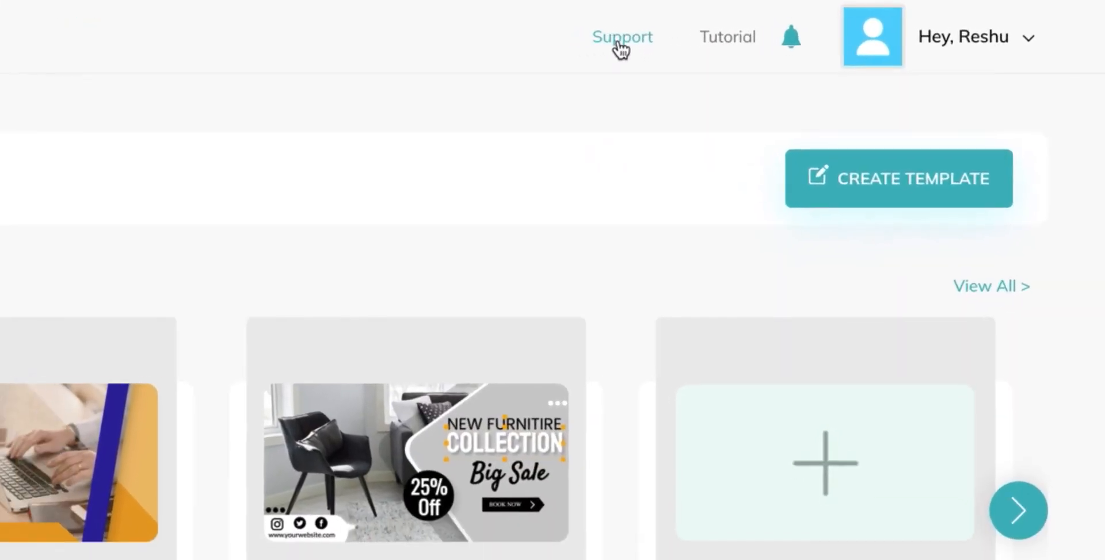
Step: Browse the Support tutorial video library, then check notifications and find none new
{"action": "left_click", "coordinate": [849, 24]}
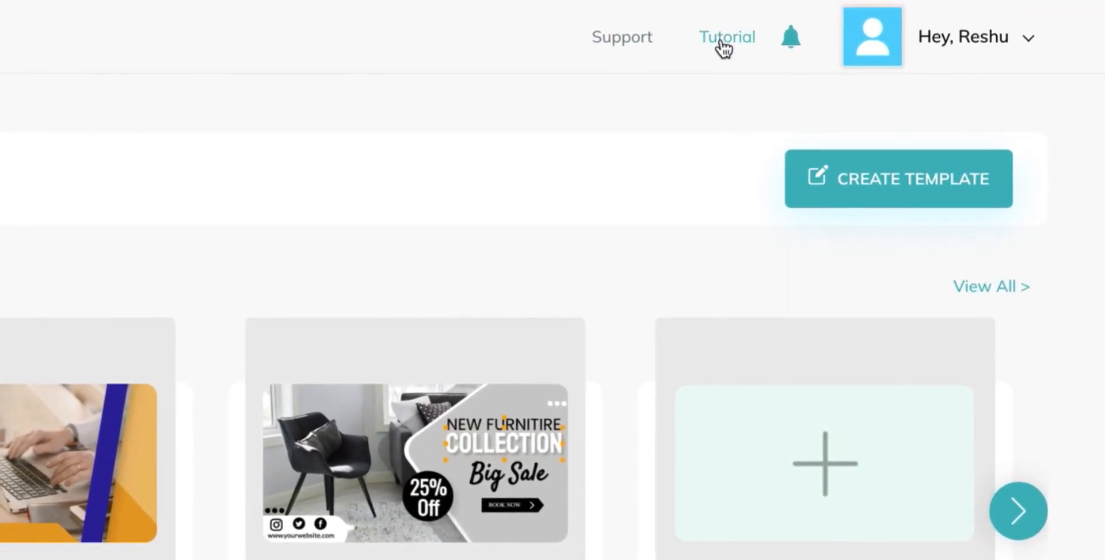
{"action": "left_click", "coordinate": [724, 40]}
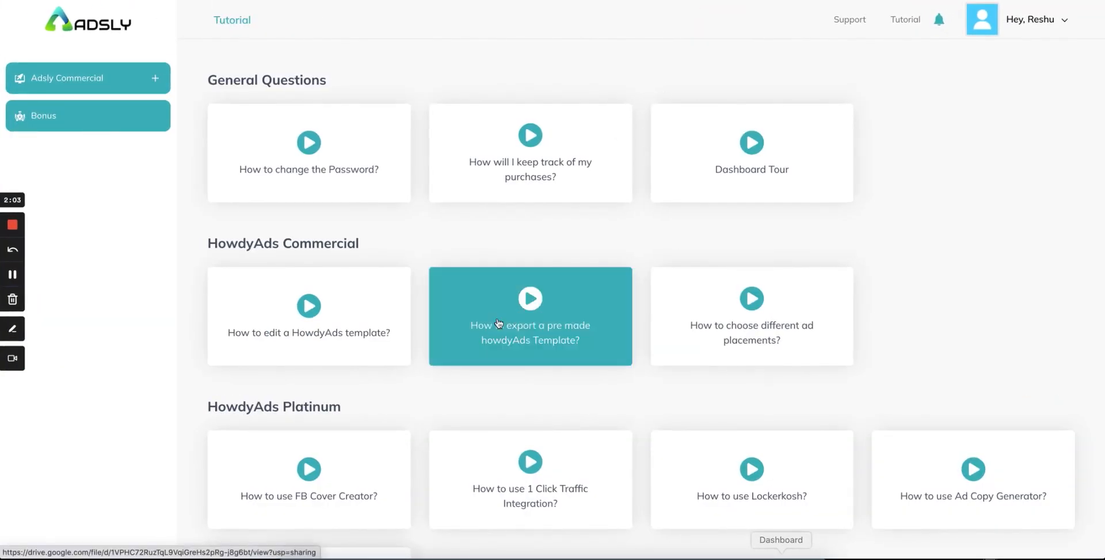
{"action": "scroll", "coordinate": [498, 321], "scroll_direction": "down", "scroll_amount": 7}
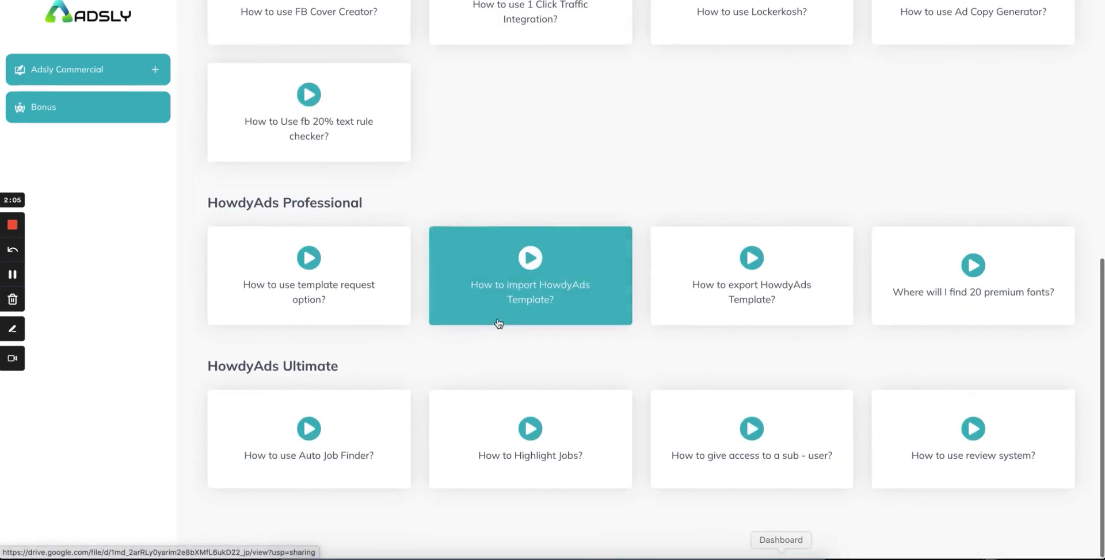
{"action": "scroll", "coordinate": [497, 319], "scroll_direction": "up", "scroll_amount": 7}
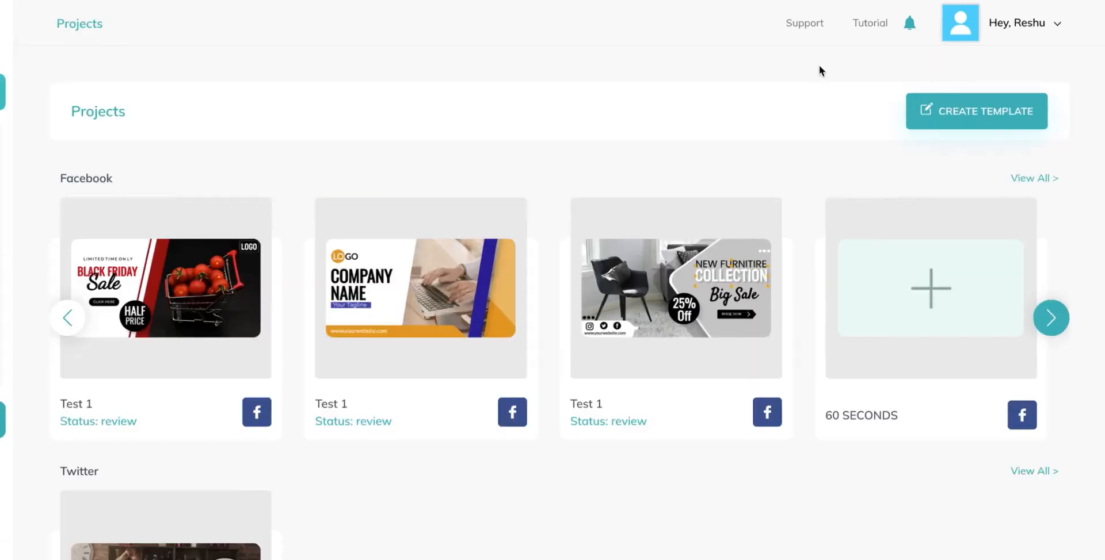
{"action": "left_click", "coordinate": [909, 24]}
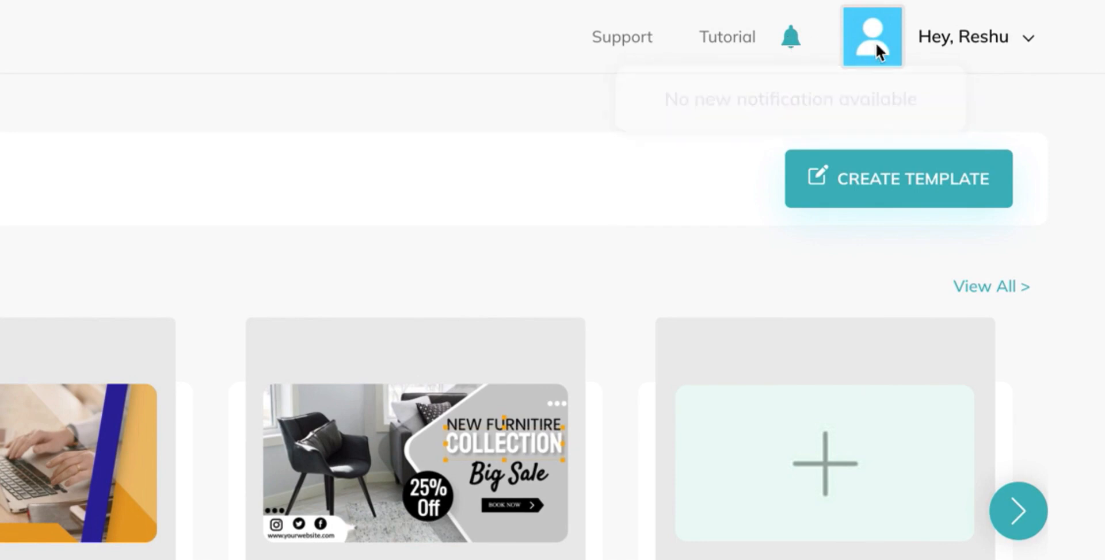
{"action": "left_click", "coordinate": [1028, 44]}
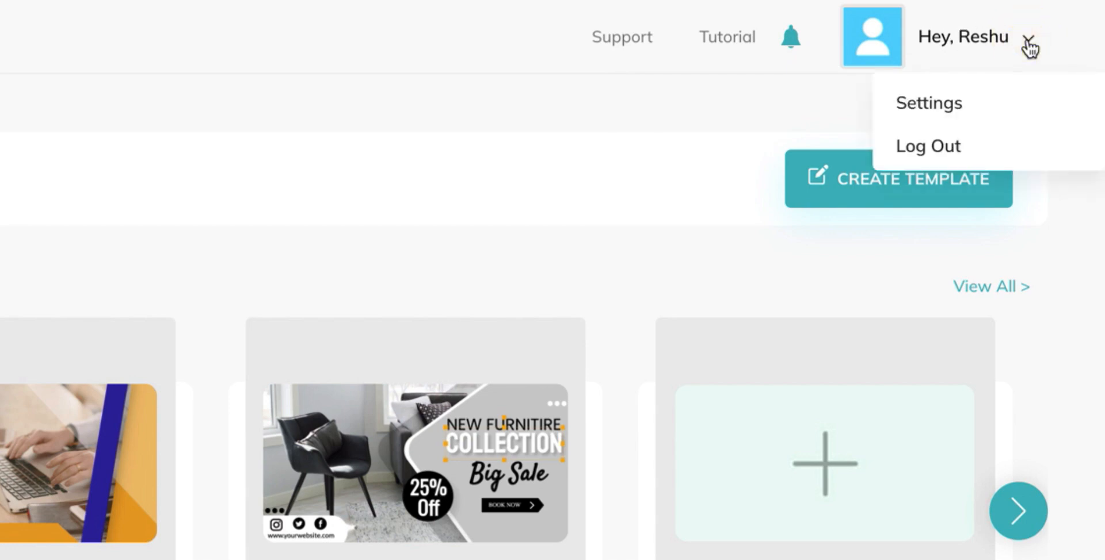
{"action": "left_click", "coordinate": [932, 106]}
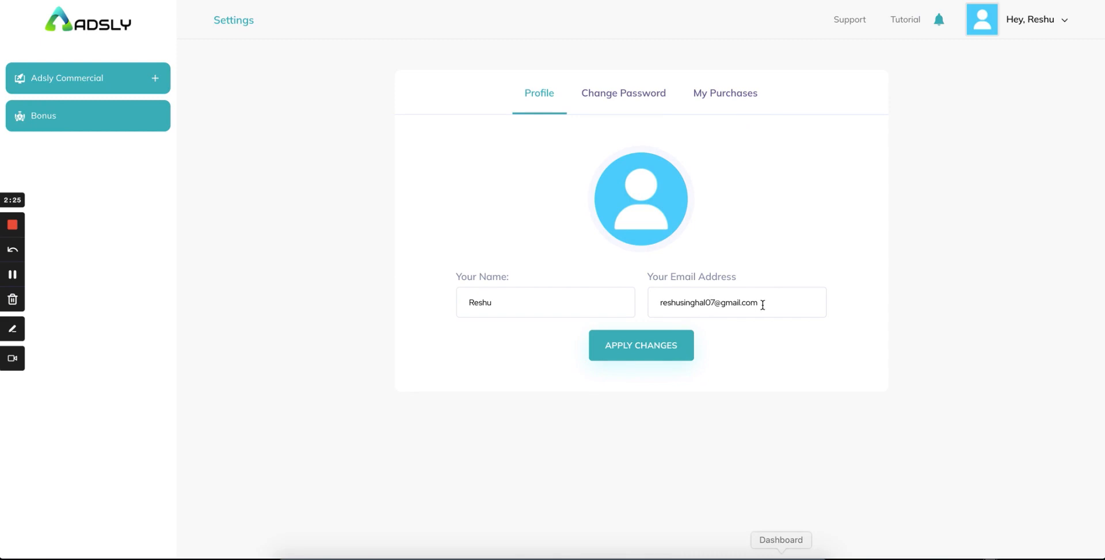
{"action": "left_click", "coordinate": [621, 90]}
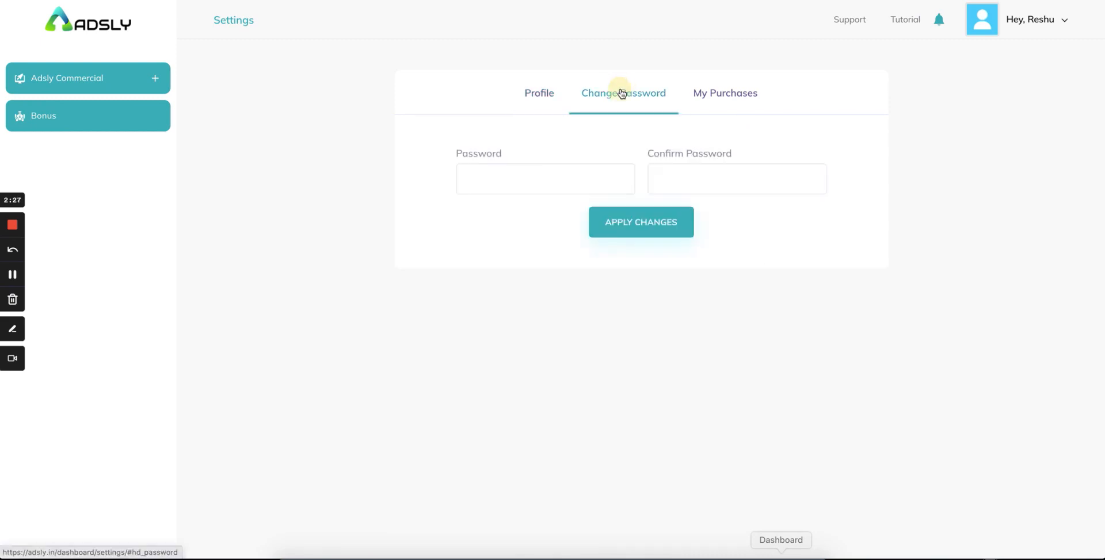
{"action": "left_click", "coordinate": [714, 92]}
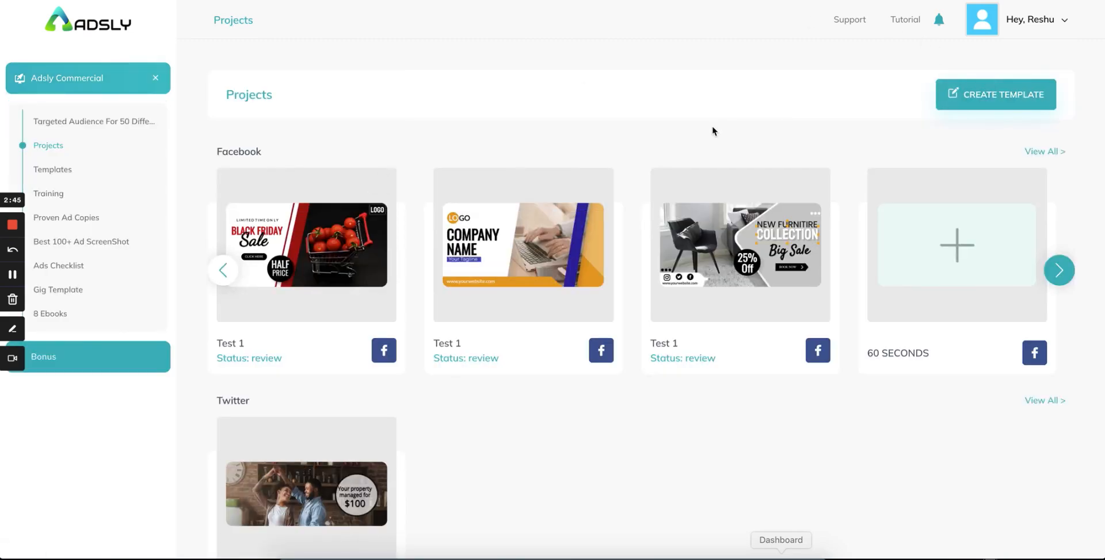
Step: Start a new template named 'tes' with Google Ads as the platform
{"action": "left_click", "coordinate": [986, 103]}
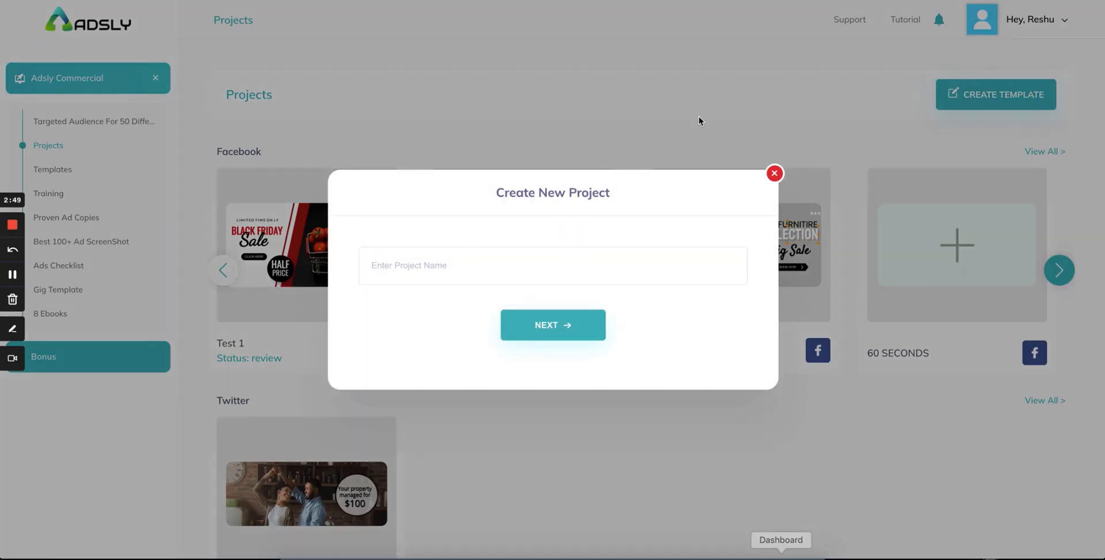
{"action": "left_click", "coordinate": [428, 266]}
{"action": "type", "text": "test"}
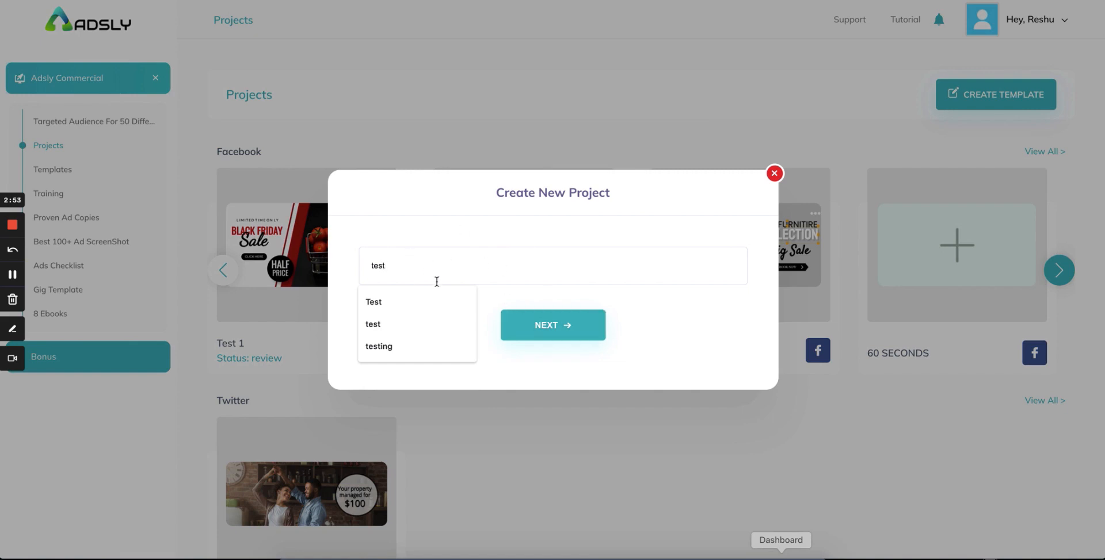
{"action": "left_click", "coordinate": [511, 325]}
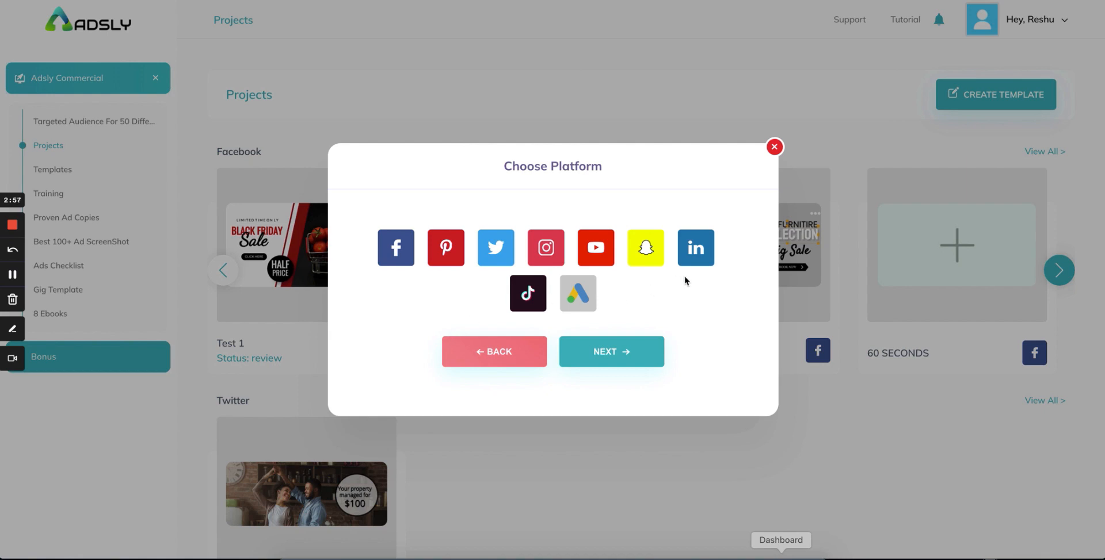
{"action": "left_click", "coordinate": [576, 294]}
{"action": "left_click", "coordinate": [594, 350]}
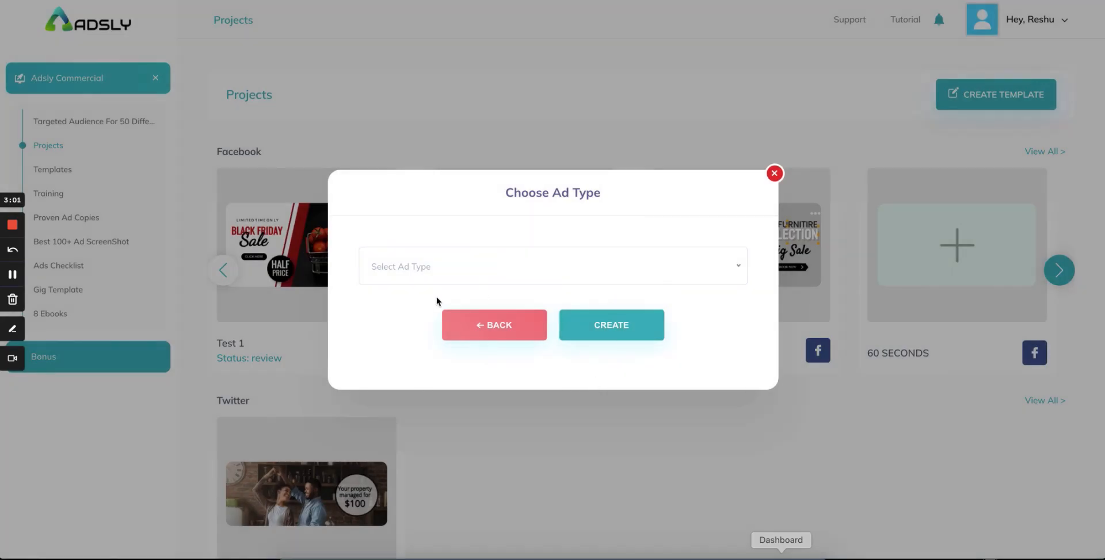
Step: Choose the Large leaderboard 970 × 90 size and create the template
{"action": "left_click", "coordinate": [391, 265]}
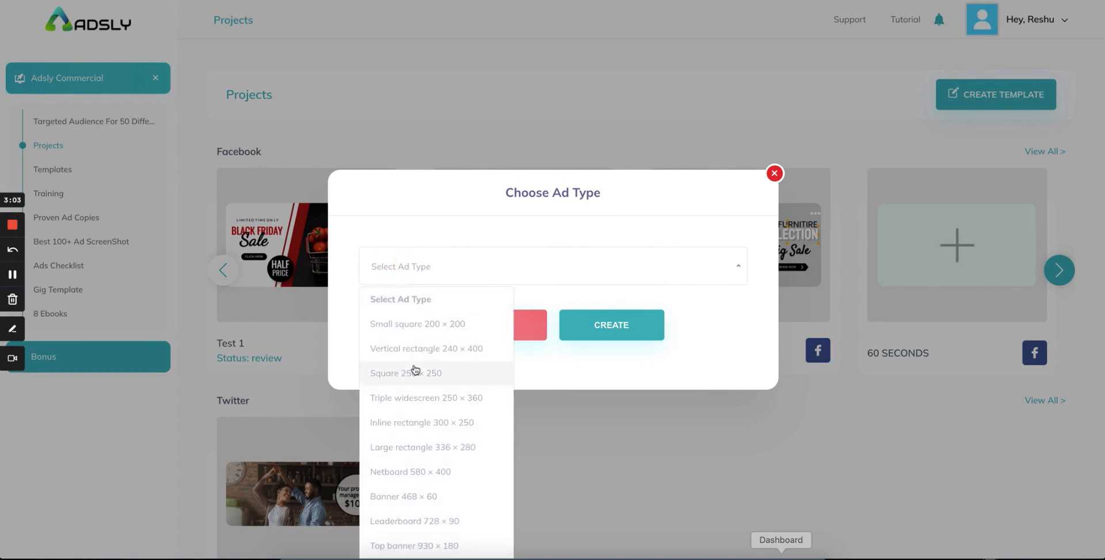
{"action": "scroll", "coordinate": [439, 370], "scroll_direction": "down", "scroll_amount": 2}
{"action": "scroll", "coordinate": [415, 370], "scroll_direction": "down", "scroll_amount": 3}
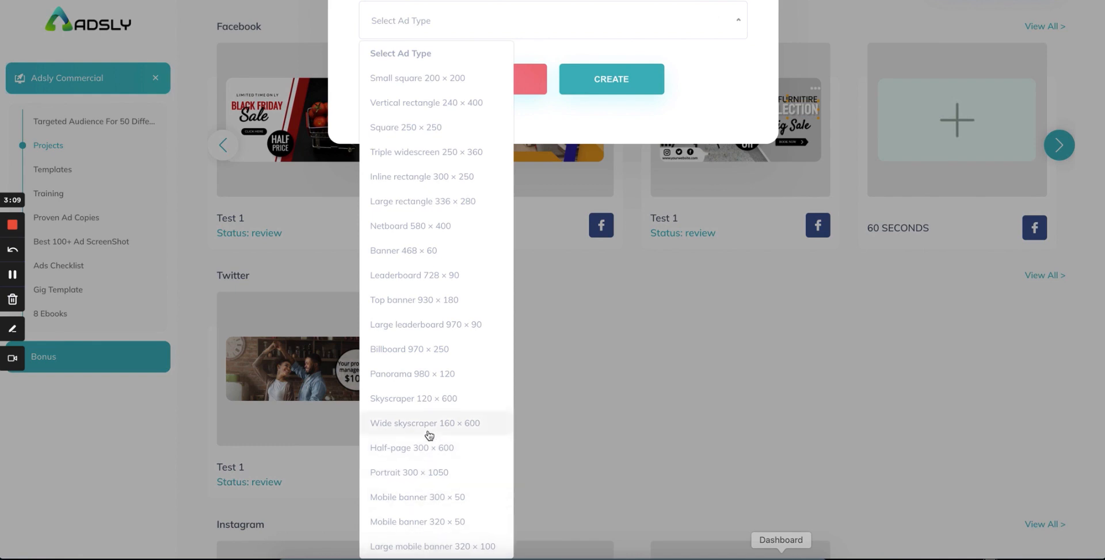
{"action": "left_click", "coordinate": [426, 326]}
{"action": "left_click", "coordinate": [575, 217]}
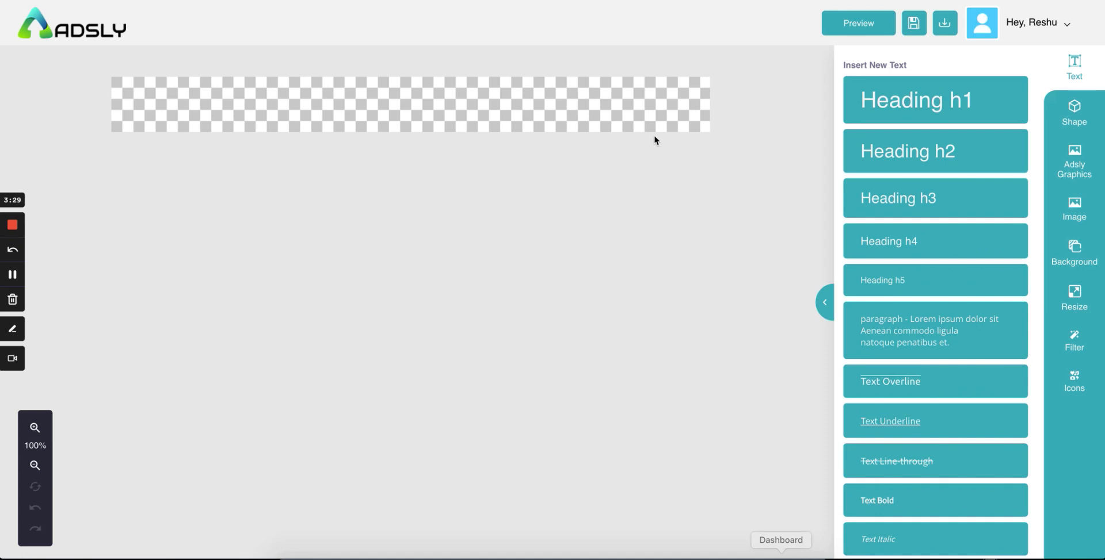
Step: Add a large heading, replace its Heading h1 text with 'adsly', and drag it into place
{"action": "left_click", "coordinate": [903, 110]}
{"action": "double_click", "coordinate": [389, 98]}
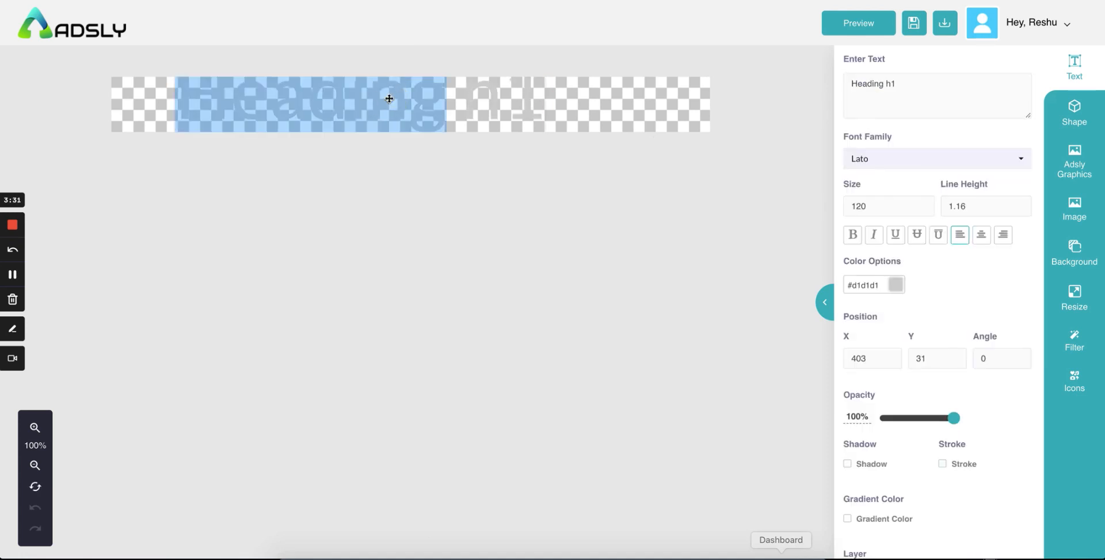
{"action": "triple_click", "coordinate": [389, 98]}
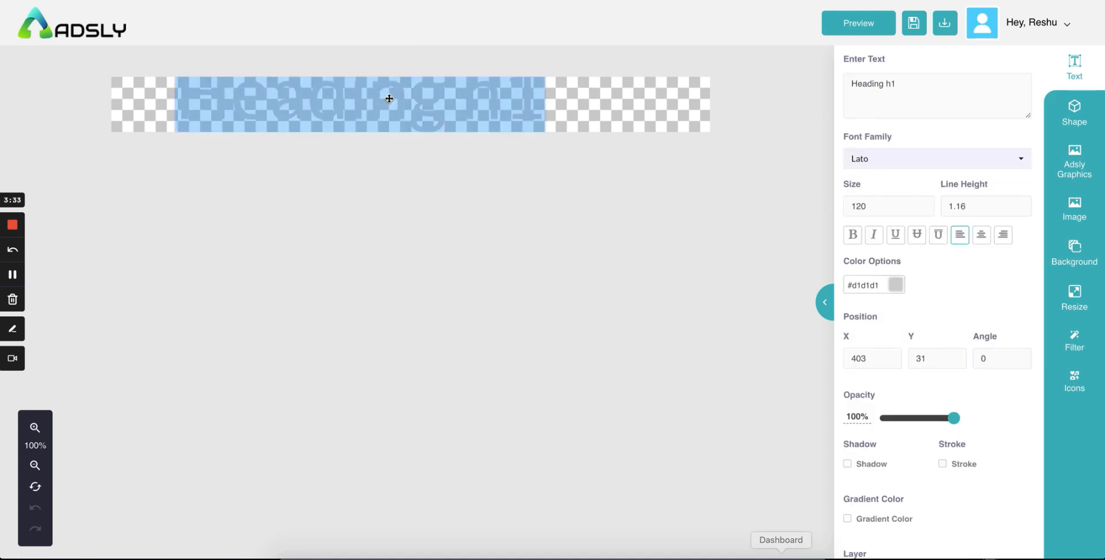
{"action": "type", "text": "adsly"}
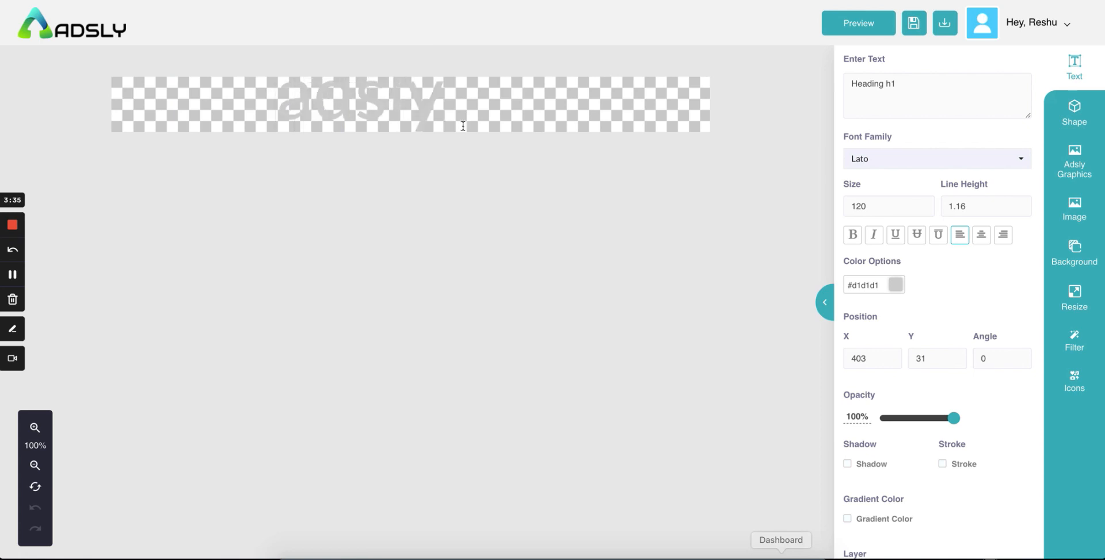
{"action": "double_click", "coordinate": [457, 112]}
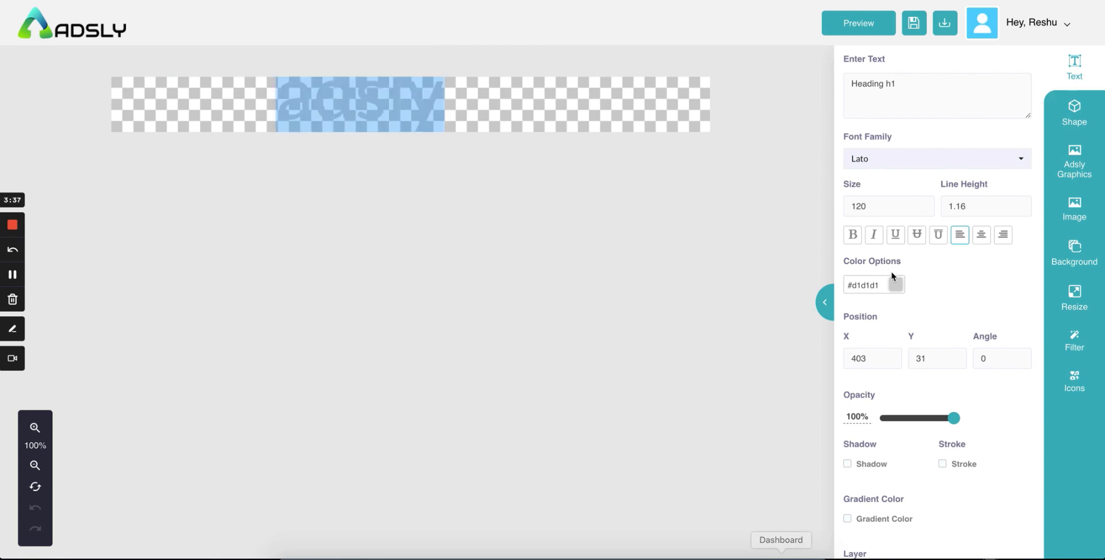
{"action": "key", "text": "super+z"}
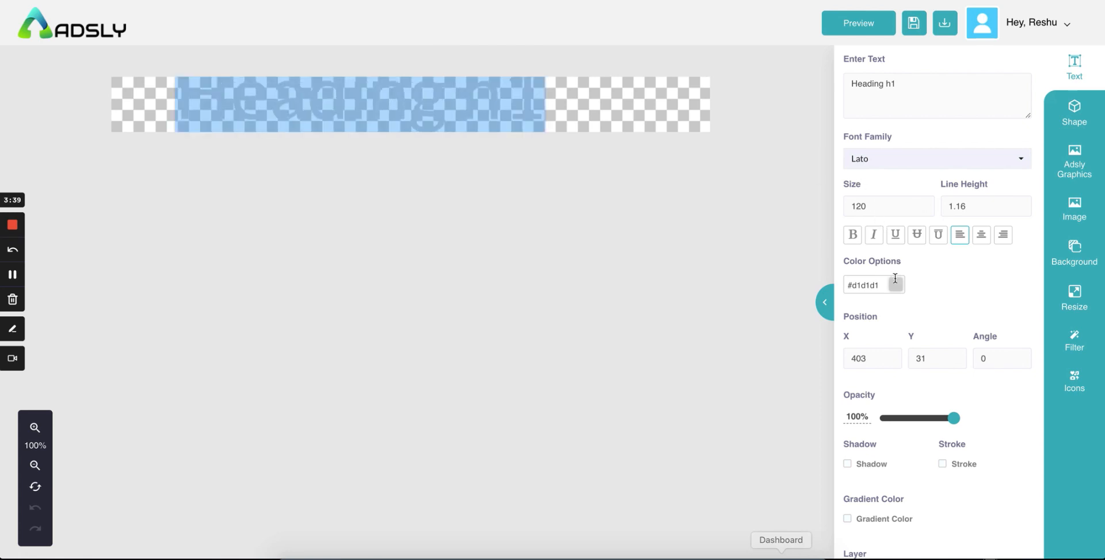
{"action": "type", "text": "adsly"}
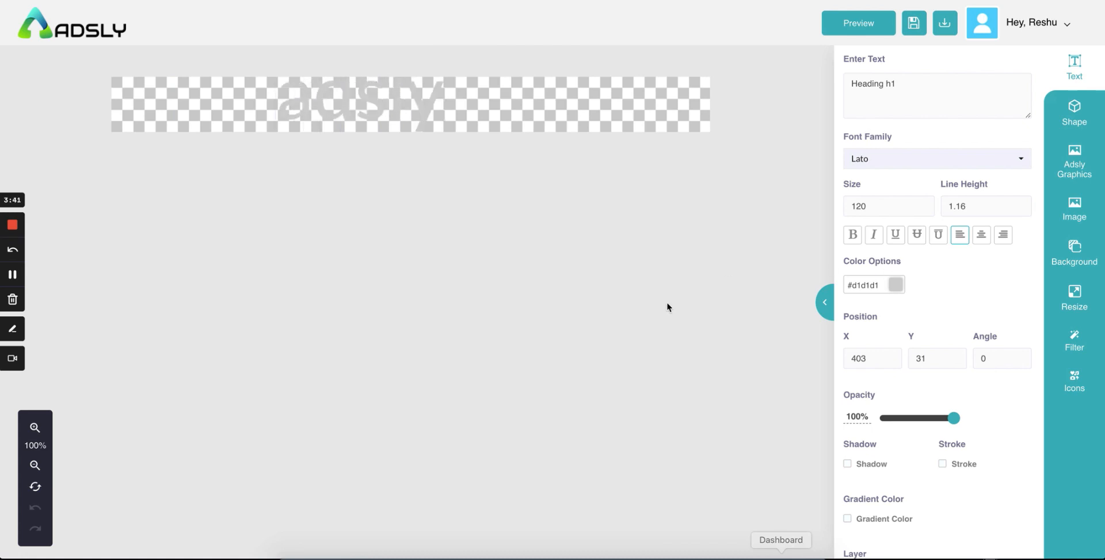
{"action": "left_click", "coordinate": [496, 103]}
{"action": "left_click_drag", "start_coordinate": [362, 102], "coordinate": [384, 104]}
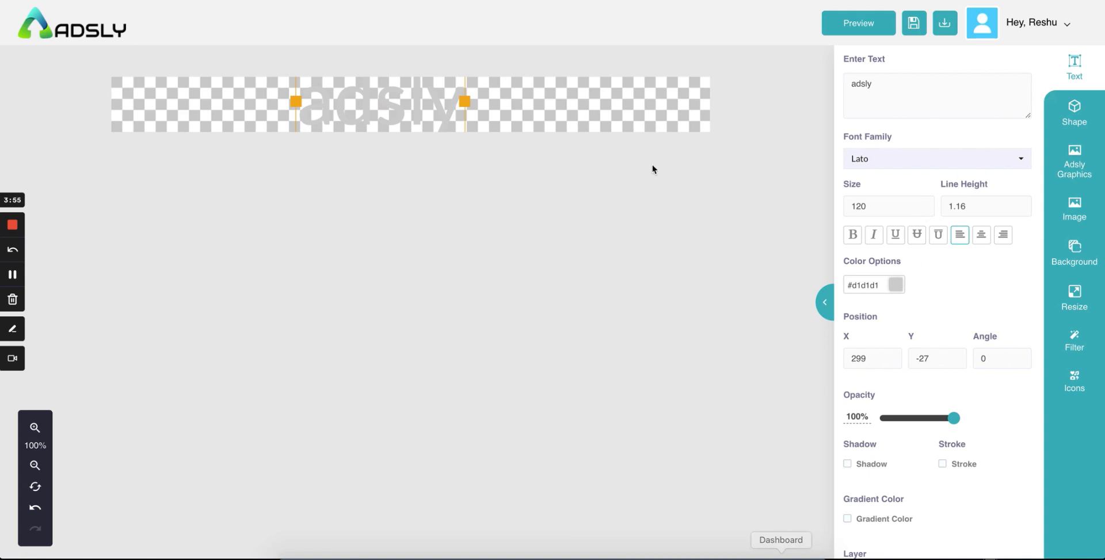
Step: Colour the adsly heading near-black #0f0f0f
{"action": "key", "text": "ctrl+a"}
{"action": "double_click", "coordinate": [340, 104]}
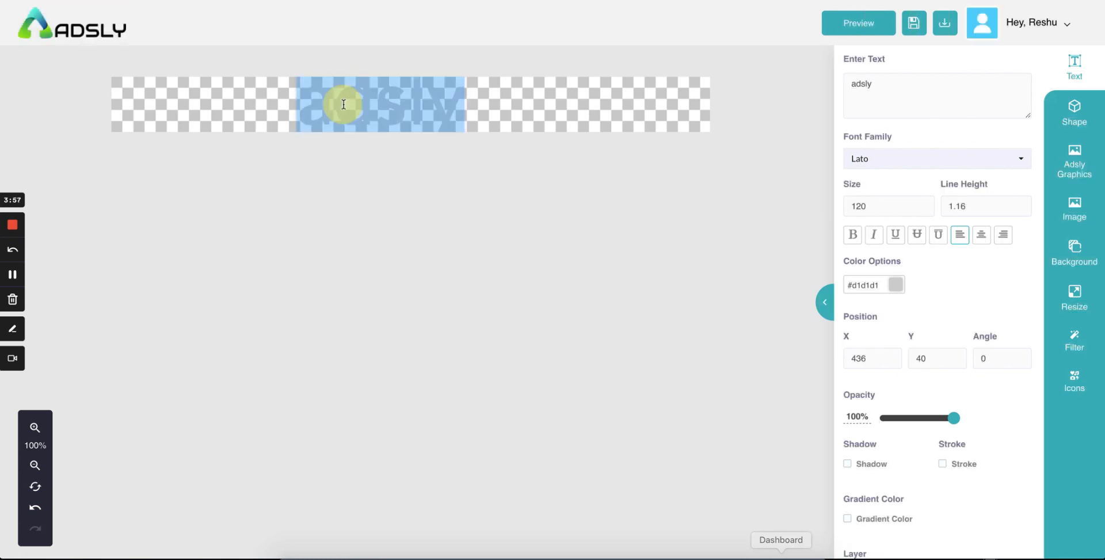
{"action": "left_click", "coordinate": [894, 282]}
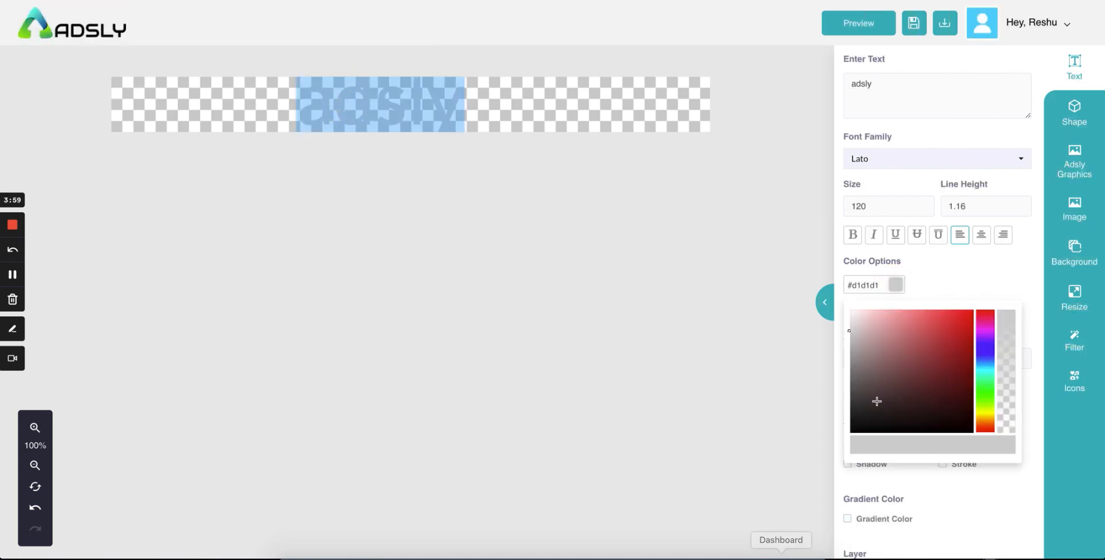
{"action": "left_click", "coordinate": [856, 426]}
{"action": "left_click", "coordinate": [946, 264]}
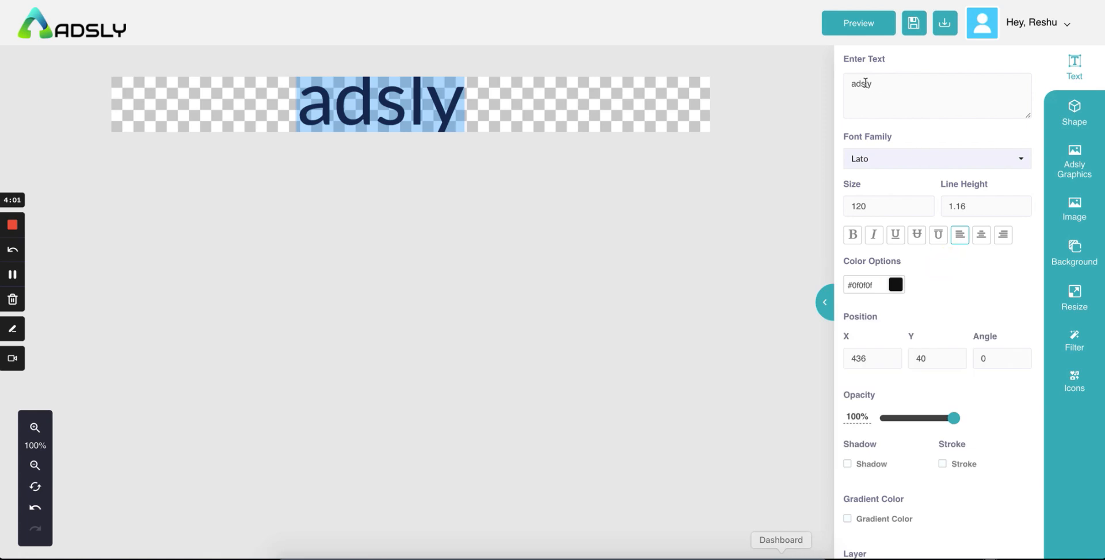
Step: Extend the heading text to read 'adsly - ads tools'
{"action": "left_click", "coordinate": [884, 87]}
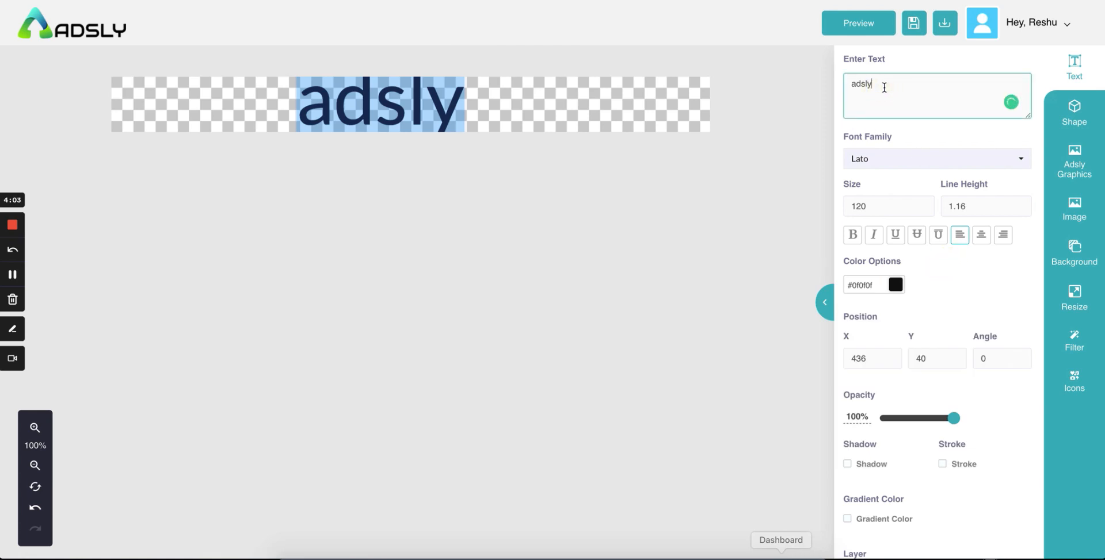
{"action": "left_click", "coordinate": [466, 136]}
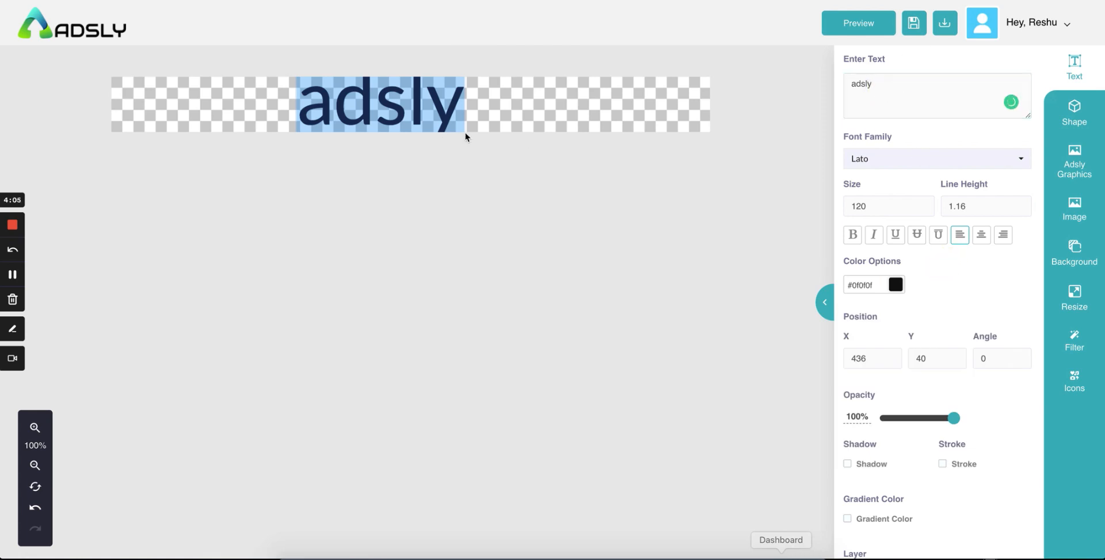
{"action": "left_click", "coordinate": [887, 86]}
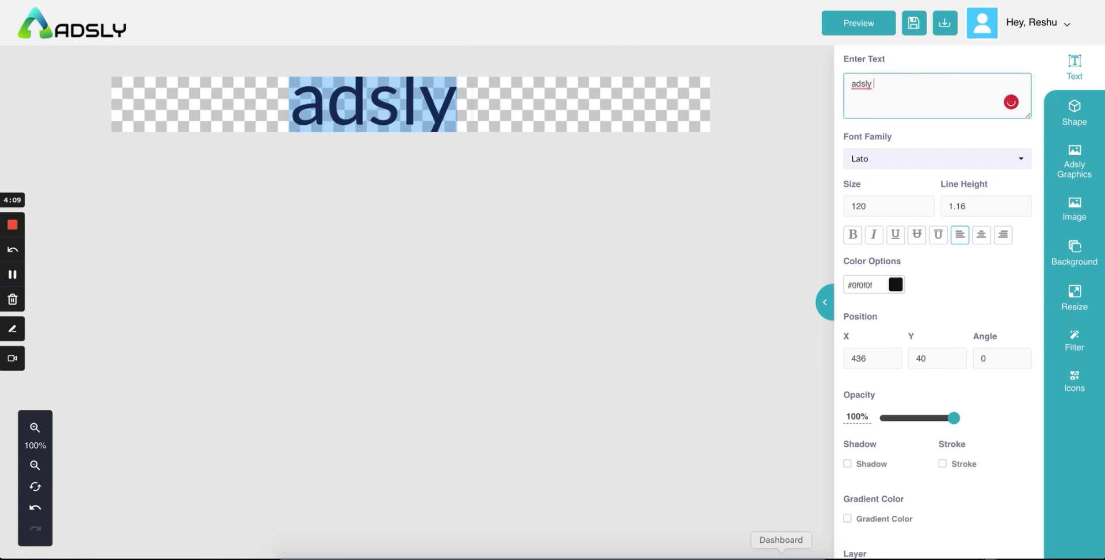
{"action": "type", "text": "- ads tools"}
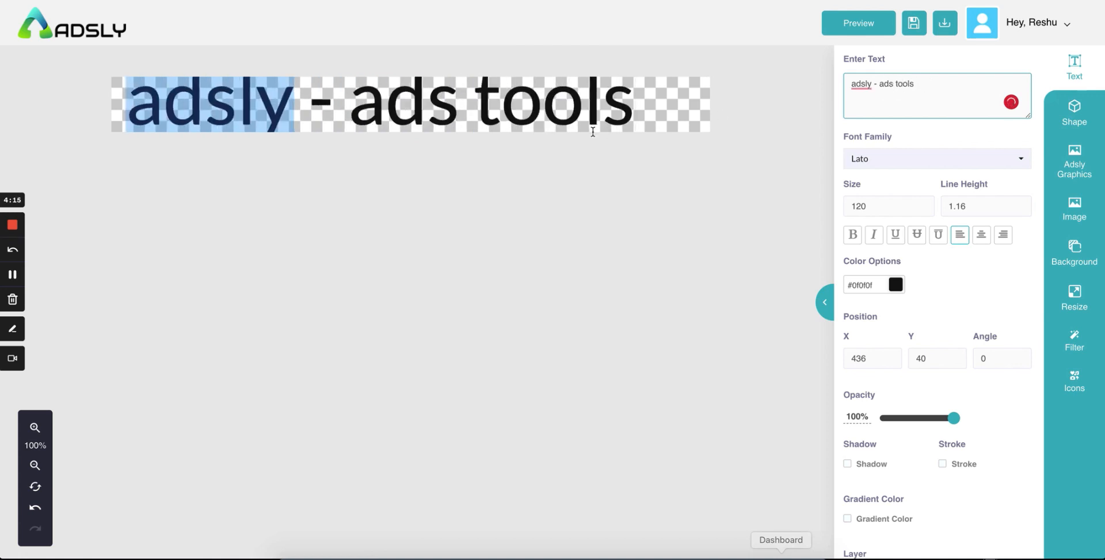
{"action": "left_click", "coordinate": [401, 119]}
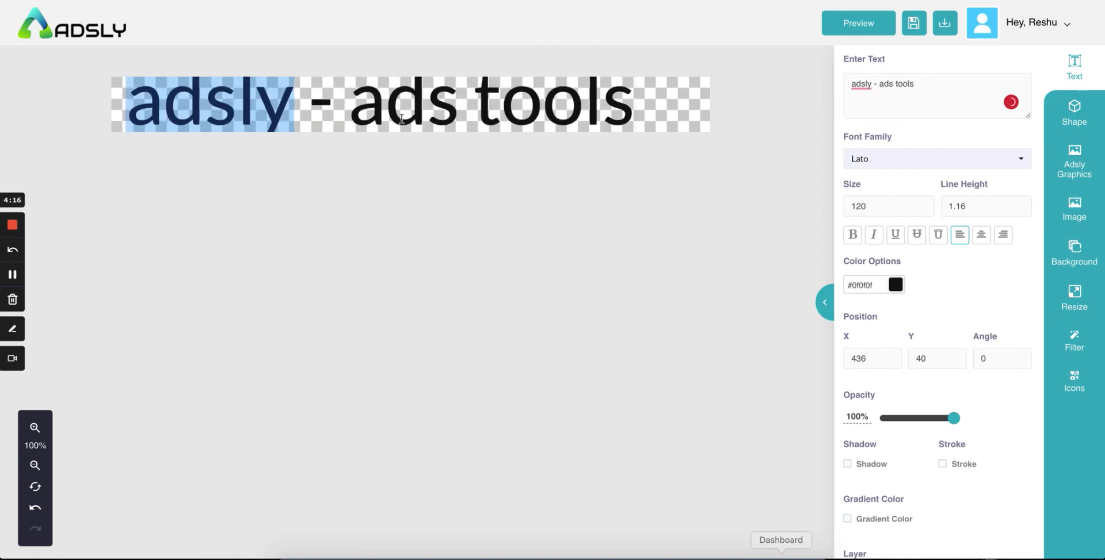
{"action": "left_click", "coordinate": [887, 163]}
Step: Try the Acme font on the heading, then switch it to Teko
{"action": "scroll", "coordinate": [897, 256], "scroll_direction": "down", "scroll_amount": 6}
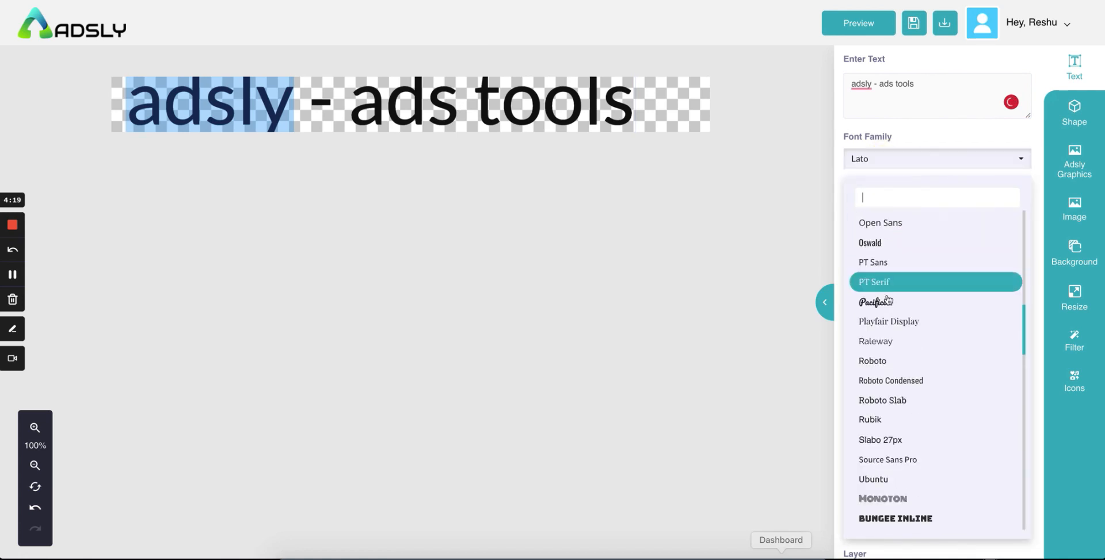
{"action": "scroll", "coordinate": [888, 355], "scroll_direction": "down", "scroll_amount": 5}
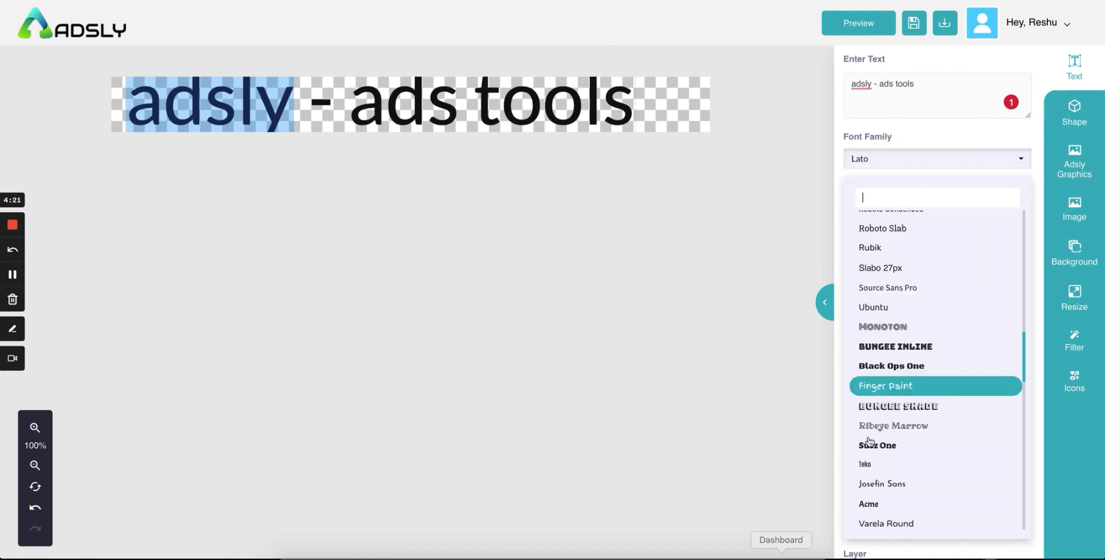
{"action": "scroll", "coordinate": [869, 442], "scroll_direction": "down", "scroll_amount": 2}
{"action": "left_click", "coordinate": [868, 328]}
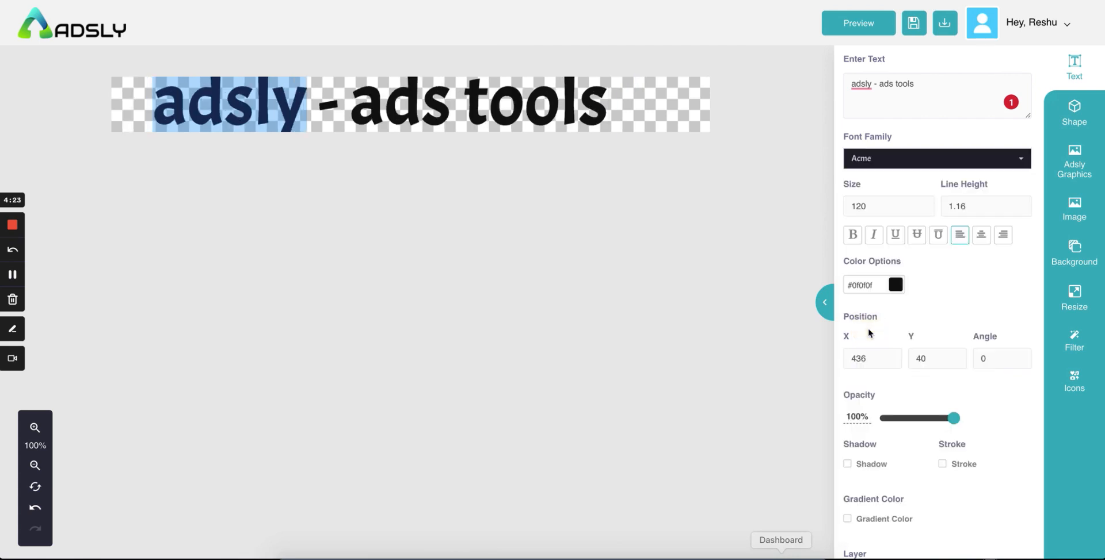
{"action": "left_click", "coordinate": [884, 164]}
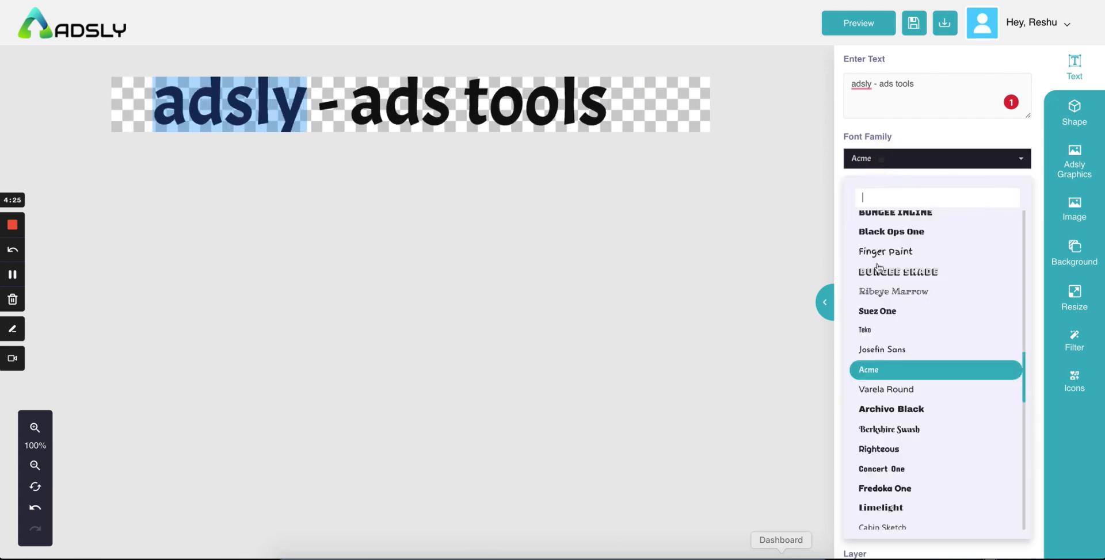
{"action": "left_click", "coordinate": [875, 328]}
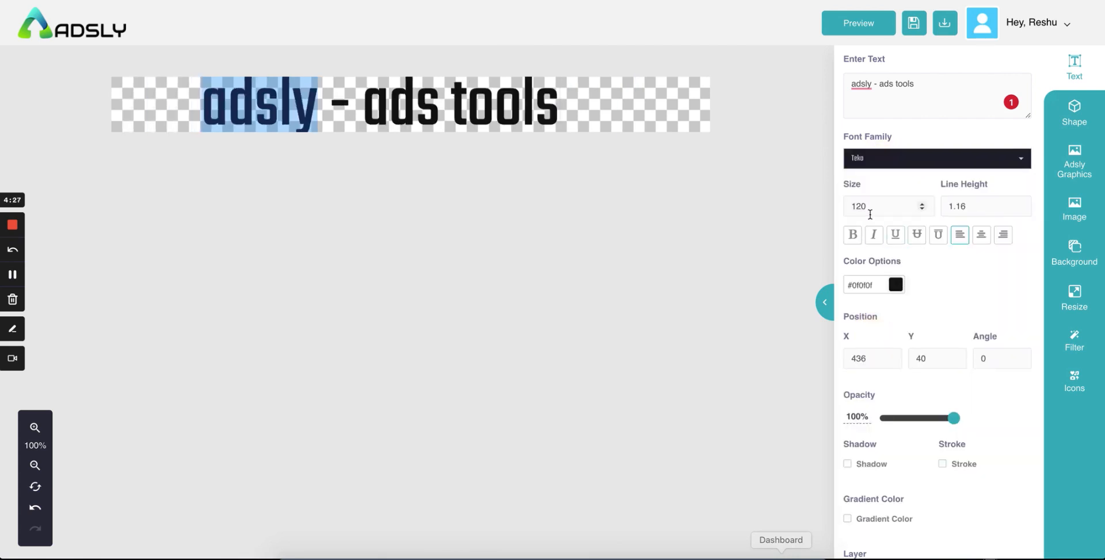
Step: Step the heading font size down to 95
{"action": "left_click", "coordinate": [921, 209]}
{"action": "left_click", "coordinate": [920, 208]}
{"action": "left_click", "coordinate": [921, 208]}
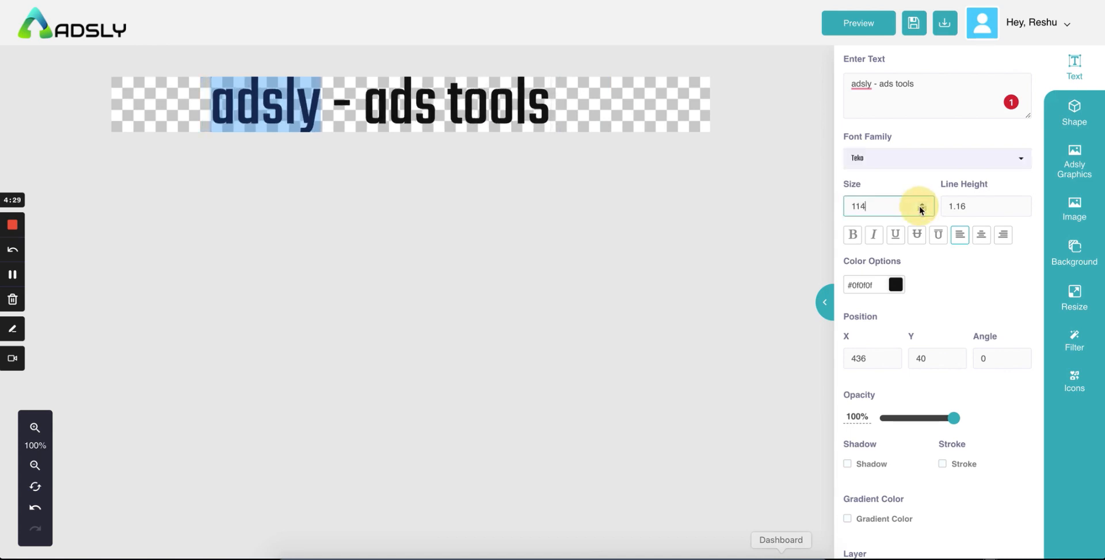
{"action": "left_click", "coordinate": [920, 209]}
{"action": "left_click", "coordinate": [920, 209]}
{"action": "left_click", "coordinate": [921, 208]}
{"action": "left_click", "coordinate": [920, 209]}
{"action": "left_click", "coordinate": [920, 208]}
{"action": "left_click", "coordinate": [921, 208]}
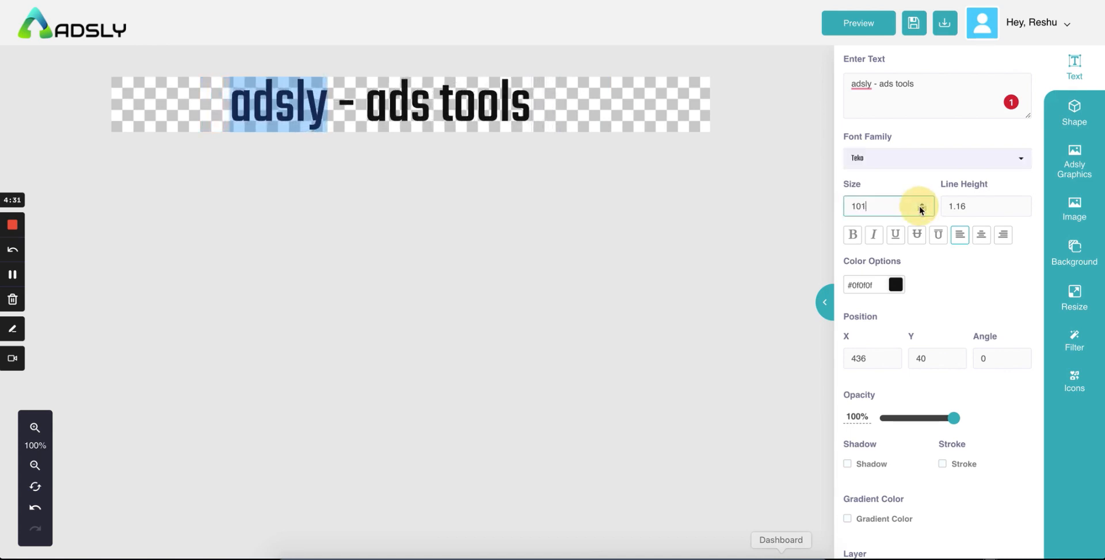
{"action": "left_click", "coordinate": [921, 208]}
{"action": "left_click", "coordinate": [920, 208]}
{"action": "left_click", "coordinate": [920, 209]}
{"action": "left_click", "coordinate": [920, 208]}
{"action": "left_click", "coordinate": [921, 208]}
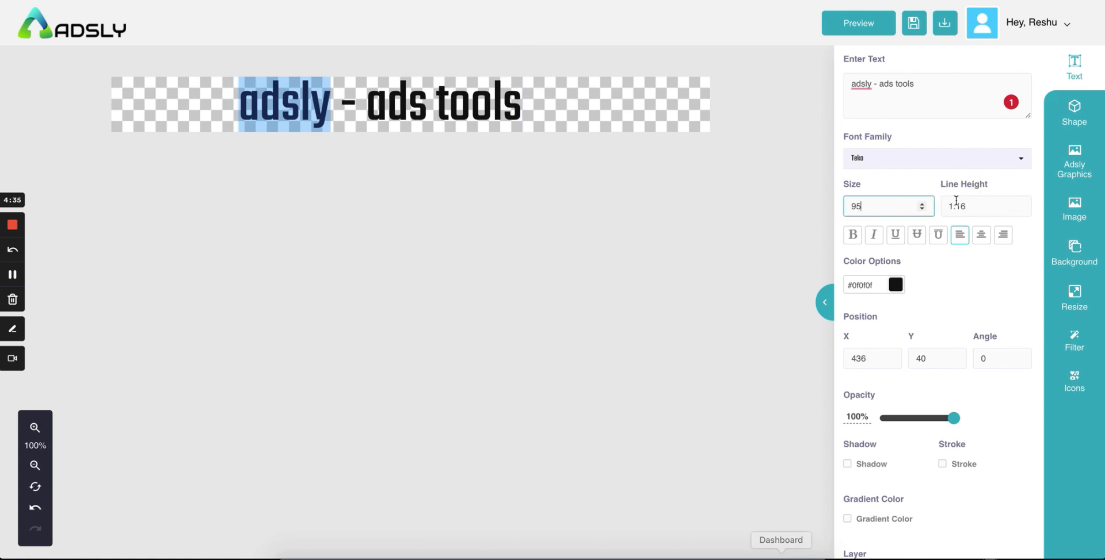
Step: Lower the heading line height to -2, then undo the recent heading changes
{"action": "left_click", "coordinate": [1018, 210]}
{"action": "left_click", "coordinate": [1018, 210]}
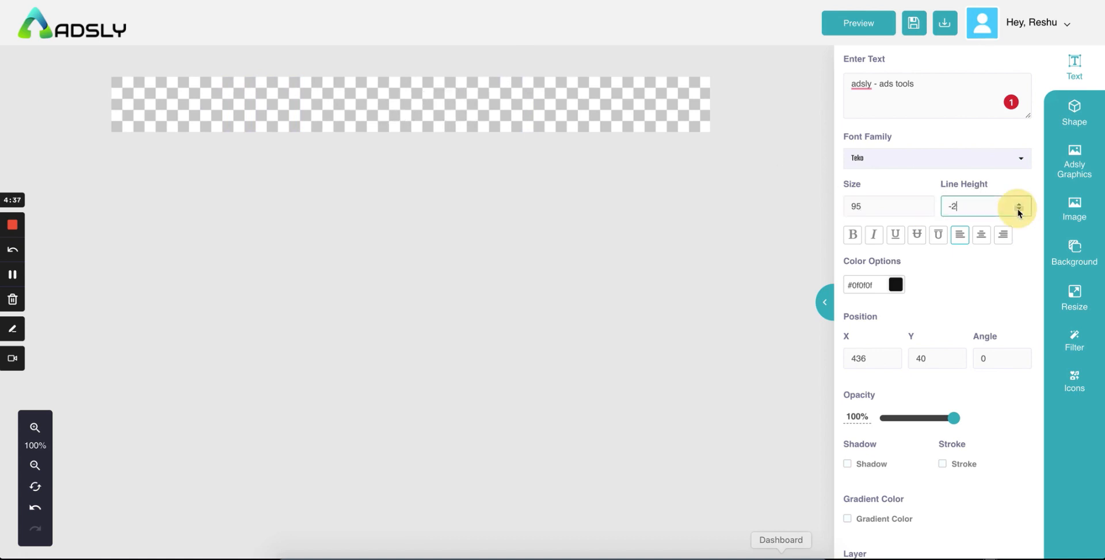
{"action": "left_click", "coordinate": [1018, 211]}
{"action": "left_click", "coordinate": [1018, 210]}
{"action": "key", "text": "super+z"}
{"action": "key", "text": "super+z"}
{"action": "key", "text": "super+z"}
{"action": "key", "text": "super+z"}
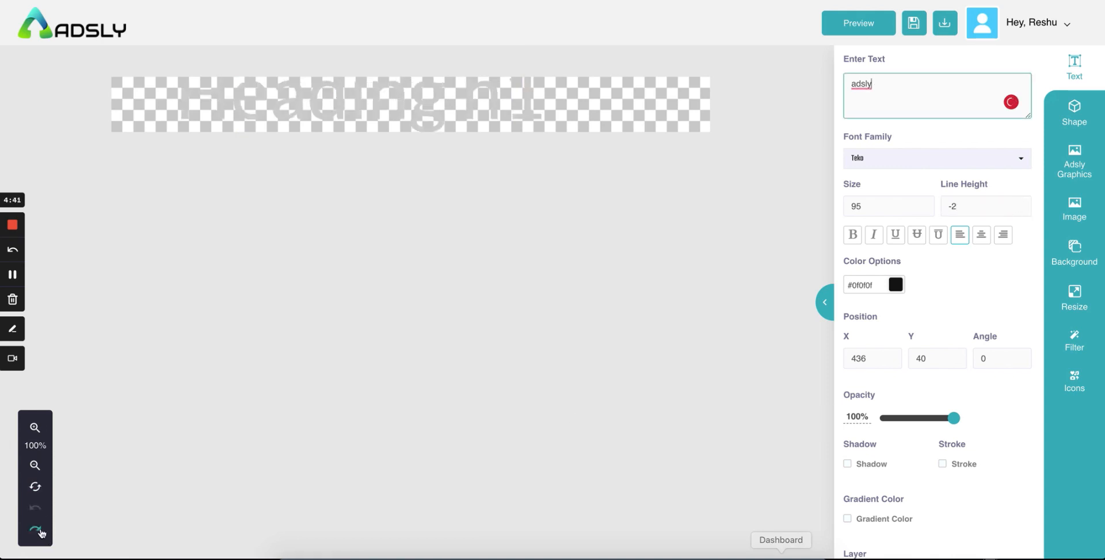
Step: Nudge the line height, then retype the banner heading as 'adsly'
{"action": "left_click", "coordinate": [1019, 209]}
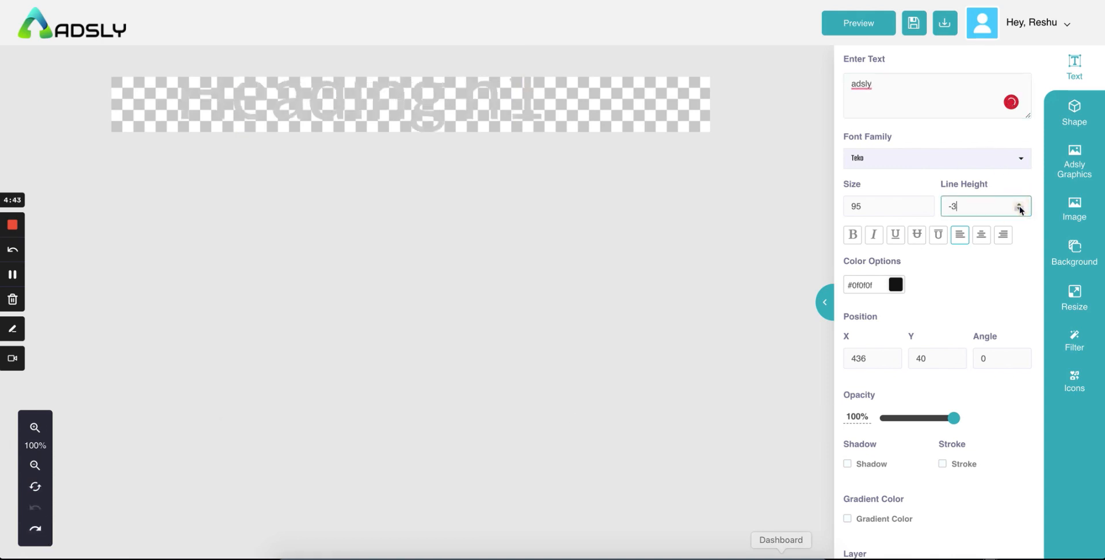
{"action": "left_click", "coordinate": [1018, 209]}
{"action": "left_click", "coordinate": [1018, 203]}
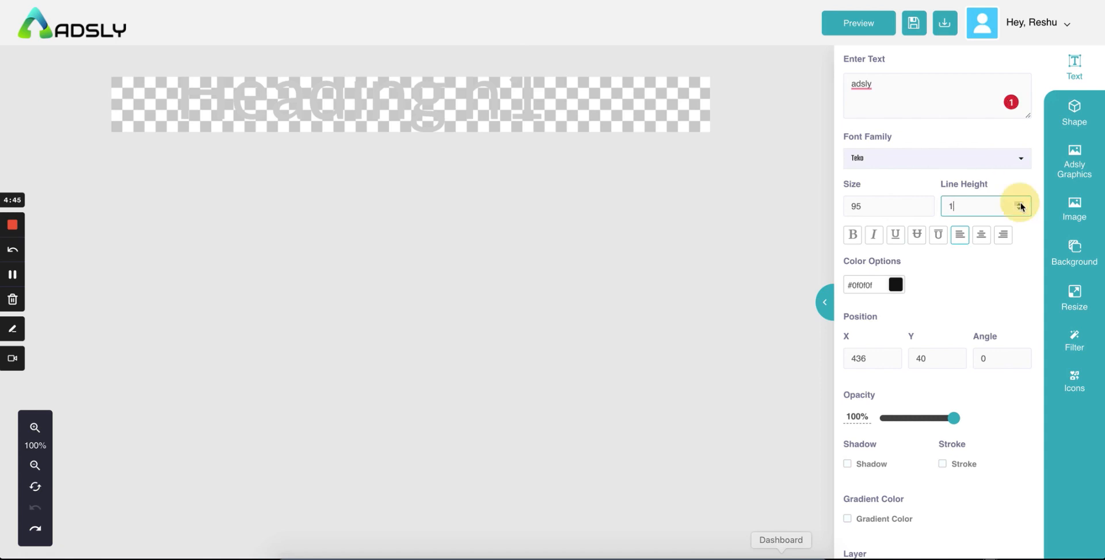
{"action": "left_click", "coordinate": [882, 93]}
{"action": "left_click", "coordinate": [443, 91]}
{"action": "double_click", "coordinate": [402, 111]}
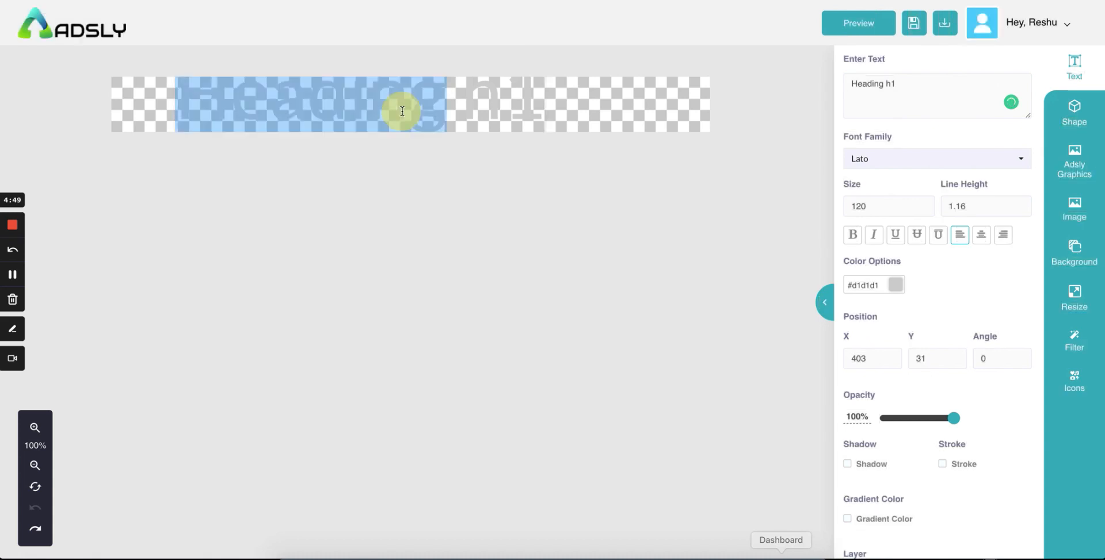
{"action": "left_click", "coordinate": [403, 111]}
{"action": "type", "text": "adsly"}
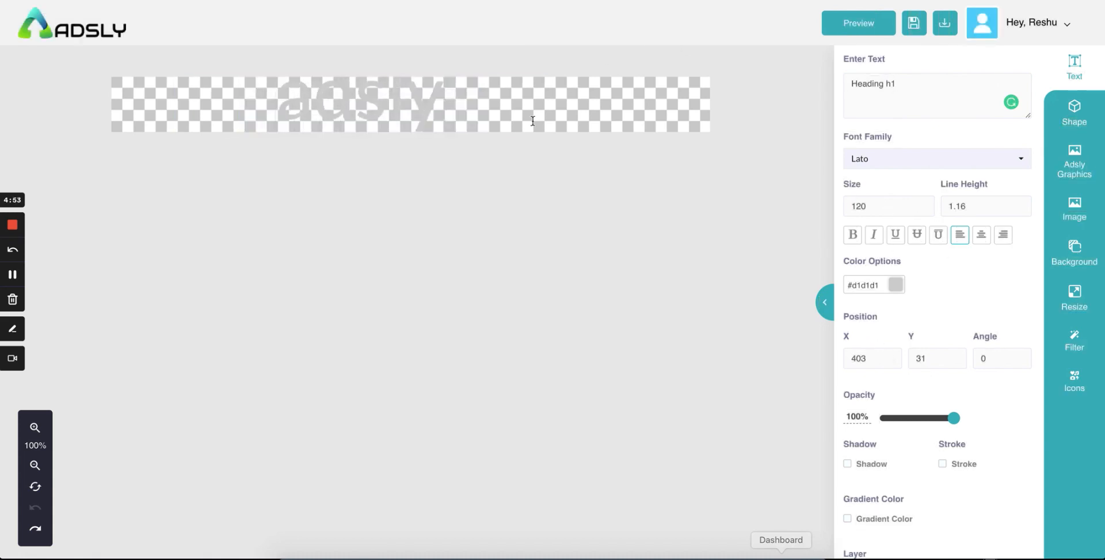
Step: Make the adsly heading bold and red #c82424
{"action": "double_click", "coordinate": [419, 104]}
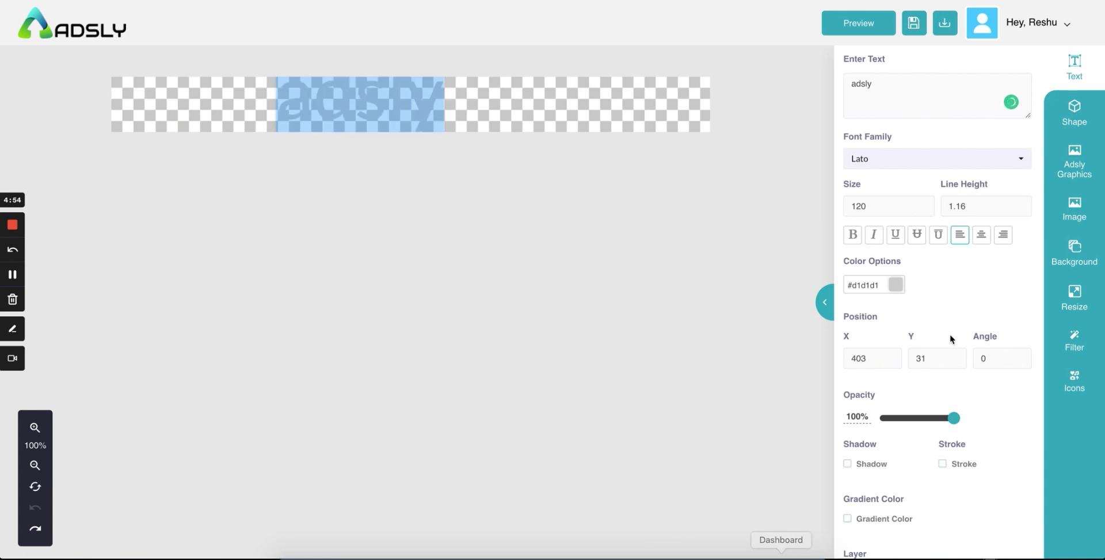
{"action": "left_click", "coordinate": [898, 290]}
{"action": "left_click_drag", "start_coordinate": [962, 429], "coordinate": [949, 334]}
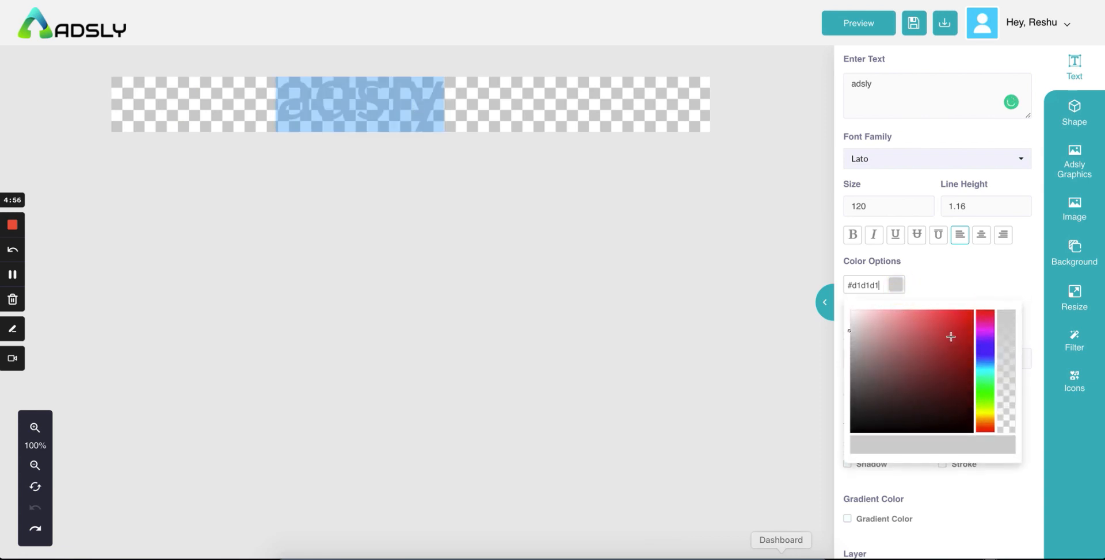
{"action": "left_click", "coordinate": [939, 264]}
{"action": "left_click", "coordinate": [853, 237]}
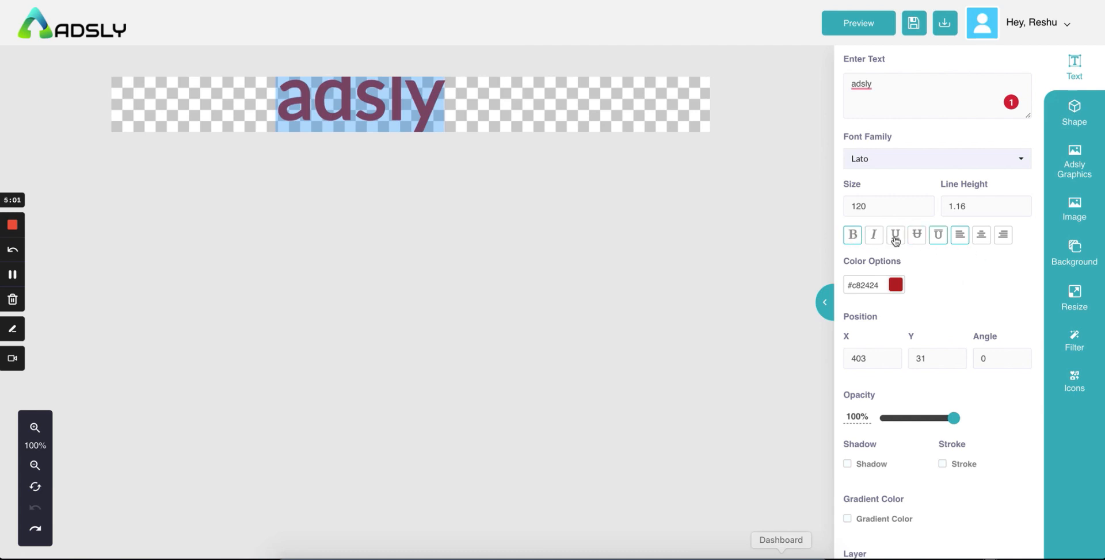
Step: Try italic and centre/right alignment options on the adsly heading
{"action": "left_click", "coordinate": [872, 237]}
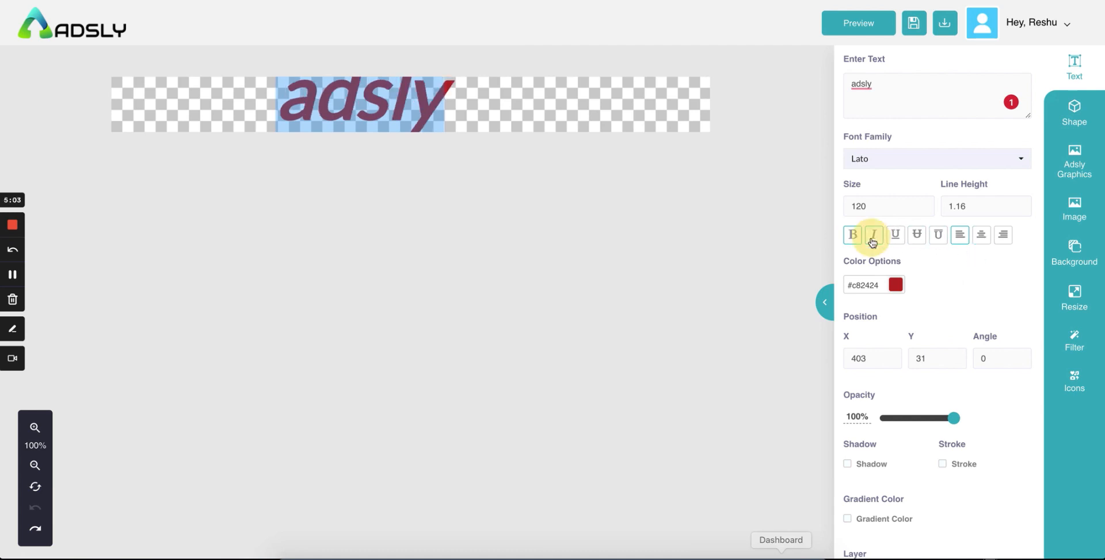
{"action": "left_click", "coordinate": [892, 238]}
{"action": "scroll", "coordinate": [964, 272], "scroll_direction": "down", "scroll_amount": 1}
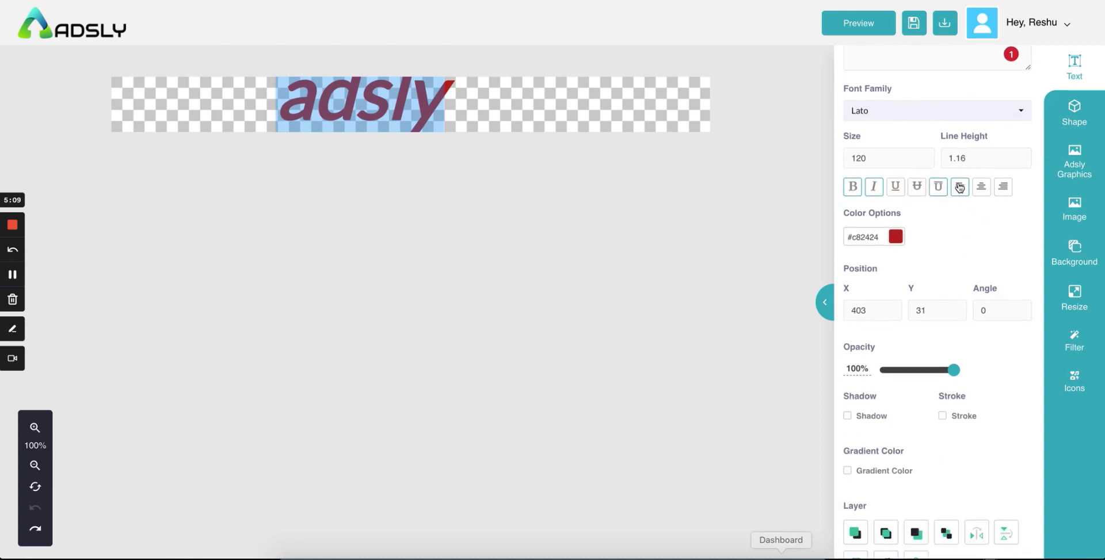
{"action": "left_click", "coordinate": [984, 187]}
{"action": "left_click", "coordinate": [1002, 188]}
{"action": "scroll", "coordinate": [962, 219], "scroll_direction": "down", "scroll_amount": 2}
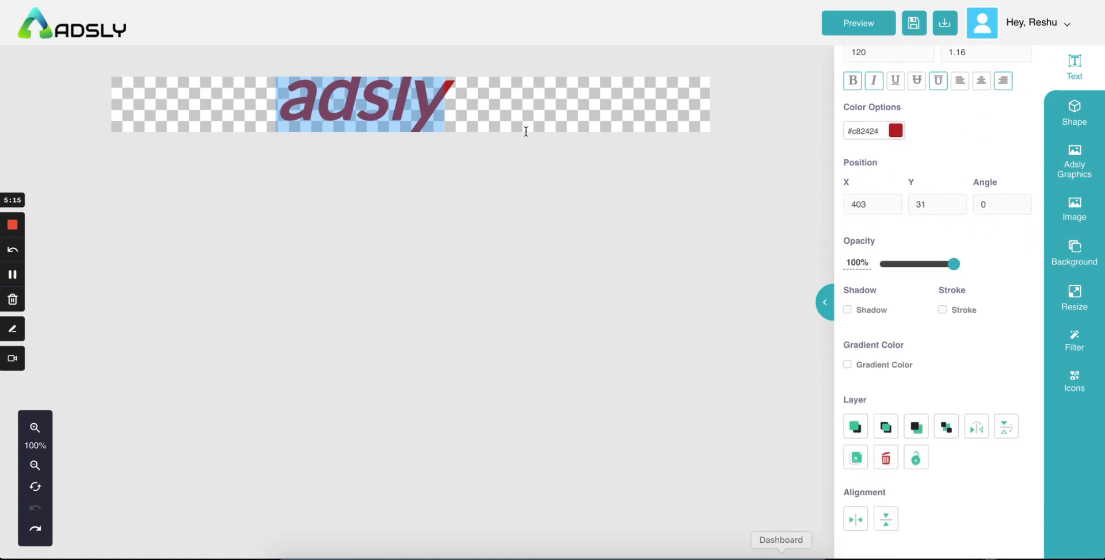
Step: Move the size-70 heading to X 511, Y 47, keeping opacity at 100%
{"action": "left_click", "coordinate": [538, 104]}
{"action": "left_click_drag", "start_coordinate": [334, 101], "coordinate": [411, 104]}
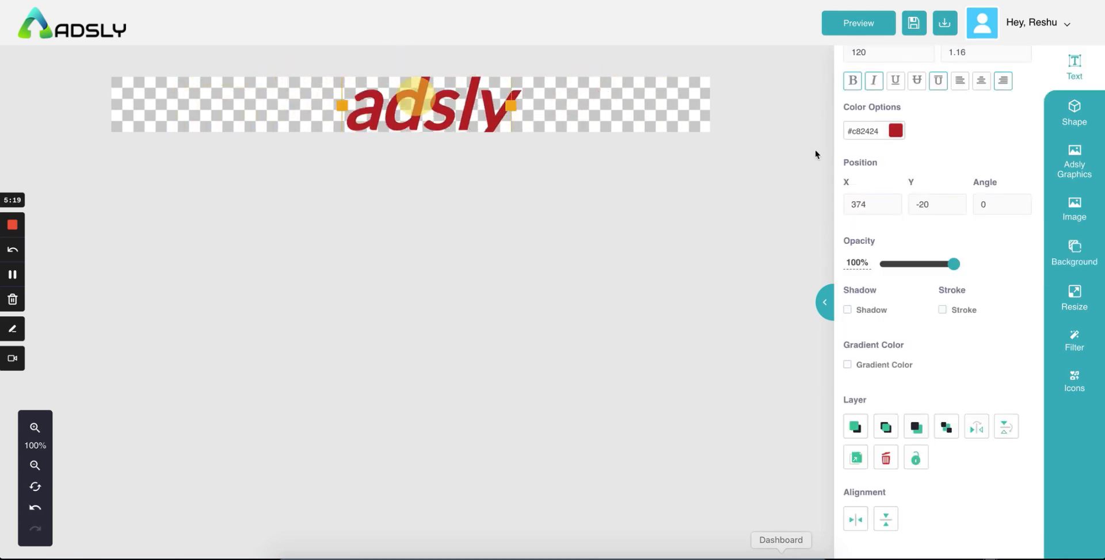
{"action": "scroll", "coordinate": [959, 207], "scroll_direction": "up", "scroll_amount": 3}
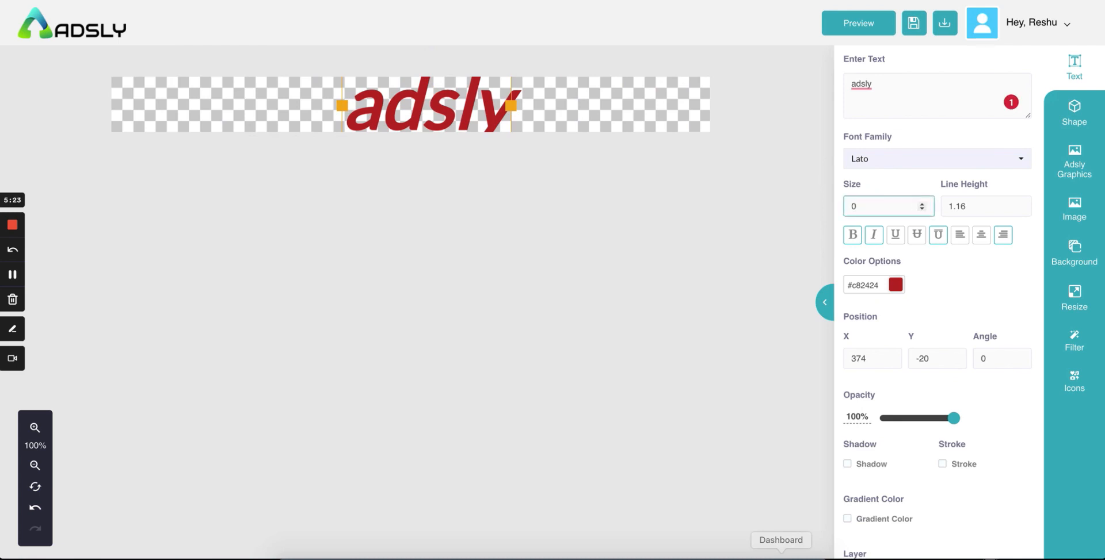
{"action": "left_click", "coordinate": [510, 102]}
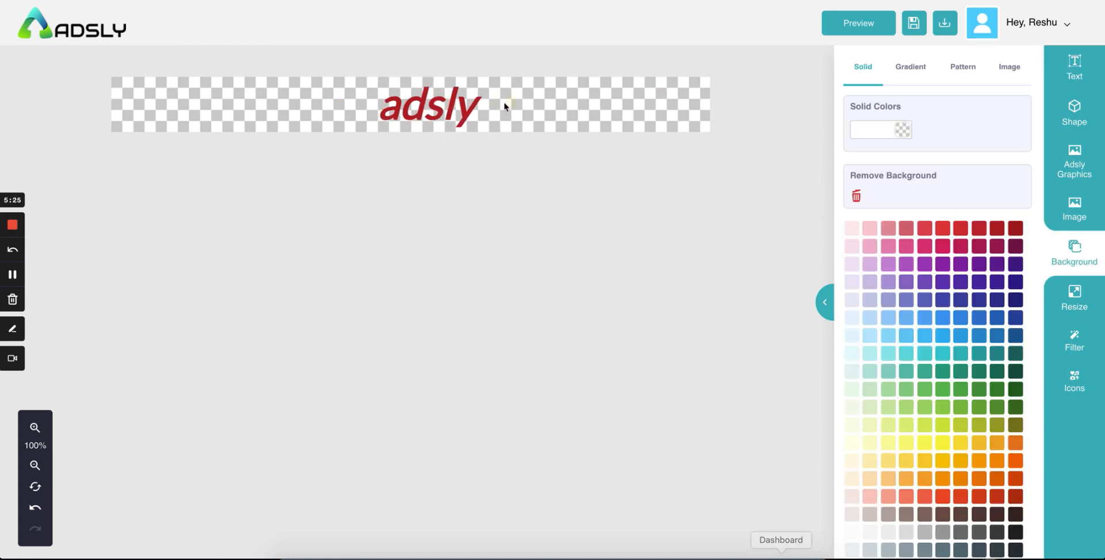
{"action": "left_click", "coordinate": [406, 104]}
{"action": "scroll", "coordinate": [970, 321], "scroll_direction": "down", "scroll_amount": 3}
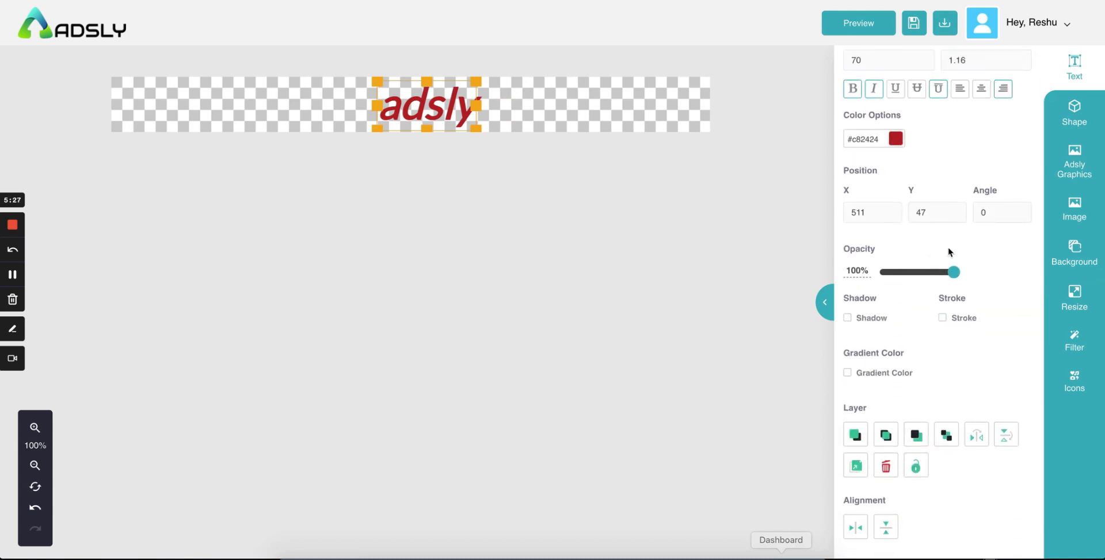
{"action": "left_click_drag", "start_coordinate": [953, 272], "coordinate": [988, 270]}
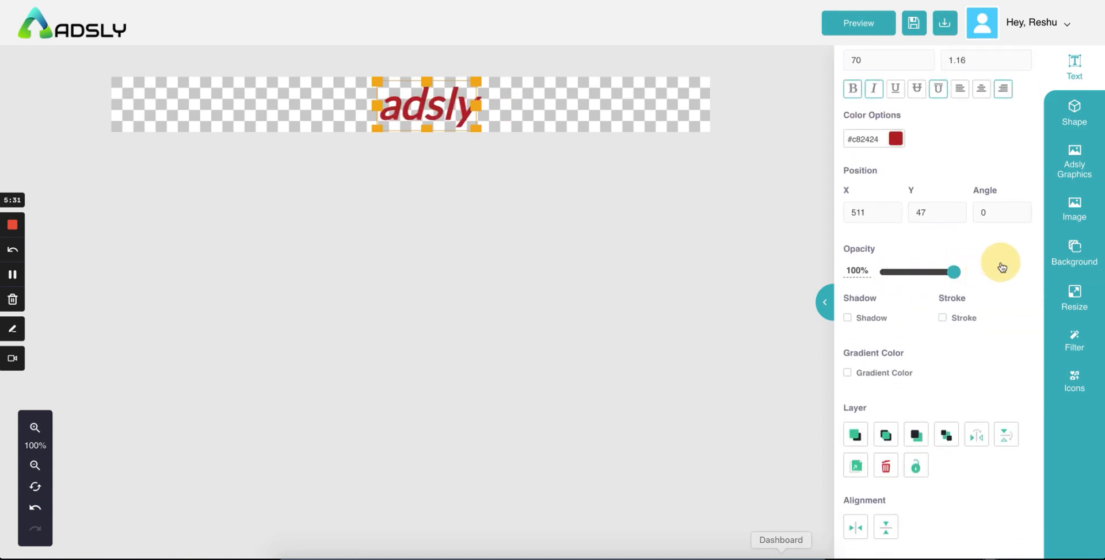
{"action": "scroll", "coordinate": [954, 309], "scroll_direction": "down", "scroll_amount": 1}
Step: Turn on a heading shadow in light pink #ebcccc
{"action": "left_click", "coordinate": [849, 310]}
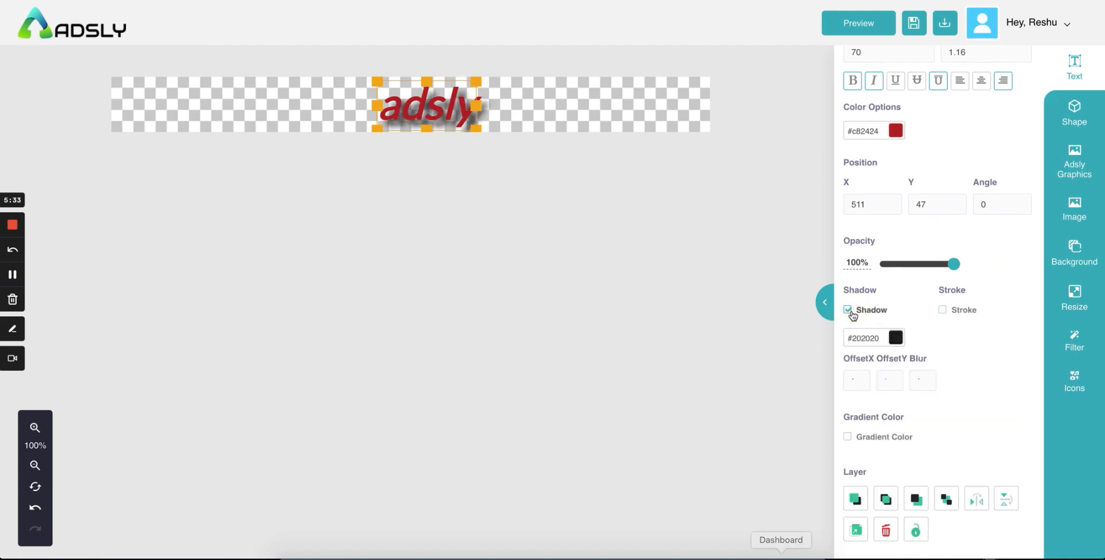
{"action": "scroll", "coordinate": [947, 332], "scroll_direction": "down", "scroll_amount": 3}
{"action": "left_click", "coordinate": [896, 265]}
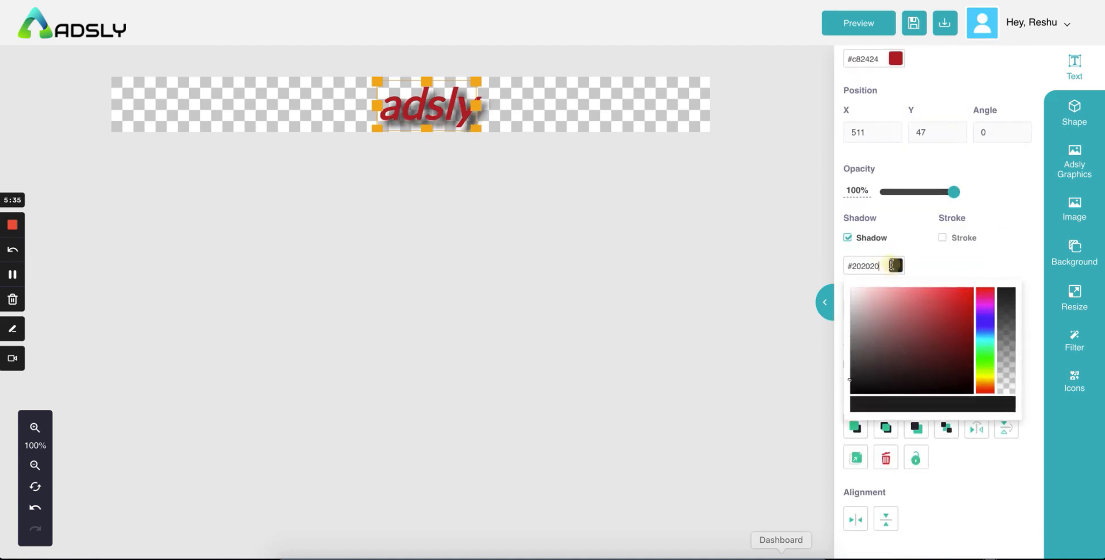
{"action": "left_click", "coordinate": [846, 291]}
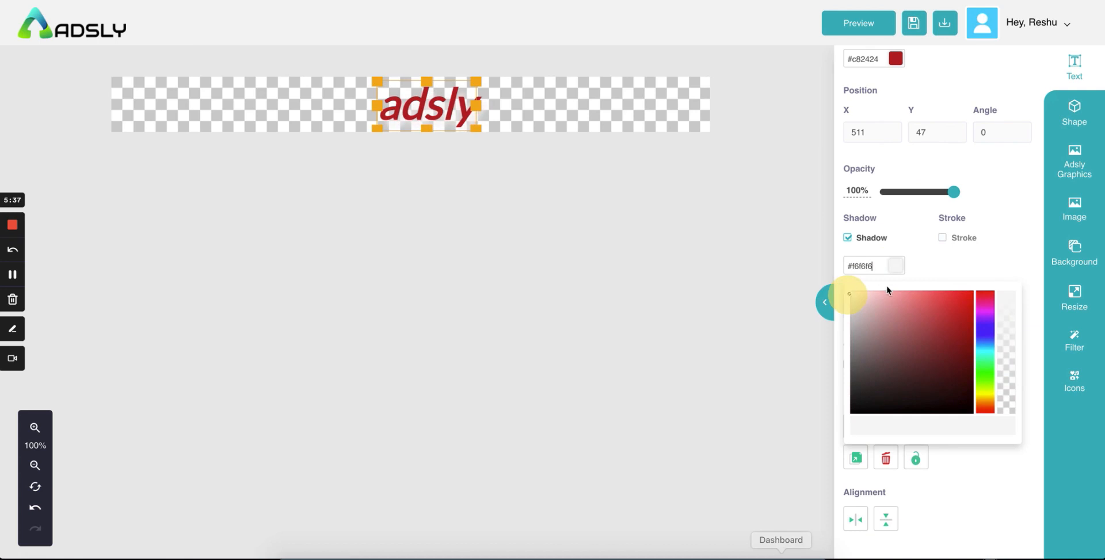
{"action": "left_click", "coordinate": [872, 299]}
{"action": "left_click", "coordinate": [862, 298]}
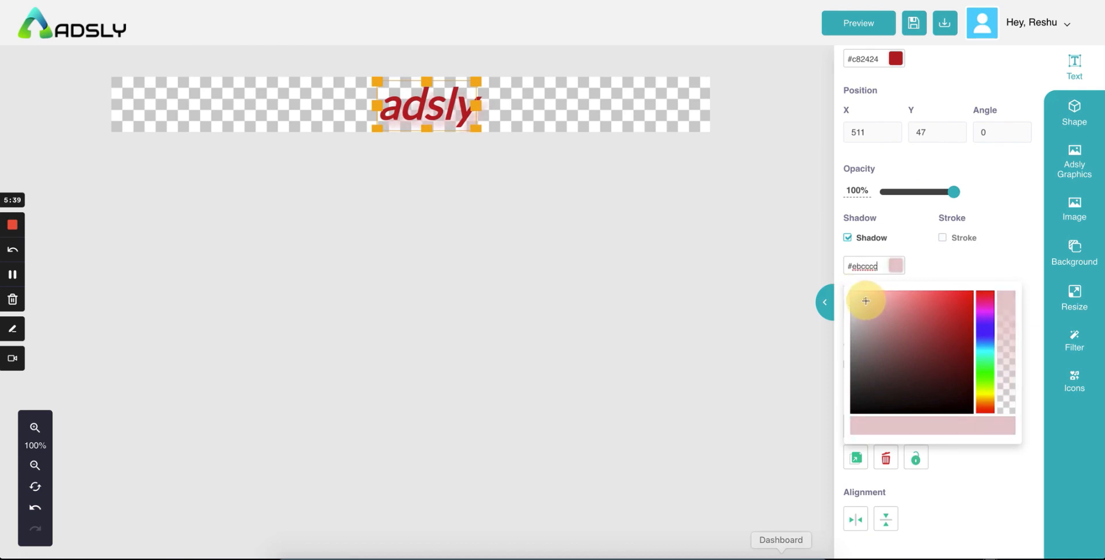
{"action": "left_click", "coordinate": [933, 260]}
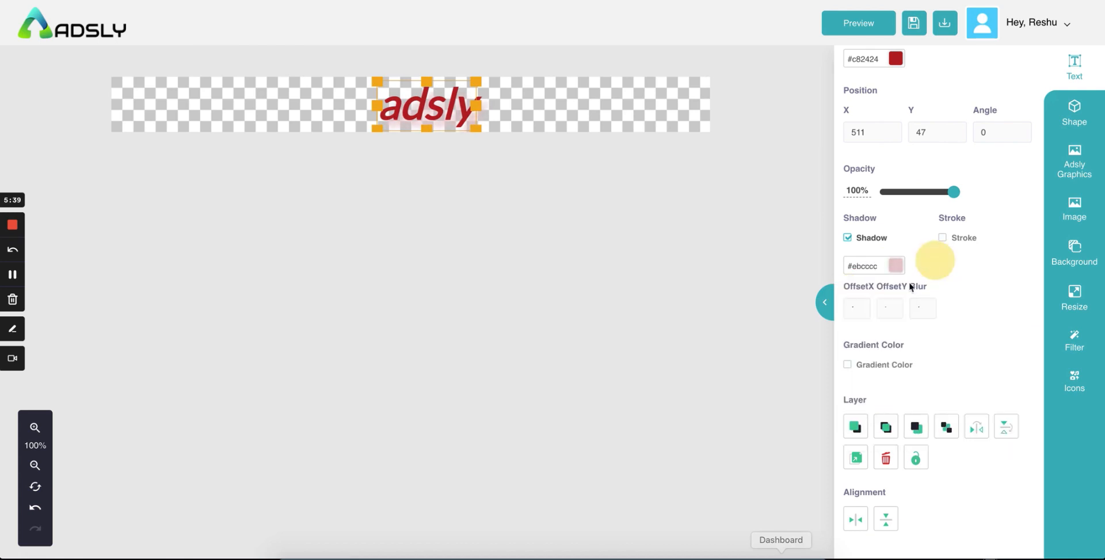
Step: Adjust the shadow's OffsetX, OffsetY and Blur values for a softer look
{"action": "left_click", "coordinate": [858, 311]}
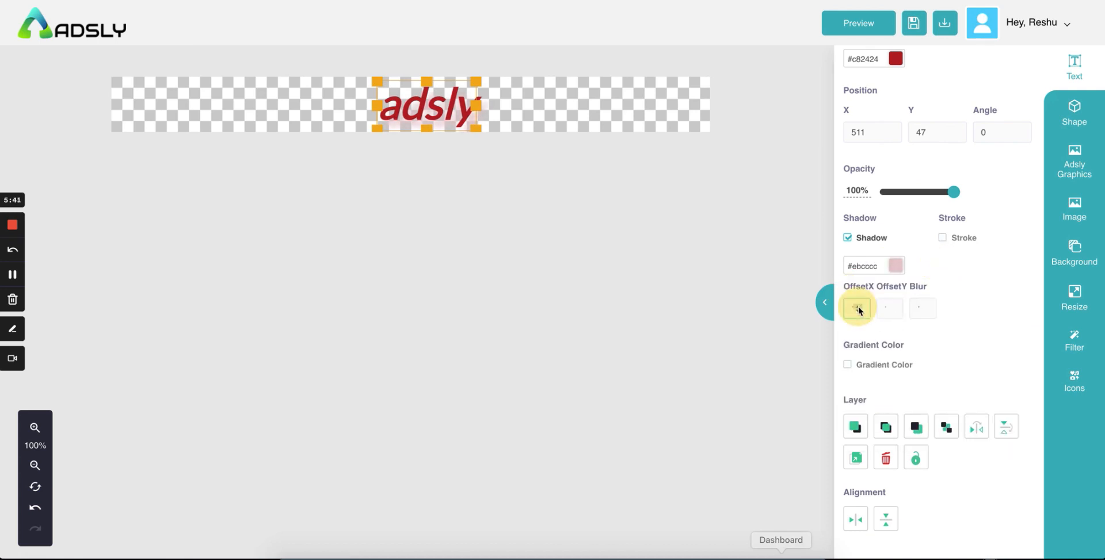
{"action": "left_click", "coordinate": [890, 311]}
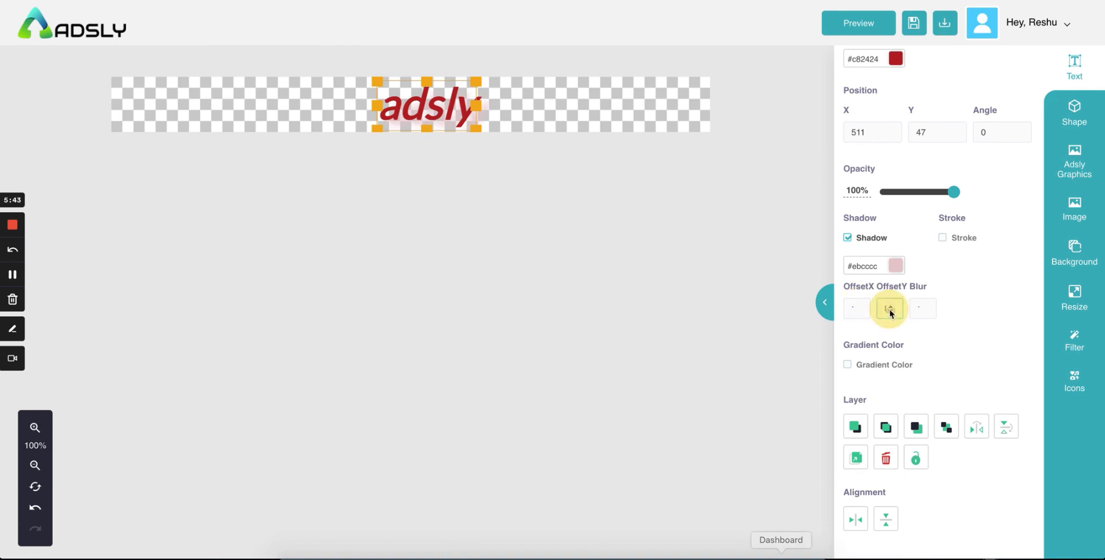
{"action": "left_click", "coordinate": [924, 312]}
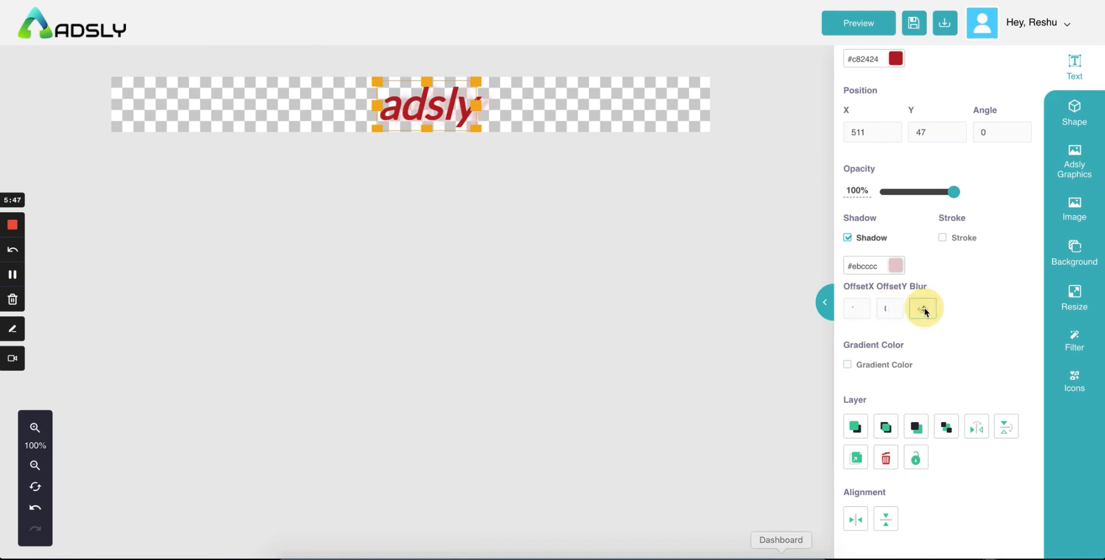
{"action": "left_click", "coordinate": [924, 311]}
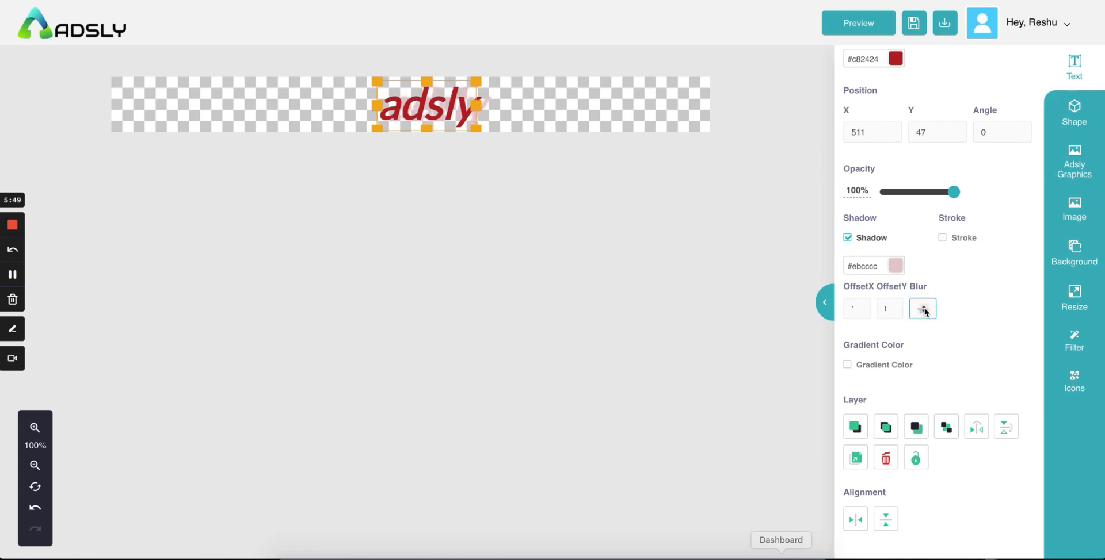
{"action": "left_click", "coordinate": [924, 311]}
{"action": "left_click", "coordinate": [923, 312]}
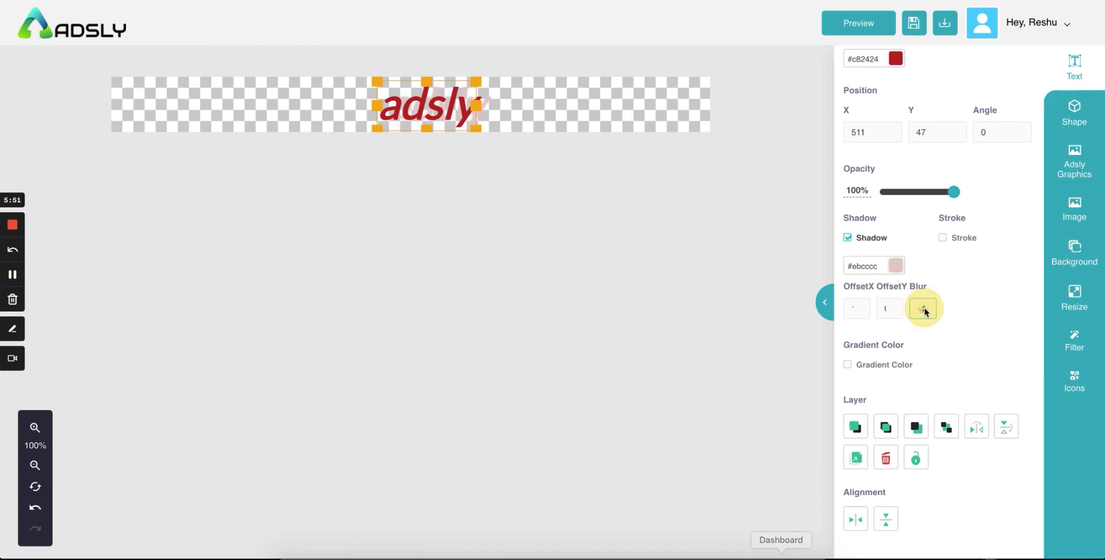
{"action": "left_click", "coordinate": [891, 309]}
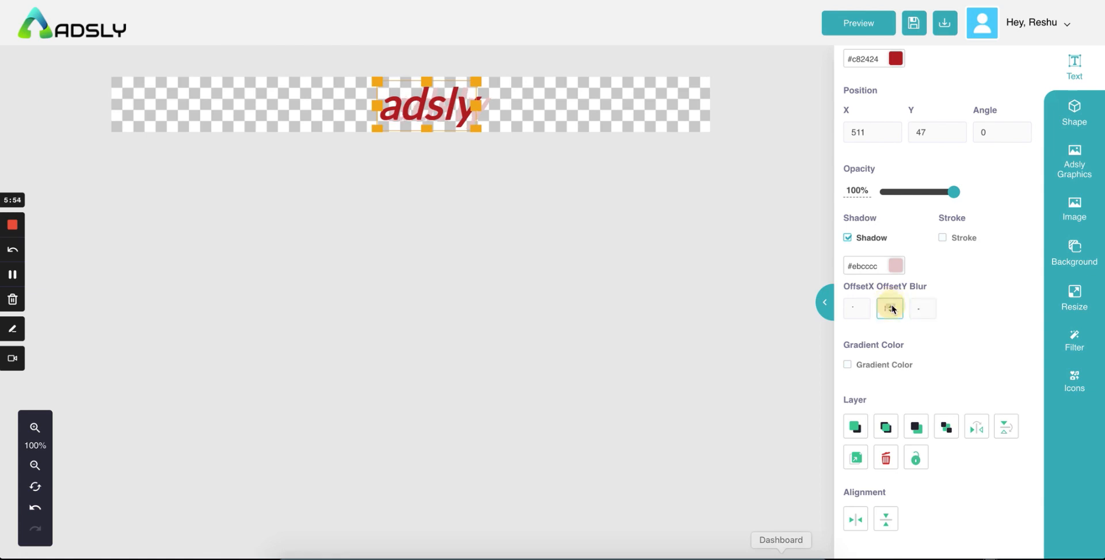
{"action": "left_click", "coordinate": [859, 310]}
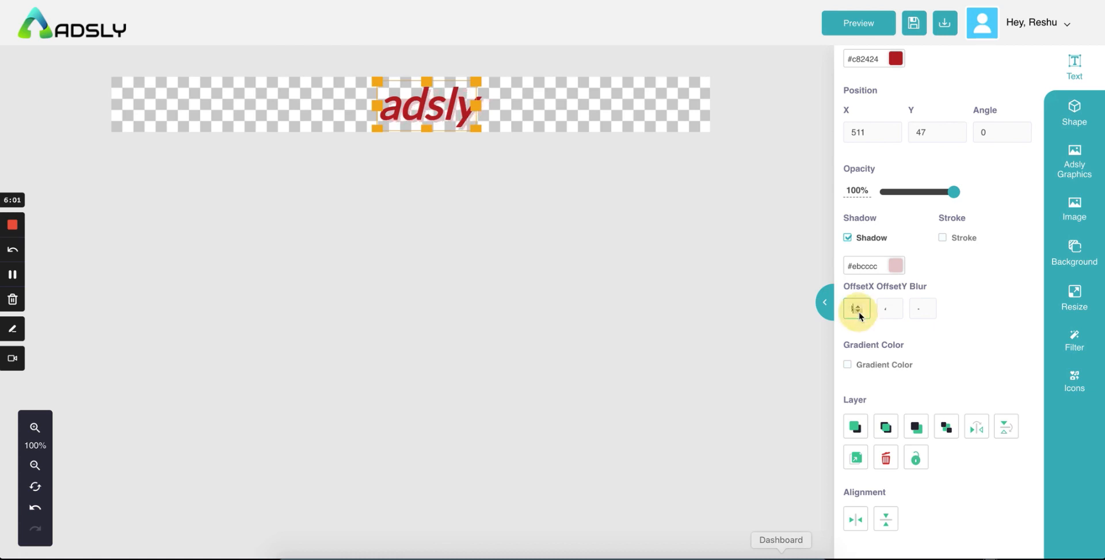
{"action": "left_click", "coordinate": [889, 310]}
{"action": "left_click", "coordinate": [889, 311]}
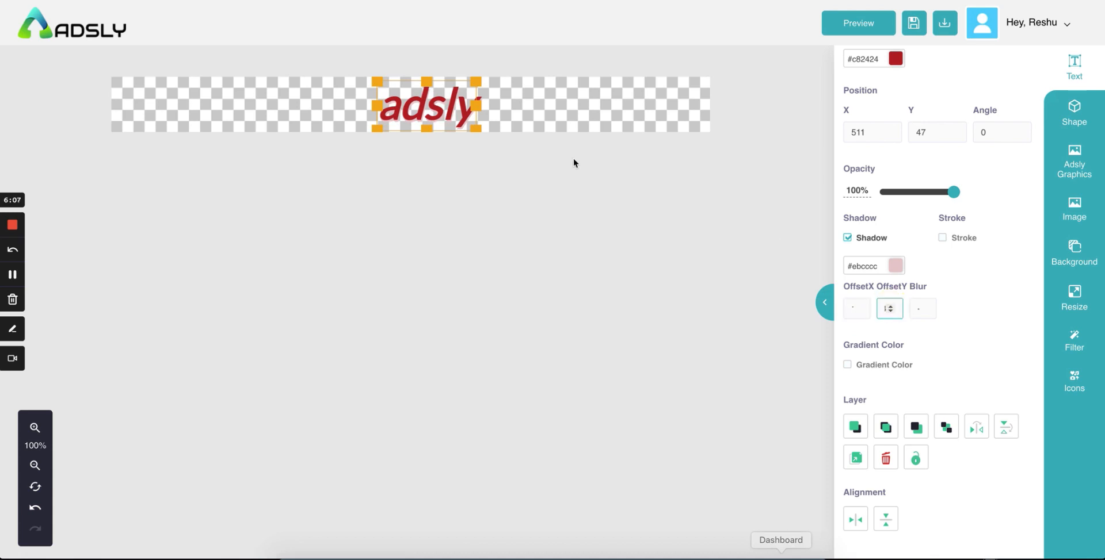
{"action": "left_click", "coordinate": [549, 119]}
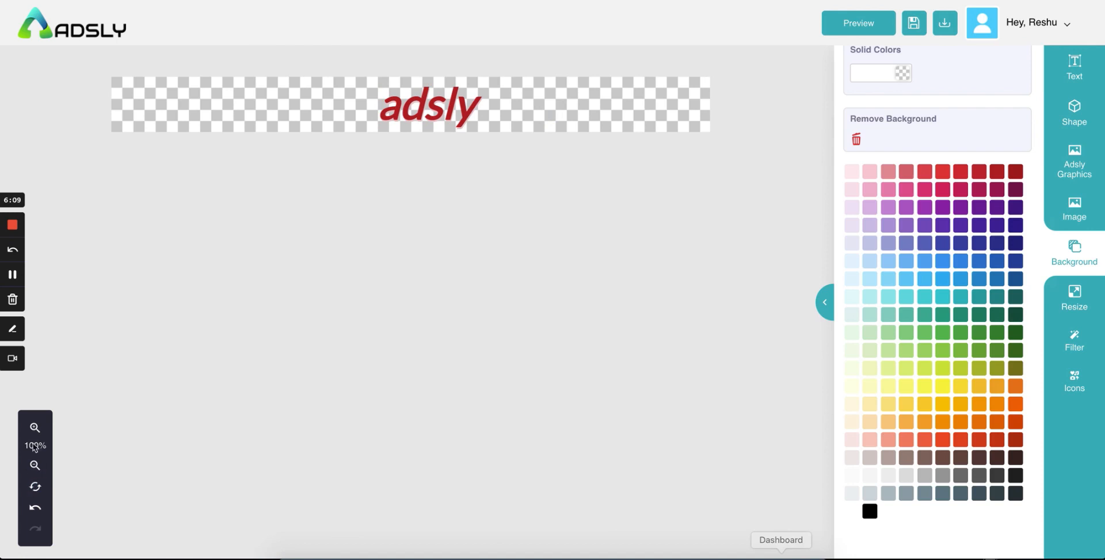
{"action": "left_click", "coordinate": [34, 428]}
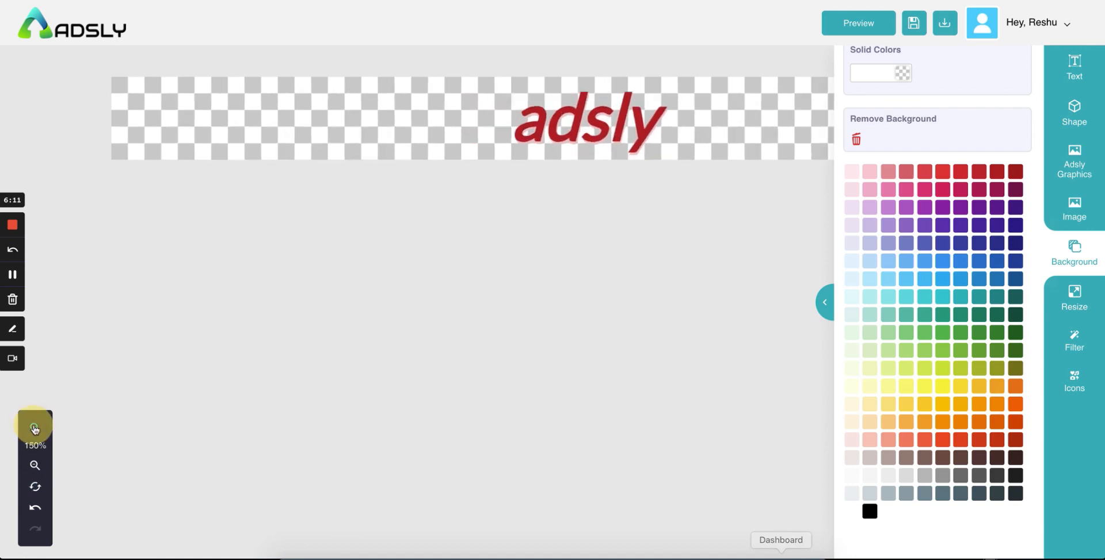
{"action": "left_click", "coordinate": [34, 428]}
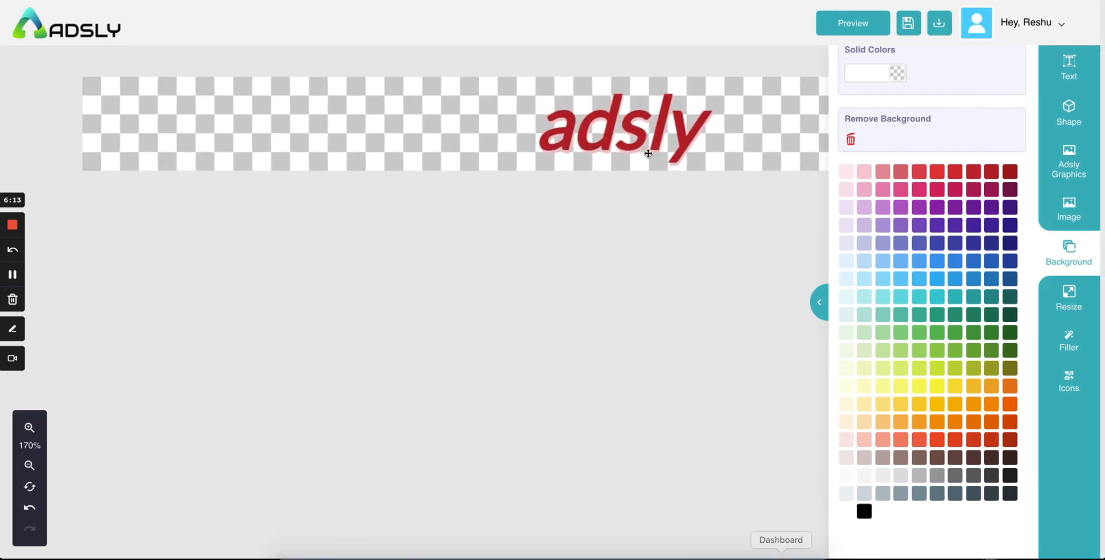
{"action": "left_click", "coordinate": [29, 465]}
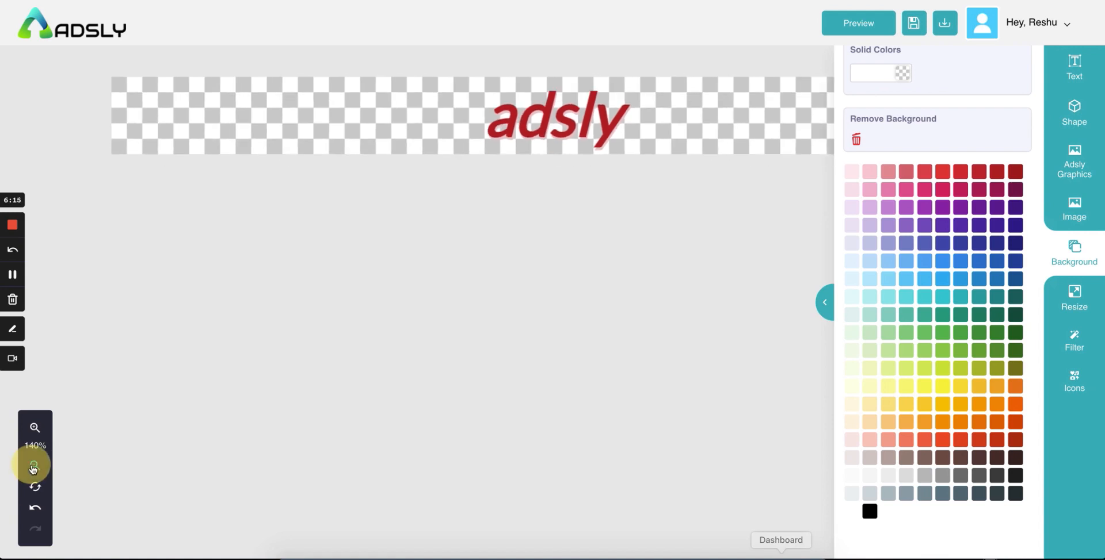
{"action": "left_click", "coordinate": [33, 467]}
{"action": "left_click", "coordinate": [1074, 67]}
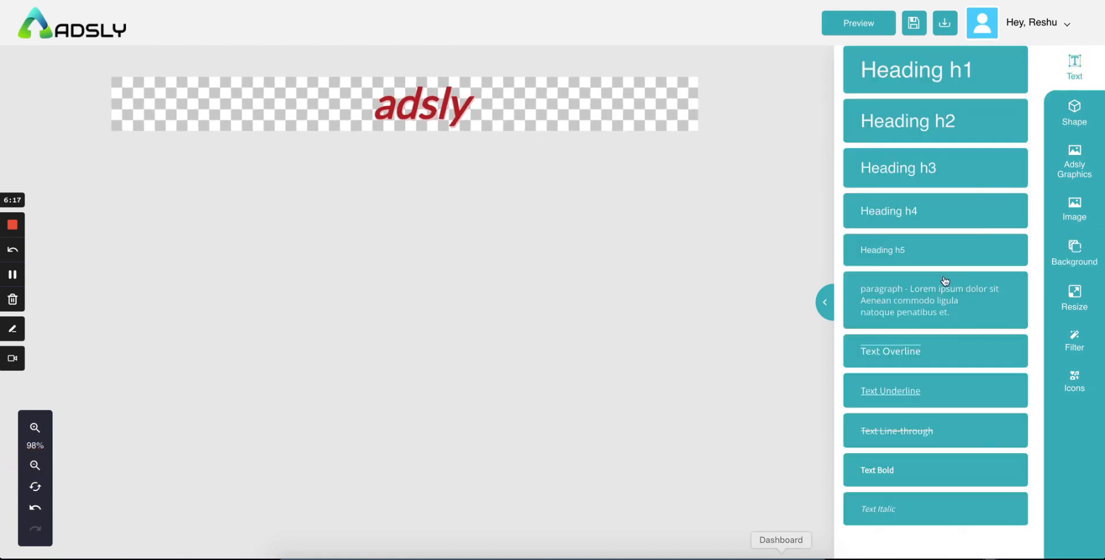
{"action": "left_click", "coordinate": [423, 98]}
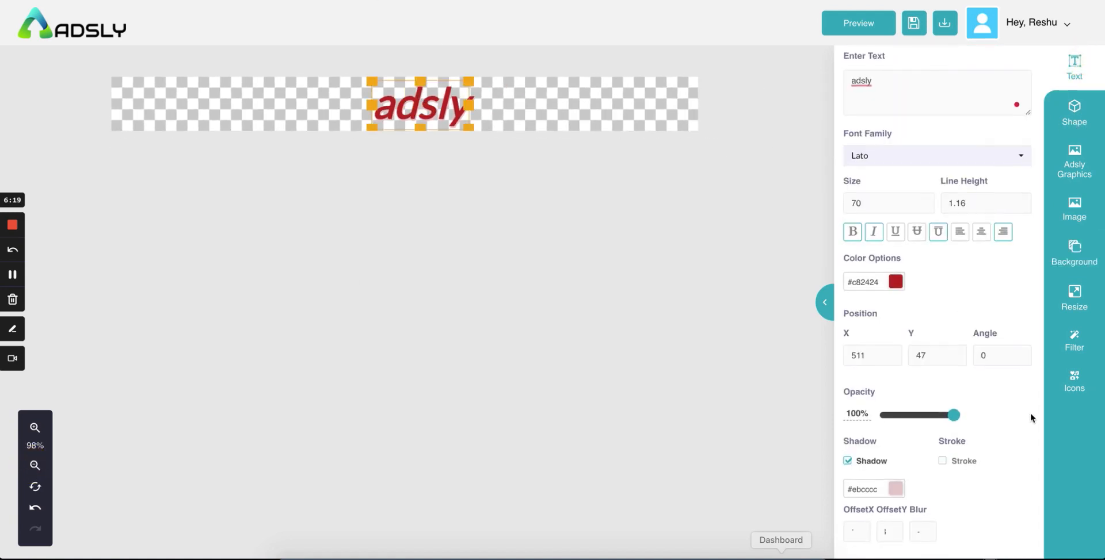
{"action": "scroll", "coordinate": [1030, 413], "scroll_direction": "down", "scroll_amount": 3}
{"action": "scroll", "coordinate": [930, 315], "scroll_direction": "down", "scroll_amount": 2}
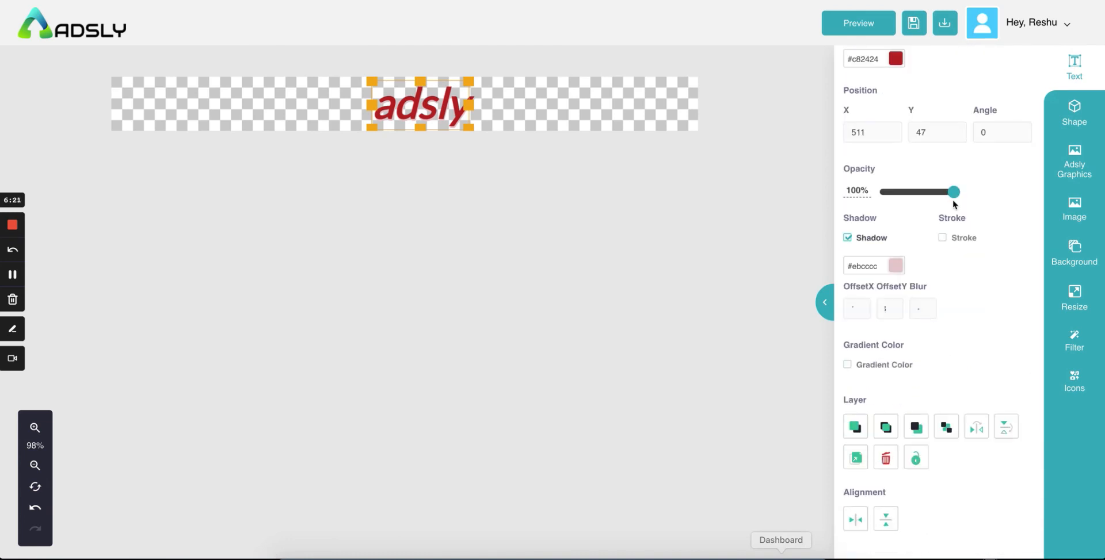
{"action": "left_click", "coordinate": [942, 238]}
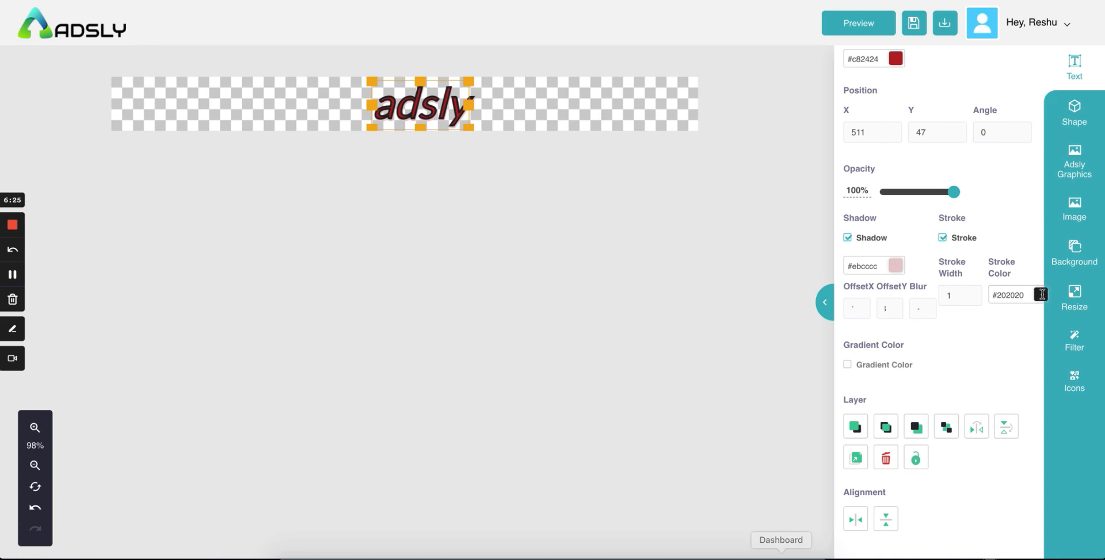
{"action": "left_click", "coordinate": [1040, 294]}
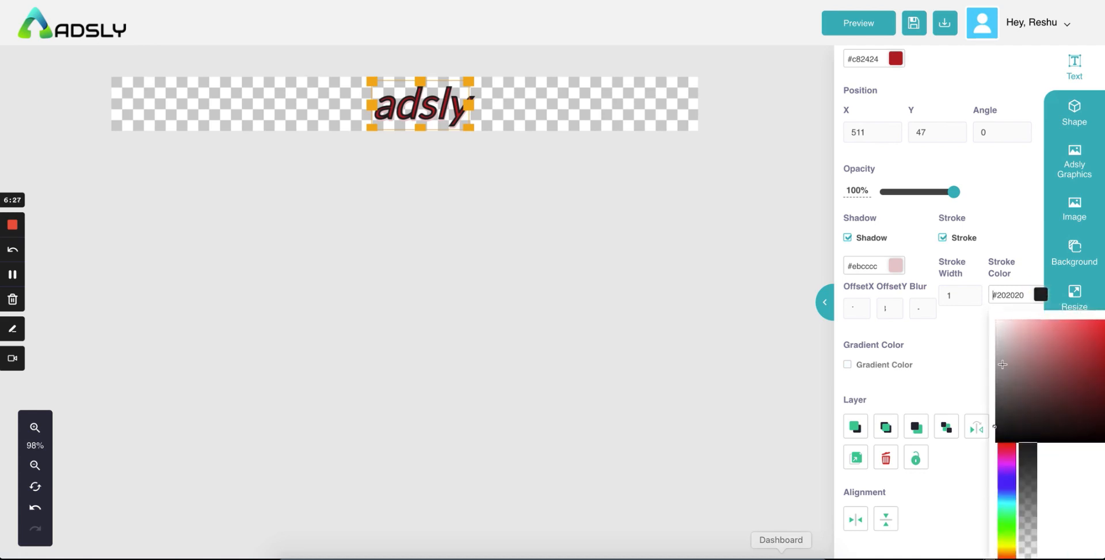
{"action": "left_click", "coordinate": [977, 344]}
{"action": "left_click", "coordinate": [942, 238]}
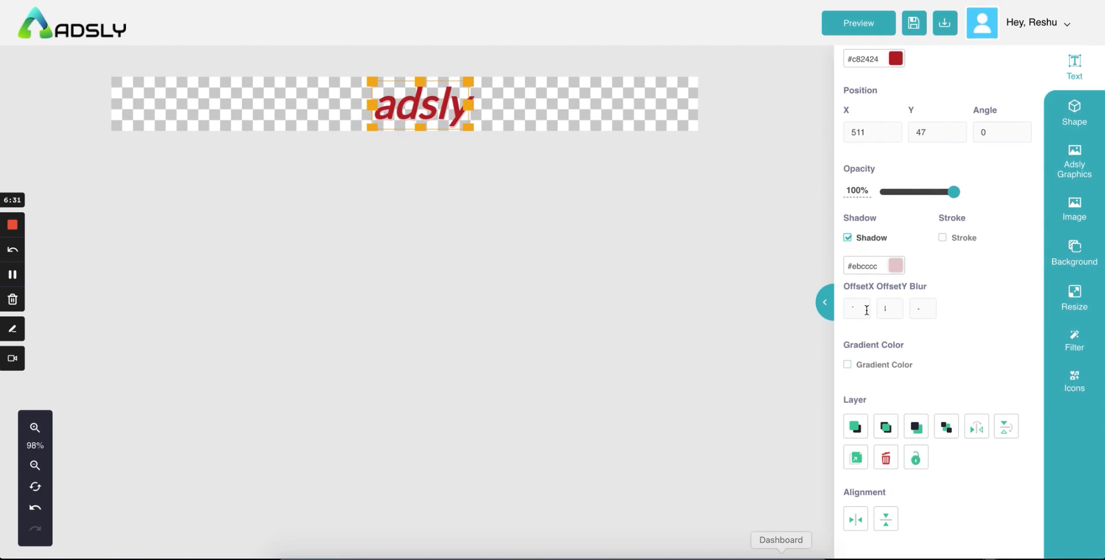
Step: Apply a gradient fill from greyish mauve #7d686f to pale lavender #b7bfd9 and adjust its blend
{"action": "left_click", "coordinate": [848, 365]}
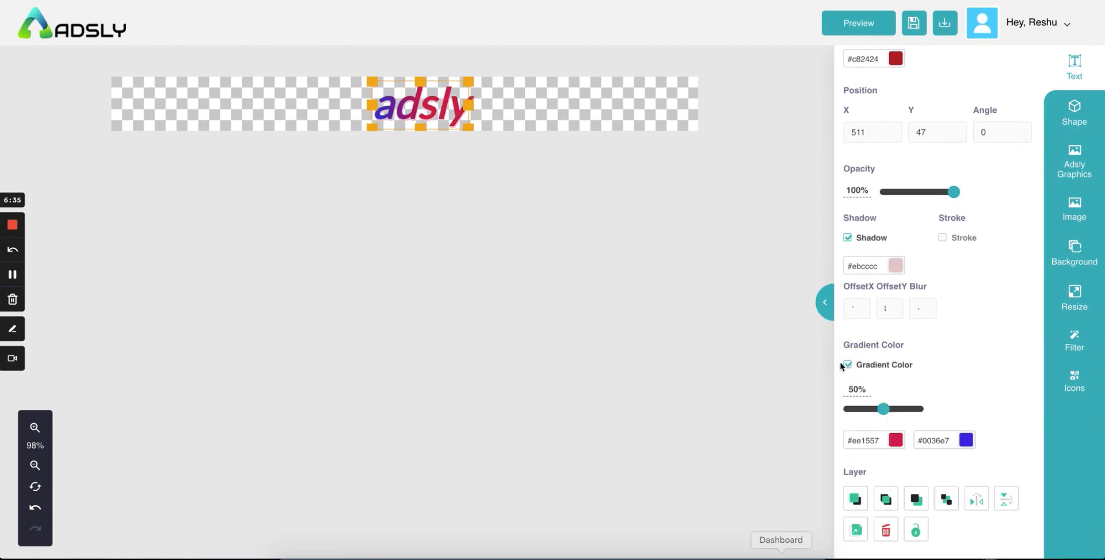
{"action": "scroll", "coordinate": [969, 368], "scroll_direction": "down", "scroll_amount": 1}
{"action": "left_click", "coordinate": [895, 369]}
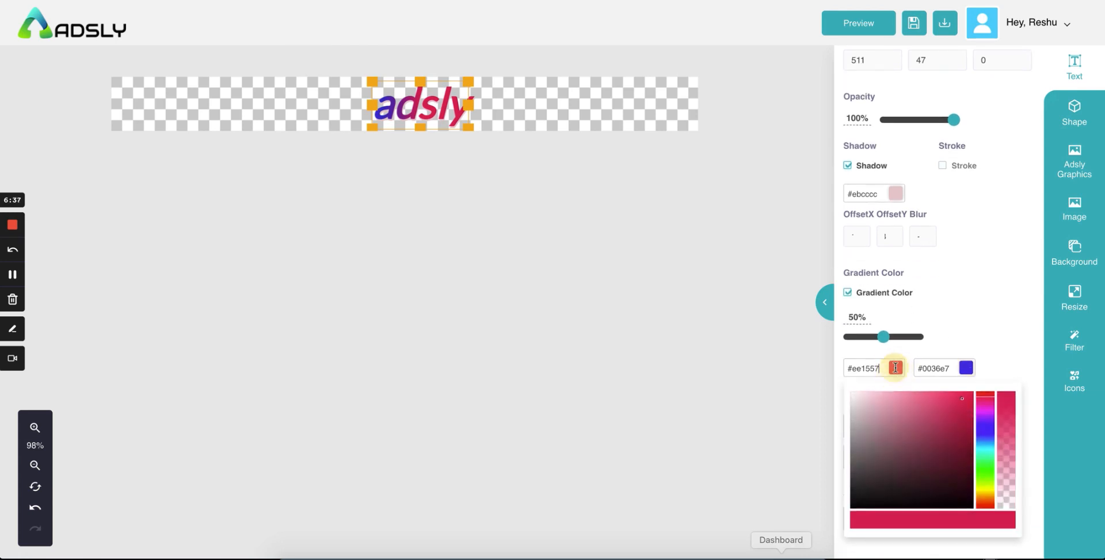
{"action": "left_click", "coordinate": [870, 455]}
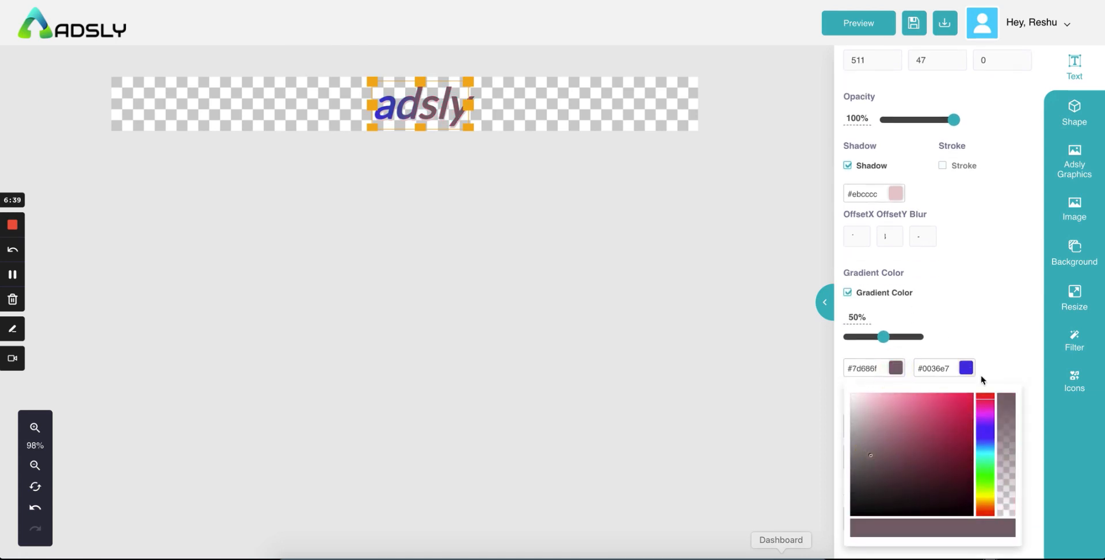
{"action": "left_click", "coordinate": [966, 368]}
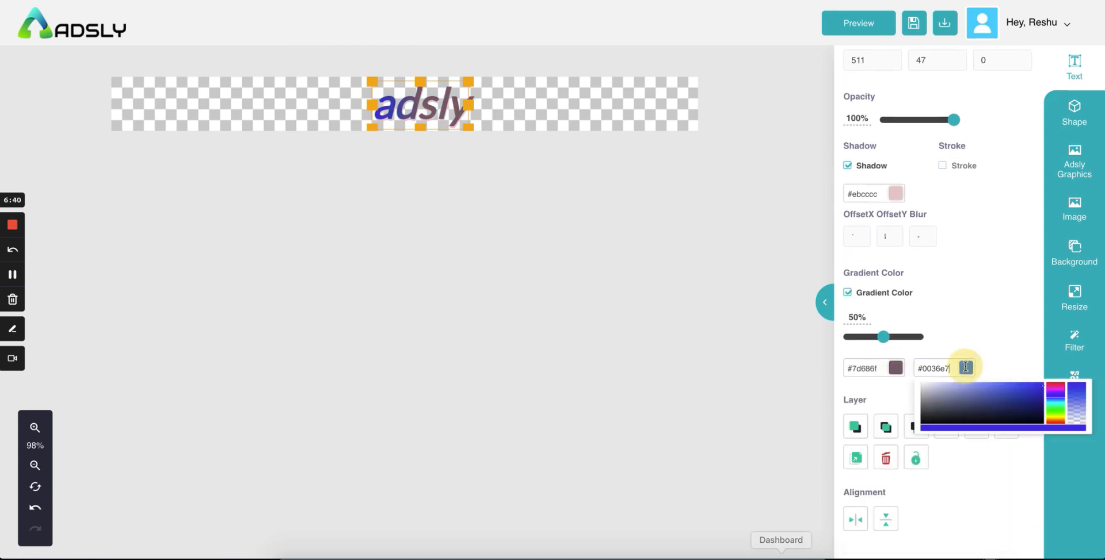
{"action": "left_click", "coordinate": [939, 412]}
{"action": "left_click", "coordinate": [990, 314]}
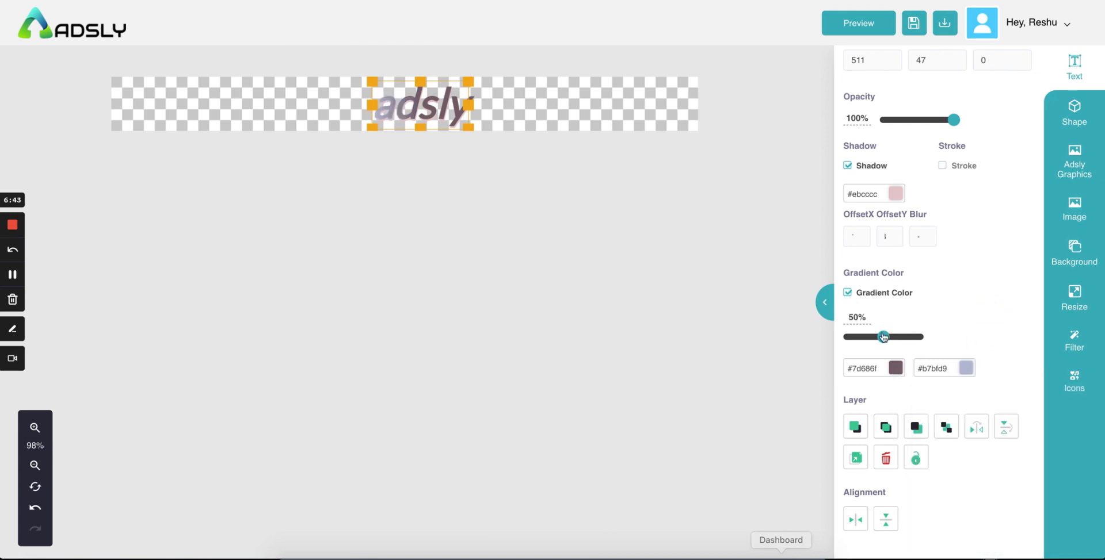
{"action": "mouse_move", "coordinate": [883, 338]}
{"action": "left_mouse_down"}
{"action": "mouse_move", "coordinate": [904, 337]}
{"action": "mouse_move", "coordinate": [880, 337]}
{"action": "left_mouse_up"}
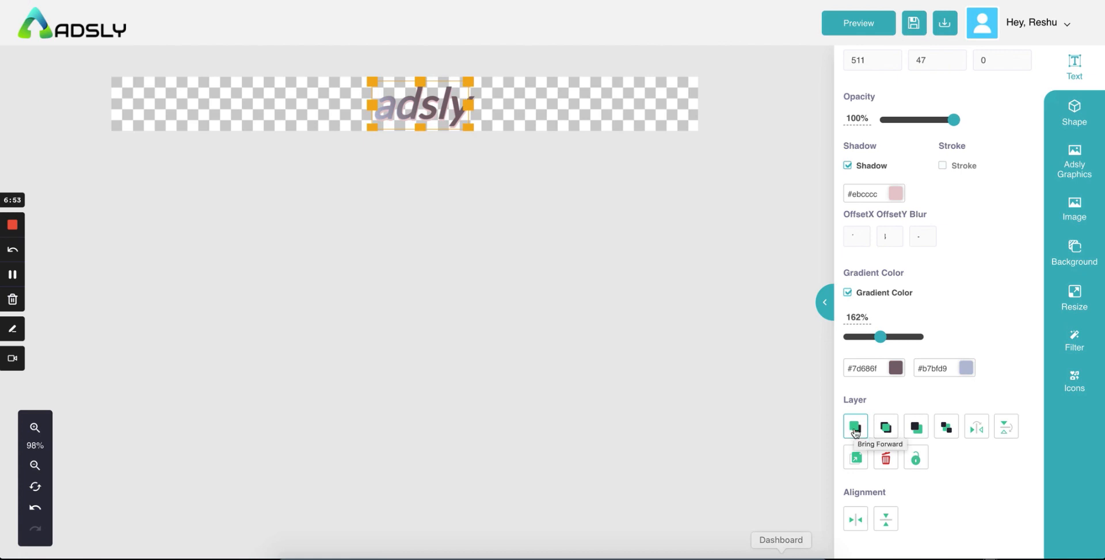
Step: Reselect the adsly heading and nudge it up and slightly left
{"action": "left_click", "coordinate": [533, 114]}
{"action": "left_click", "coordinate": [404, 100]}
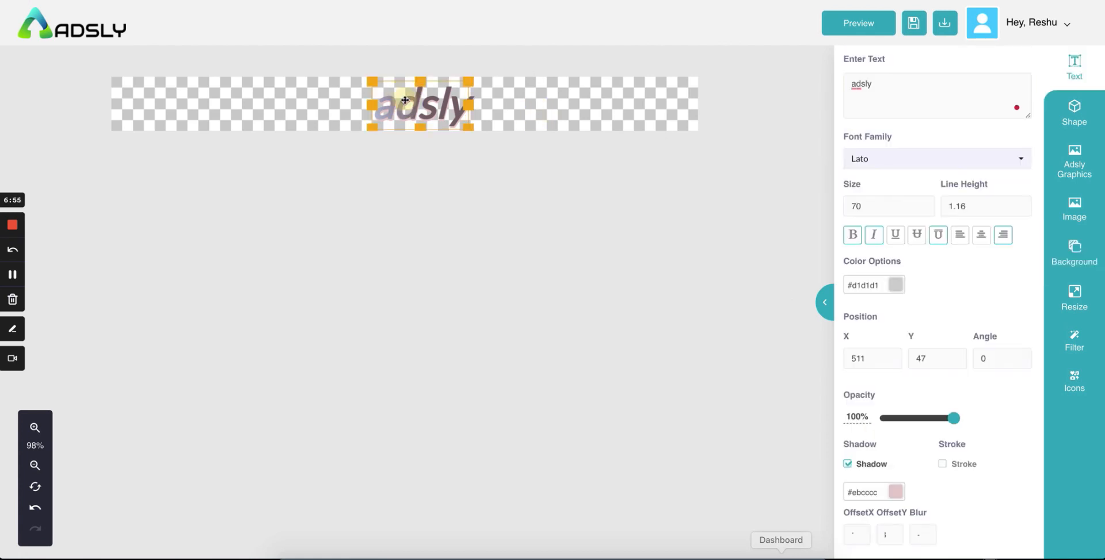
{"action": "mouse_move", "coordinate": [405, 100]}
{"action": "left_mouse_down"}
{"action": "mouse_move", "coordinate": [395, 106]}
{"action": "mouse_move", "coordinate": [421, 102]}
{"action": "left_mouse_up"}
{"action": "scroll", "coordinate": [902, 353], "scroll_direction": "down", "scroll_amount": 5}
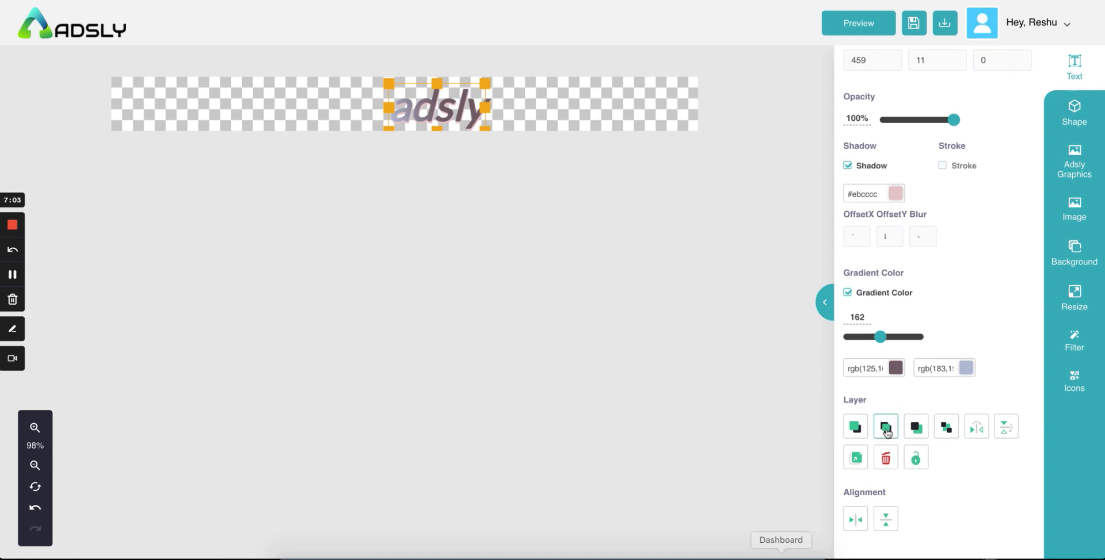
Step: Test horizontal and vertical flips on the adsly text, then delete the old text layer
{"action": "left_click", "coordinate": [976, 431]}
{"action": "left_click", "coordinate": [977, 432]}
{"action": "double_click", "coordinate": [1004, 432]}
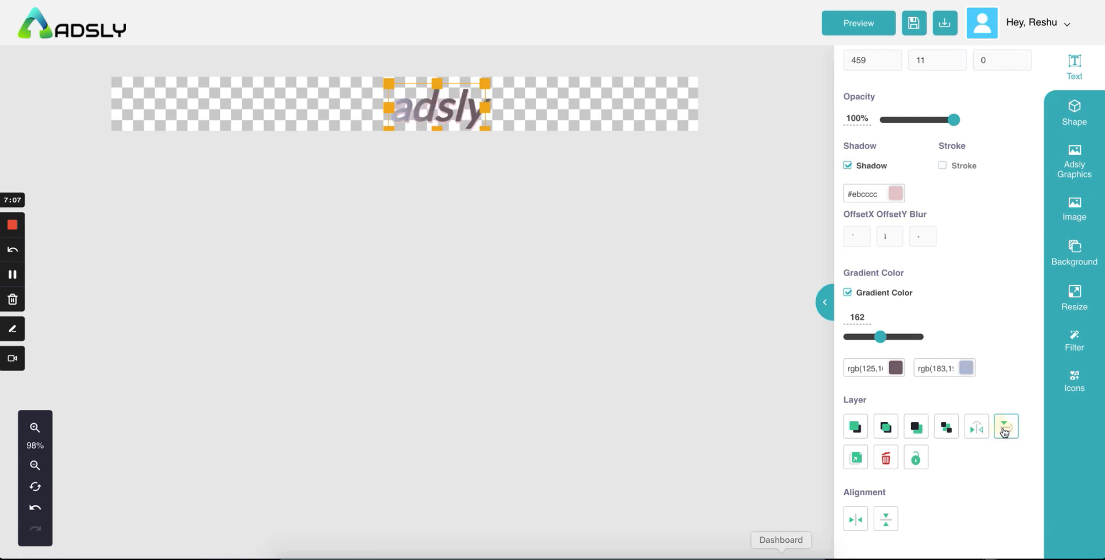
{"action": "left_click", "coordinate": [855, 459]}
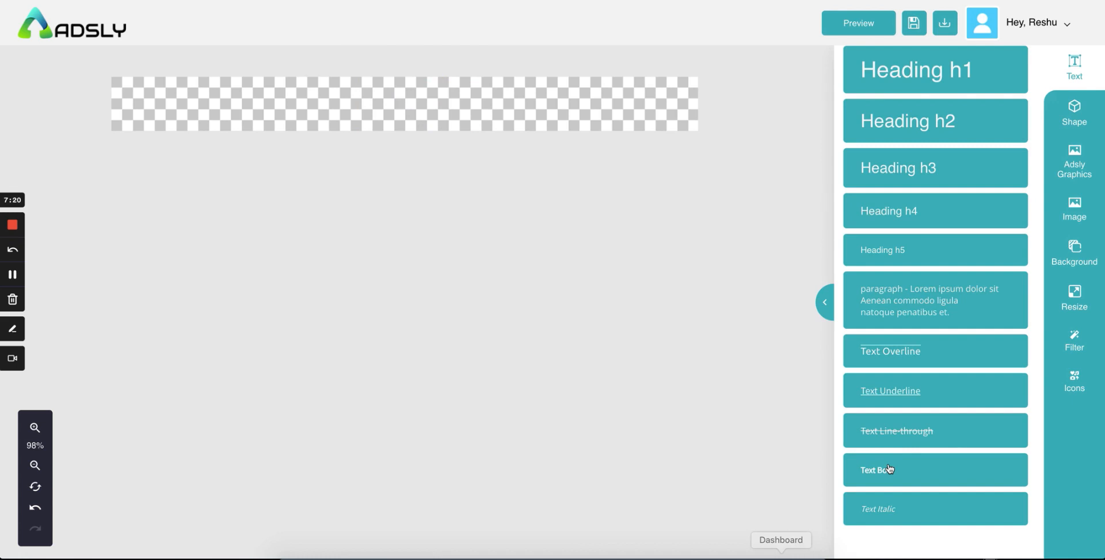
Step: Add a new Heading h1 and replace its placeholder text with 'adsly'
{"action": "left_click", "coordinate": [914, 72]}
{"action": "left_click", "coordinate": [450, 99]}
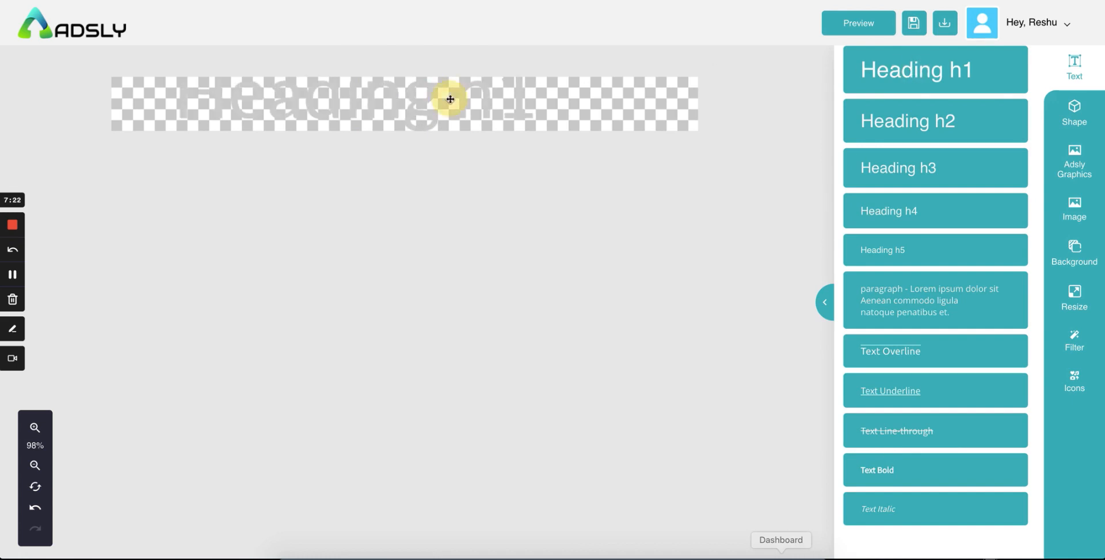
{"action": "key", "text": "super+a"}
{"action": "left_click", "coordinate": [401, 97]}
{"action": "key", "text": "super+a"}
{"action": "type", "text": "adsly"}
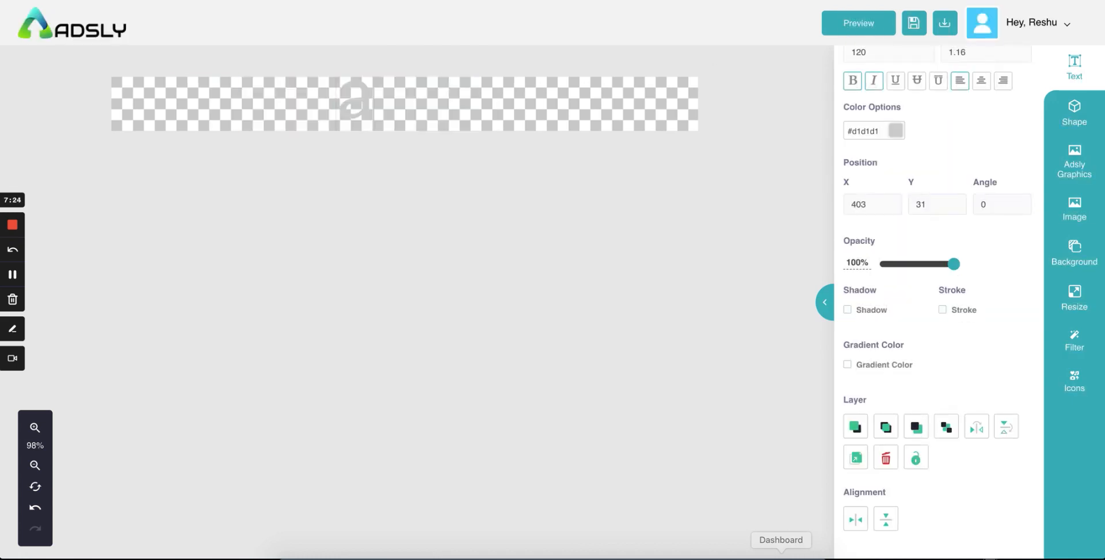
{"action": "key", "text": "Return"}
Step: Colour the adsly heading near-black #180404
{"action": "key", "text": "super+a"}
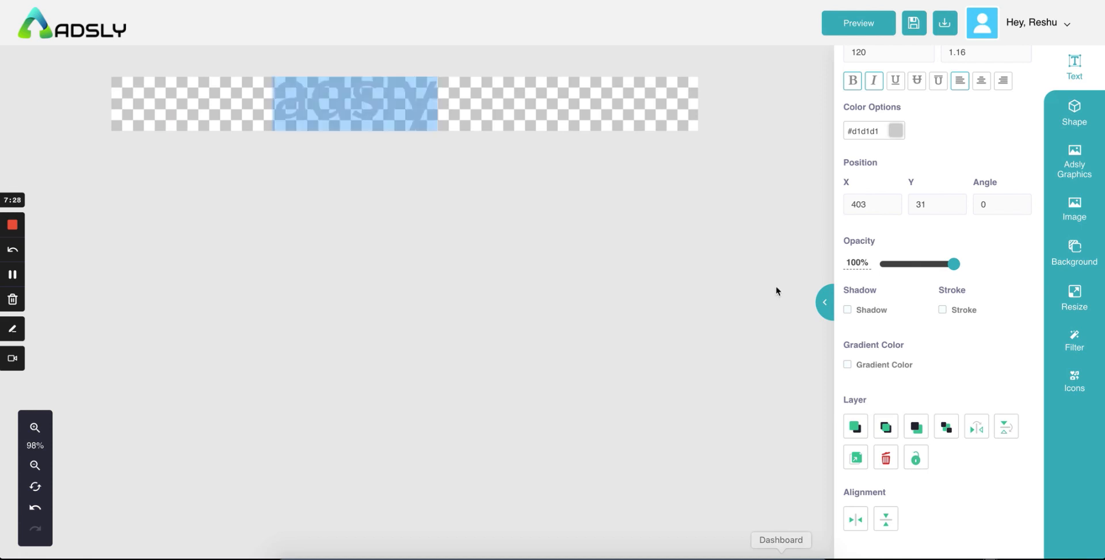
{"action": "left_click", "coordinate": [895, 130]}
{"action": "left_click", "coordinate": [952, 264]}
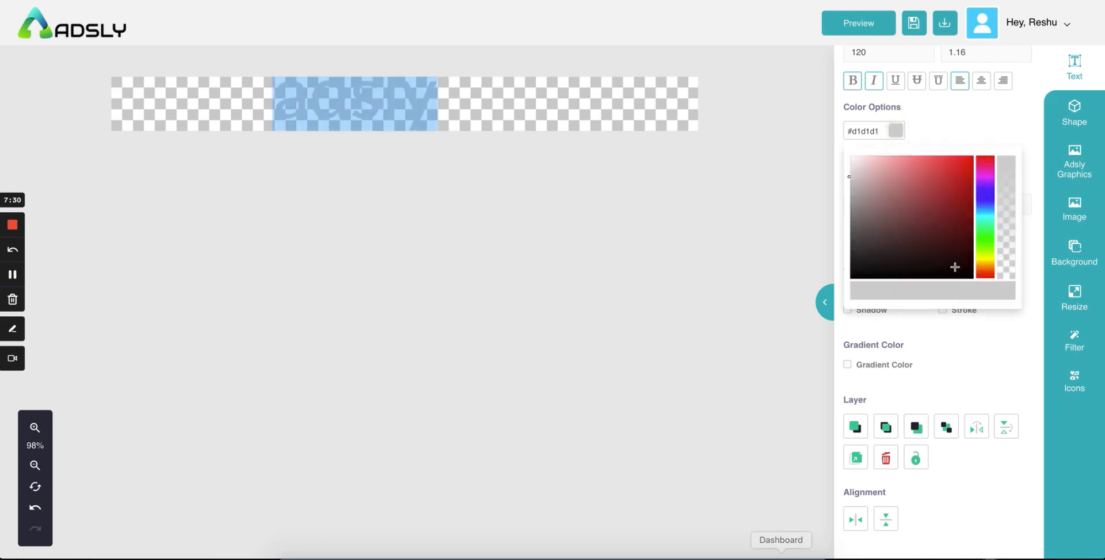
{"action": "left_click", "coordinate": [938, 102]}
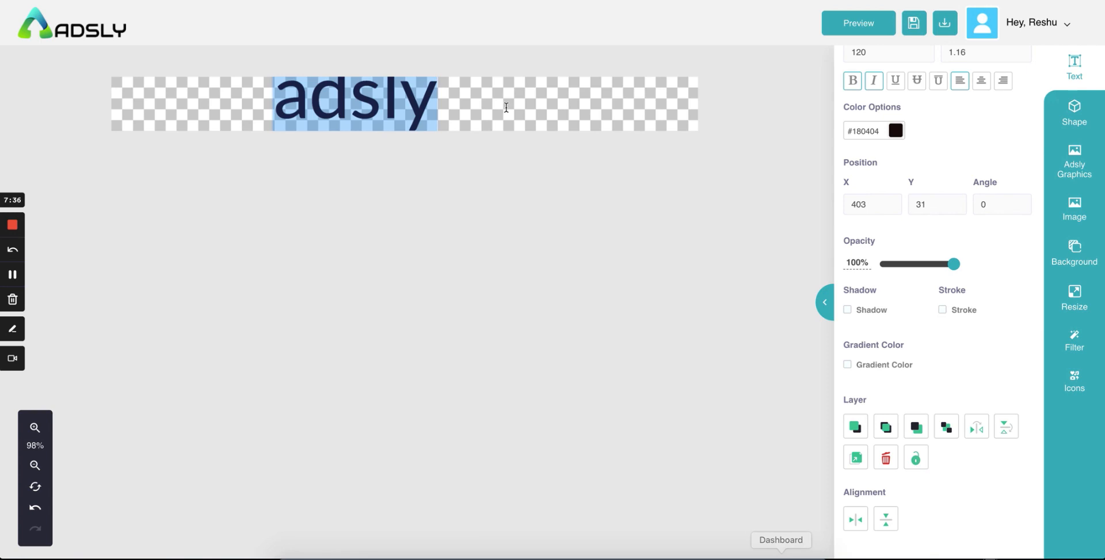
Step: Set the heading size to 80 and move it to the banner's top centre
{"action": "scroll", "coordinate": [857, 94], "scroll_direction": "up", "scroll_amount": 3}
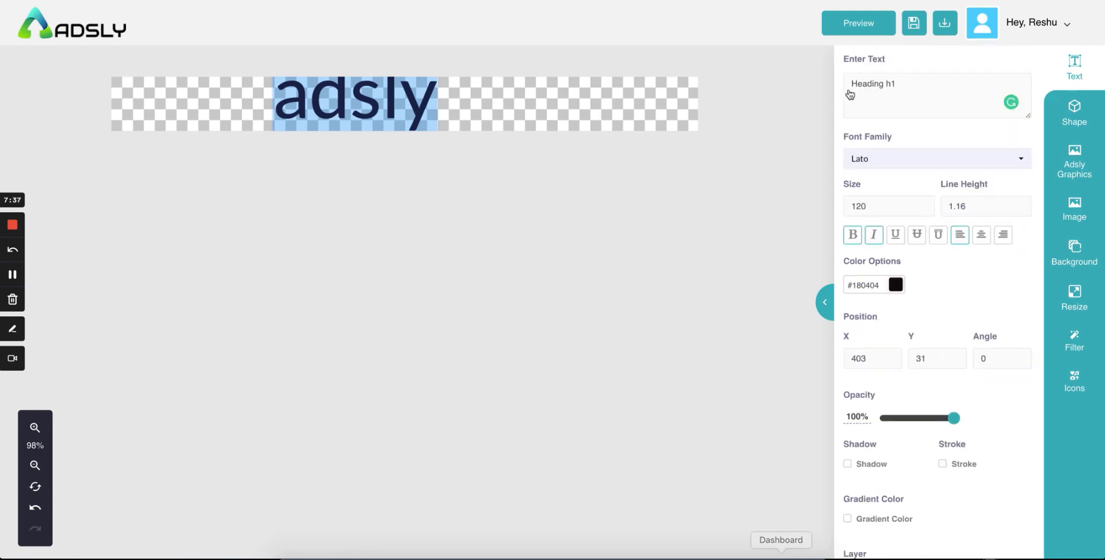
{"action": "left_click", "coordinate": [859, 206]}
{"action": "type", "text": "80"}
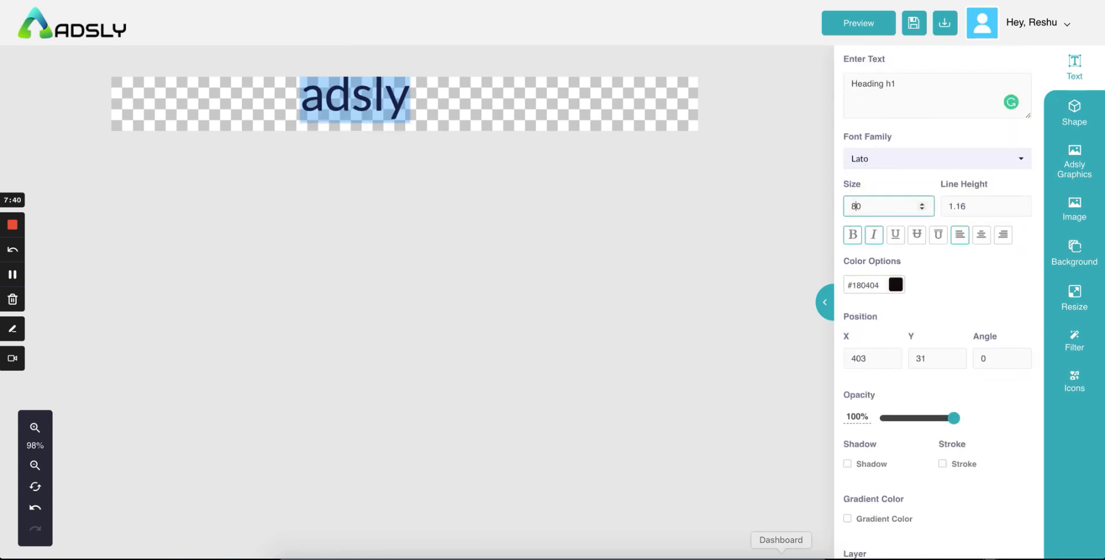
{"action": "left_click", "coordinate": [484, 106]}
{"action": "left_click_drag", "start_coordinate": [376, 107], "coordinate": [410, 110]}
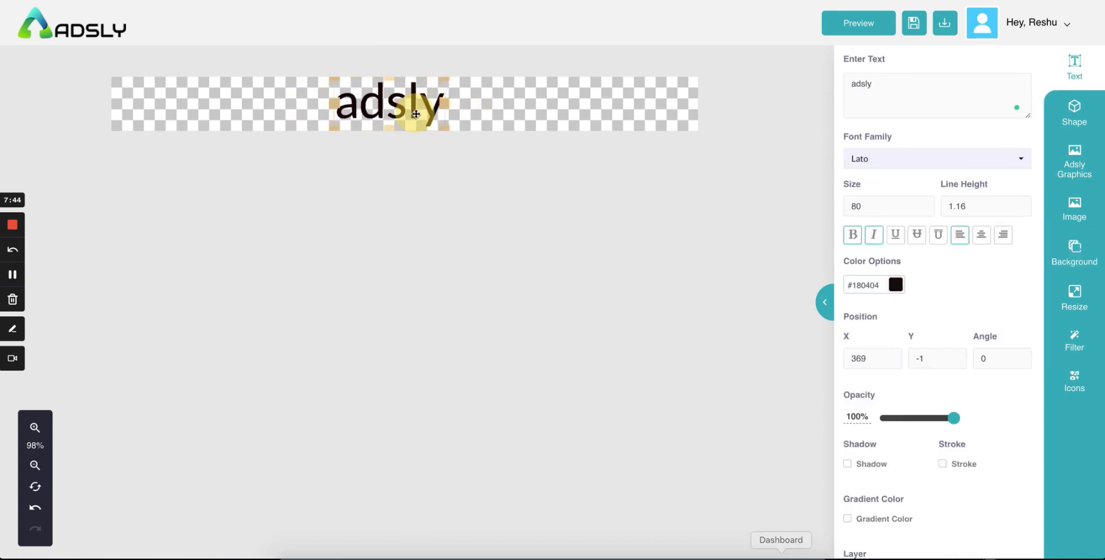
{"action": "scroll", "coordinate": [919, 426], "scroll_direction": "down", "scroll_amount": 3}
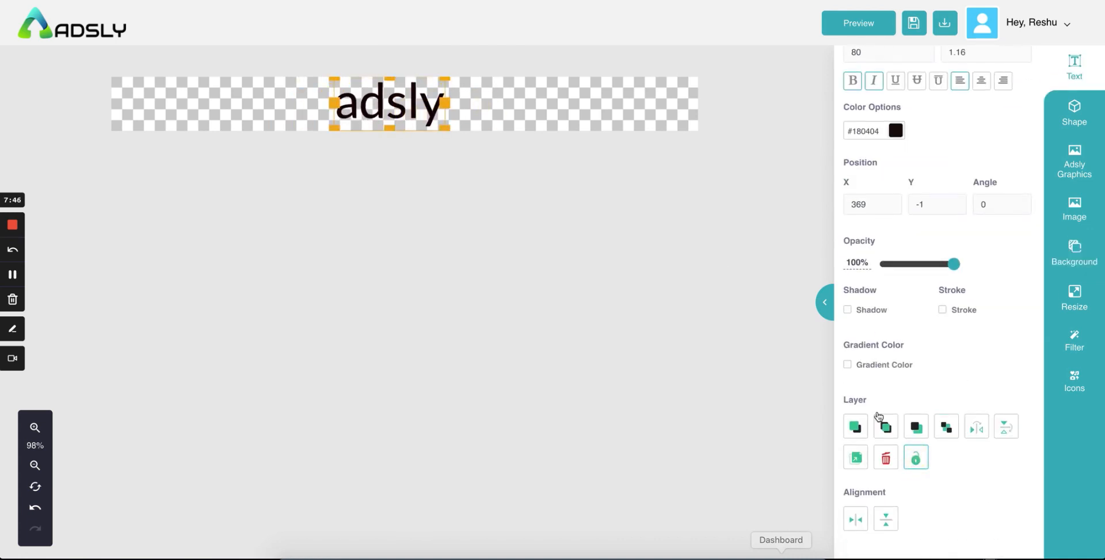
Step: Reselect the adsly heading and centre it horizontally and vertically, landing at X 460, Y 43
{"action": "left_click", "coordinate": [529, 99]}
{"action": "left_click", "coordinate": [392, 97]}
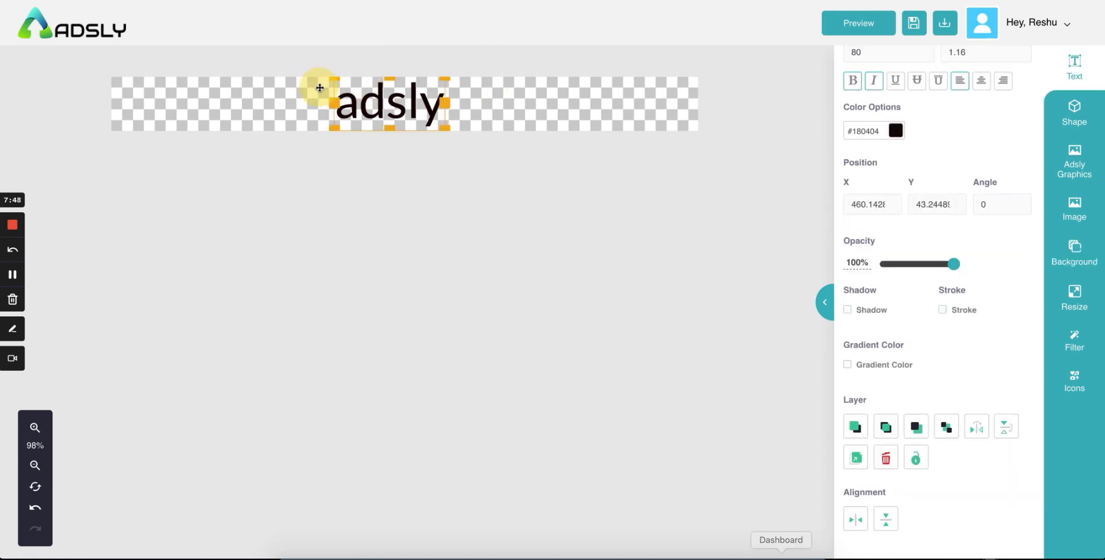
{"action": "left_click", "coordinate": [384, 100]}
{"action": "left_click_drag", "start_coordinate": [305, 110], "coordinate": [192, 117]}
{"action": "left_click", "coordinate": [357, 106]}
{"action": "left_click", "coordinate": [506, 104]}
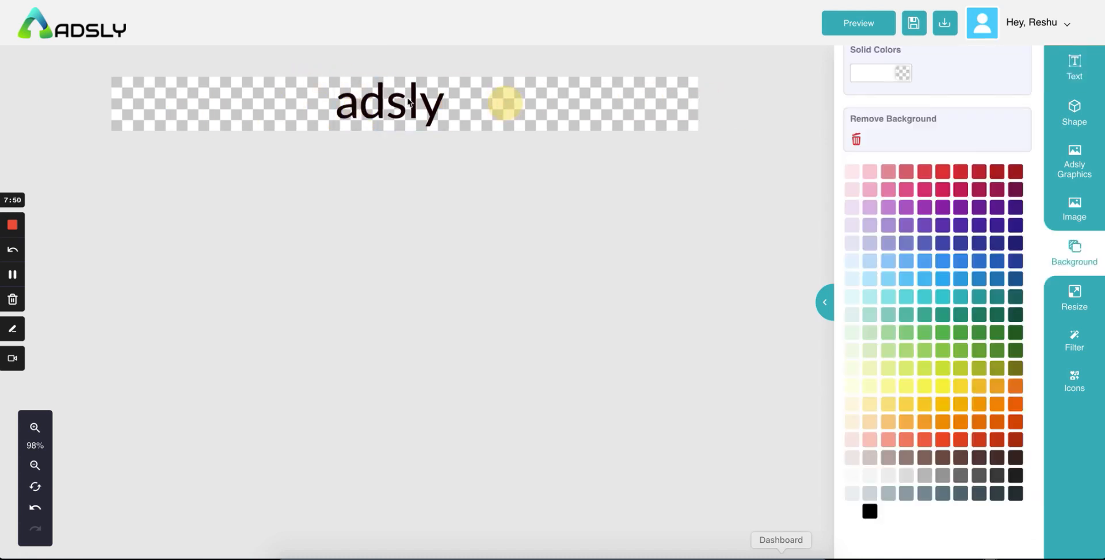
{"action": "left_click", "coordinate": [375, 99]}
{"action": "left_click", "coordinate": [291, 98]}
{"action": "left_click", "coordinate": [403, 103]}
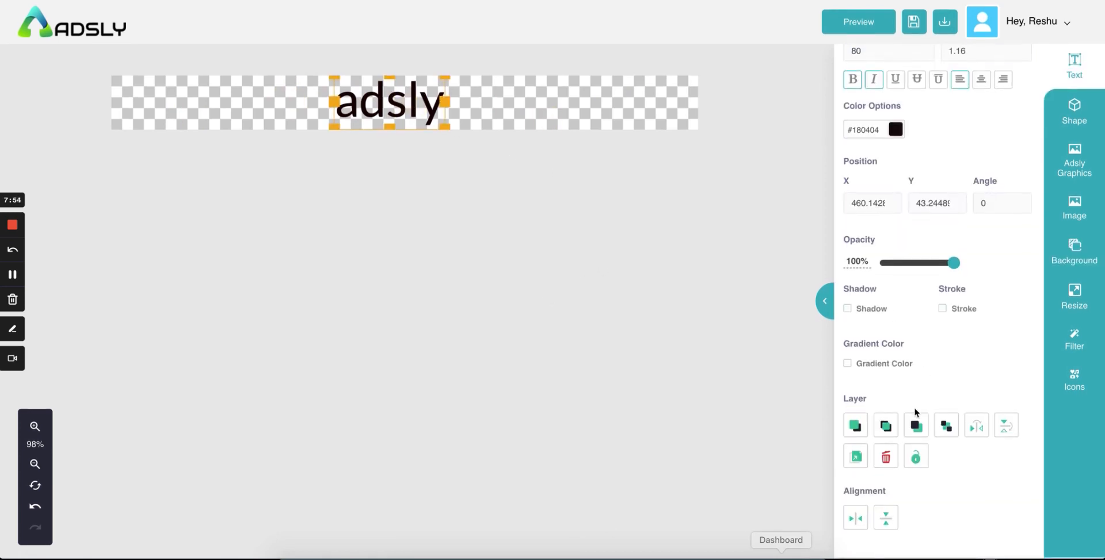
{"action": "left_click", "coordinate": [855, 519]}
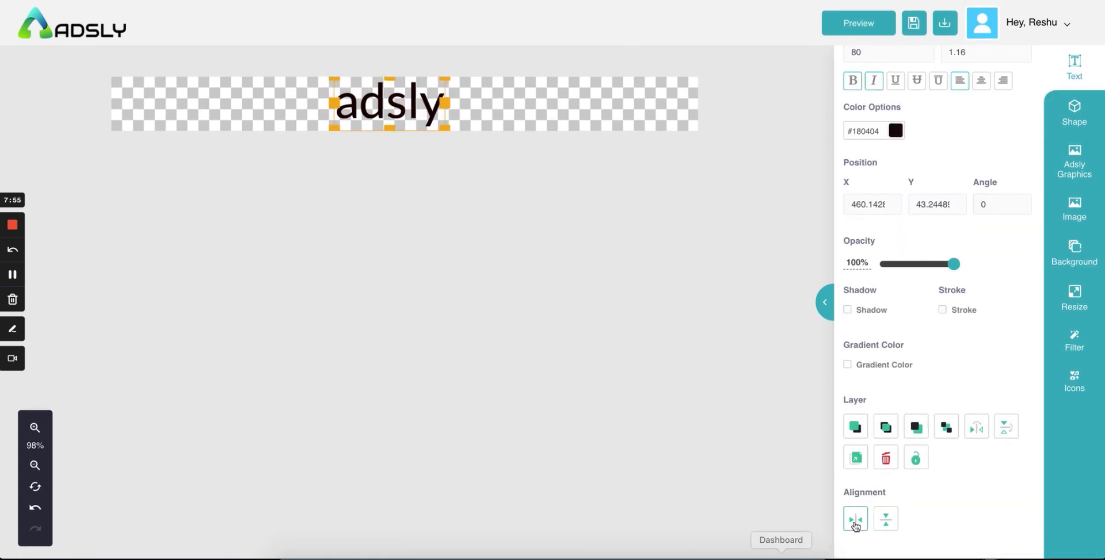
{"action": "left_click", "coordinate": [891, 526]}
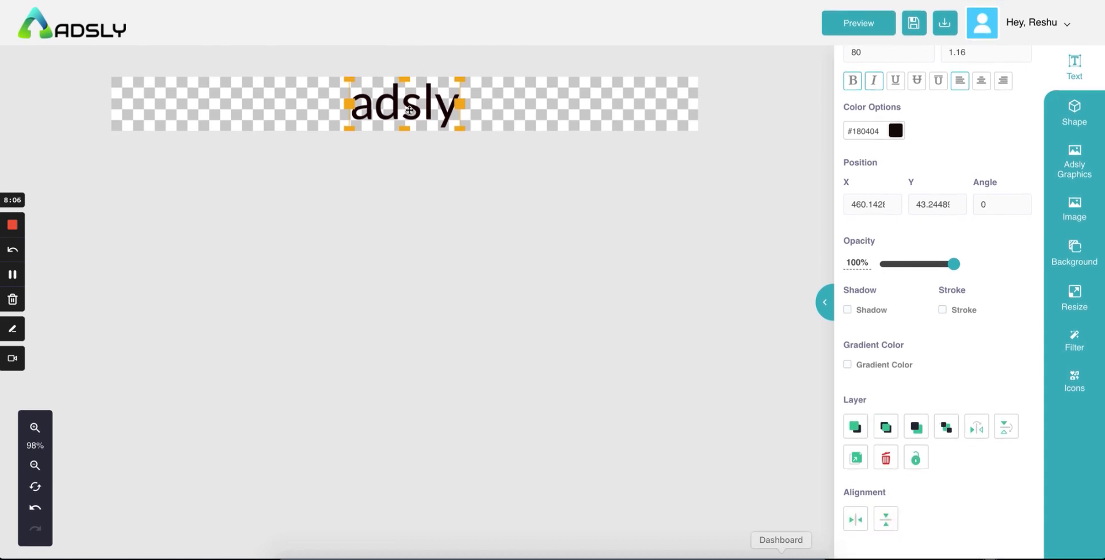
{"action": "left_click", "coordinate": [1069, 118]}
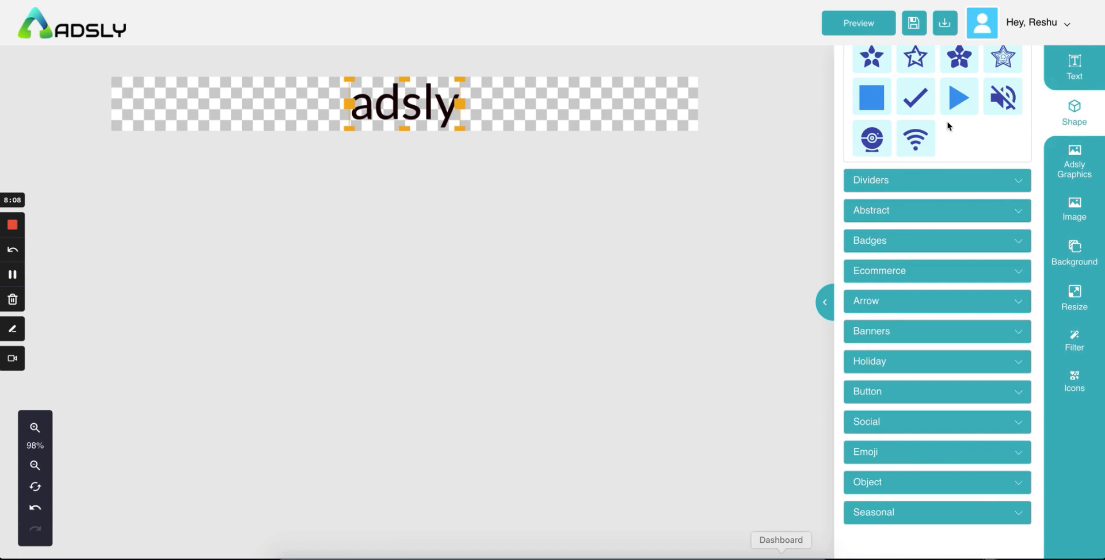
Step: Expand the Dividers, Abstract, Badges, Ecommerce, Arrow and Banners shape categories to view sale badges
{"action": "scroll", "coordinate": [908, 234], "scroll_direction": "down", "scroll_amount": 8}
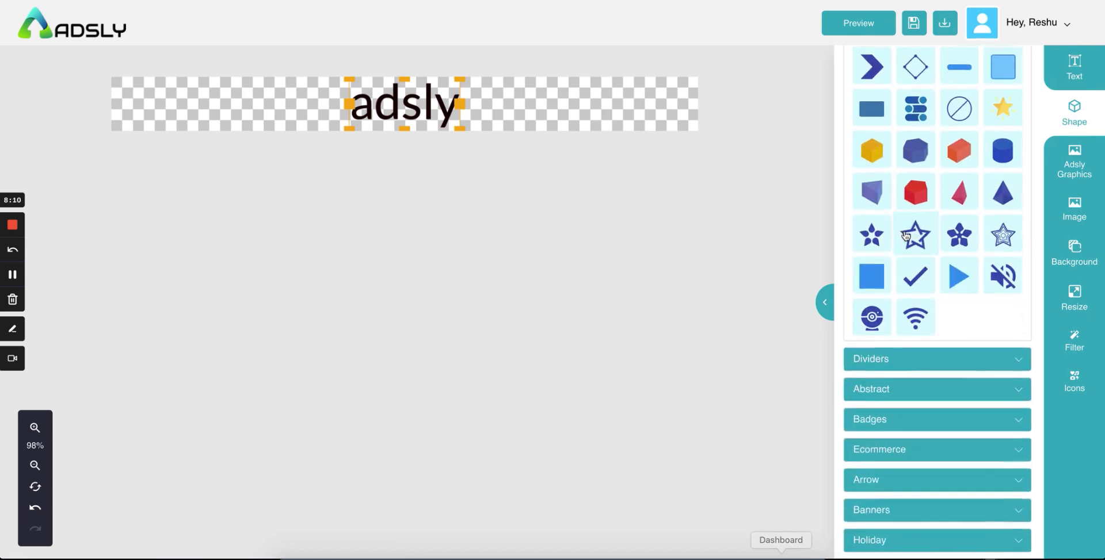
{"action": "scroll", "coordinate": [907, 224], "scroll_direction": "down", "scroll_amount": 3}
{"action": "left_click", "coordinate": [907, 207]}
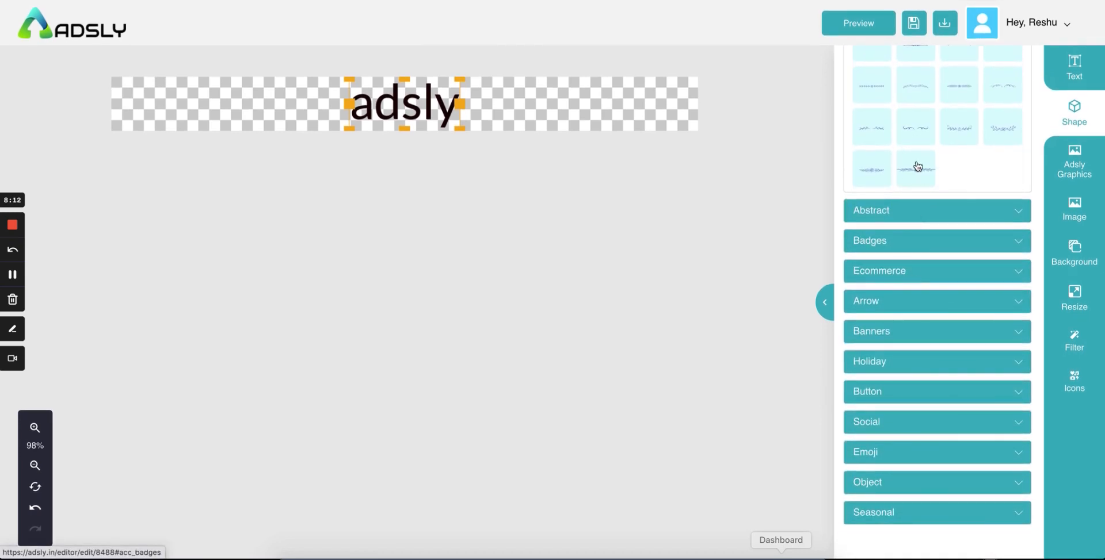
{"action": "left_click", "coordinate": [913, 208]}
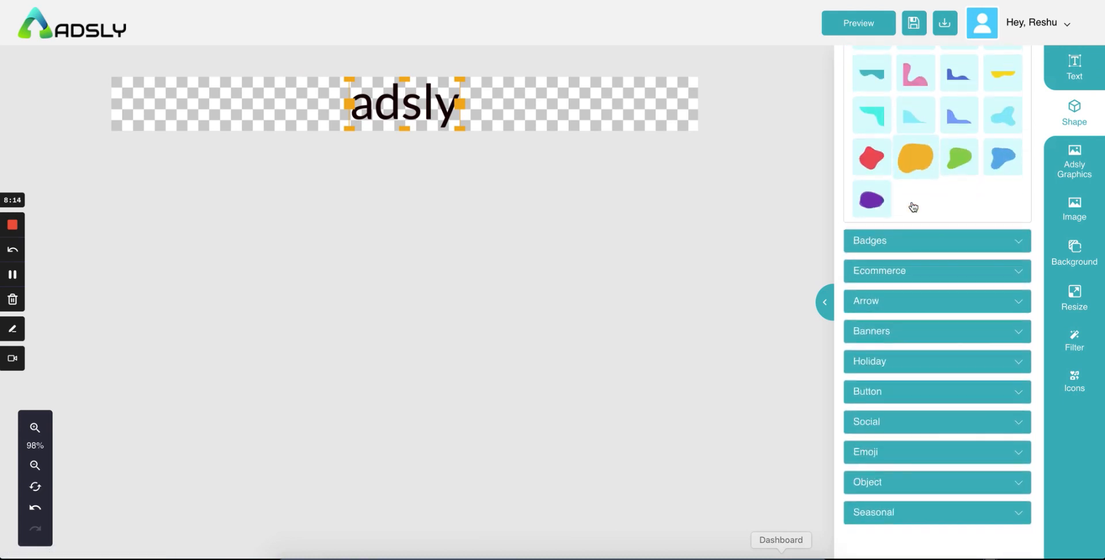
{"action": "left_click", "coordinate": [902, 241]}
{"action": "scroll", "coordinate": [907, 276], "scroll_direction": "down", "scroll_amount": 5}
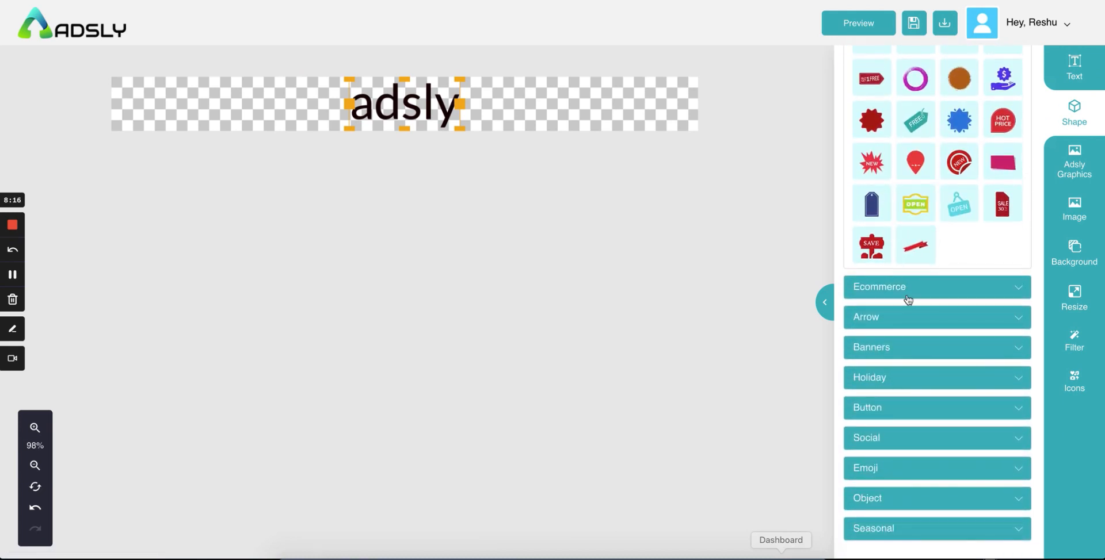
{"action": "left_click", "coordinate": [907, 287]}
{"action": "left_click", "coordinate": [908, 301]}
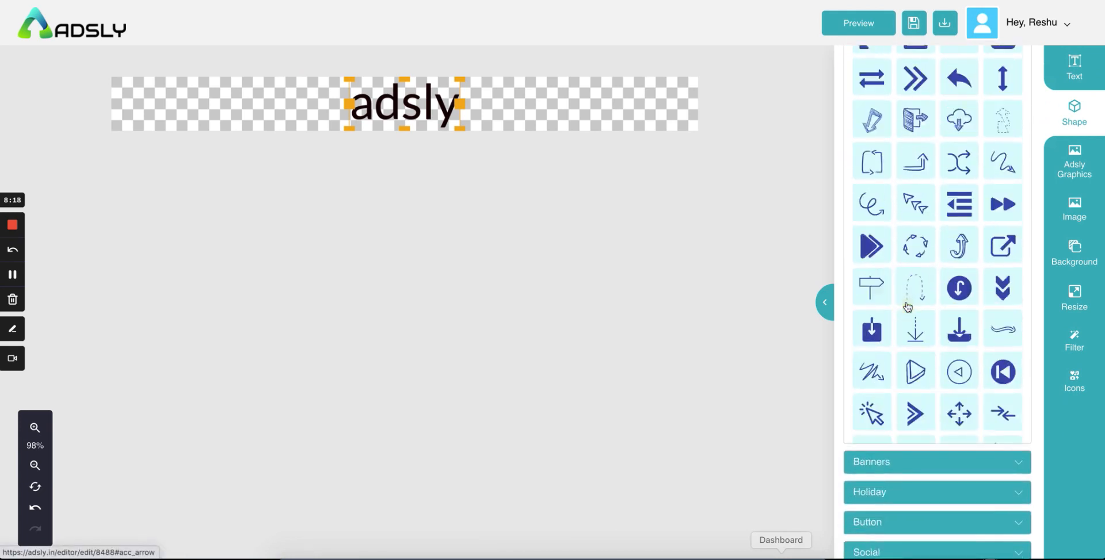
{"action": "scroll", "coordinate": [908, 308], "scroll_direction": "down", "scroll_amount": 5}
{"action": "scroll", "coordinate": [908, 307], "scroll_direction": "up", "scroll_amount": 11}
{"action": "scroll", "coordinate": [908, 307], "scroll_direction": "down", "scroll_amount": 6}
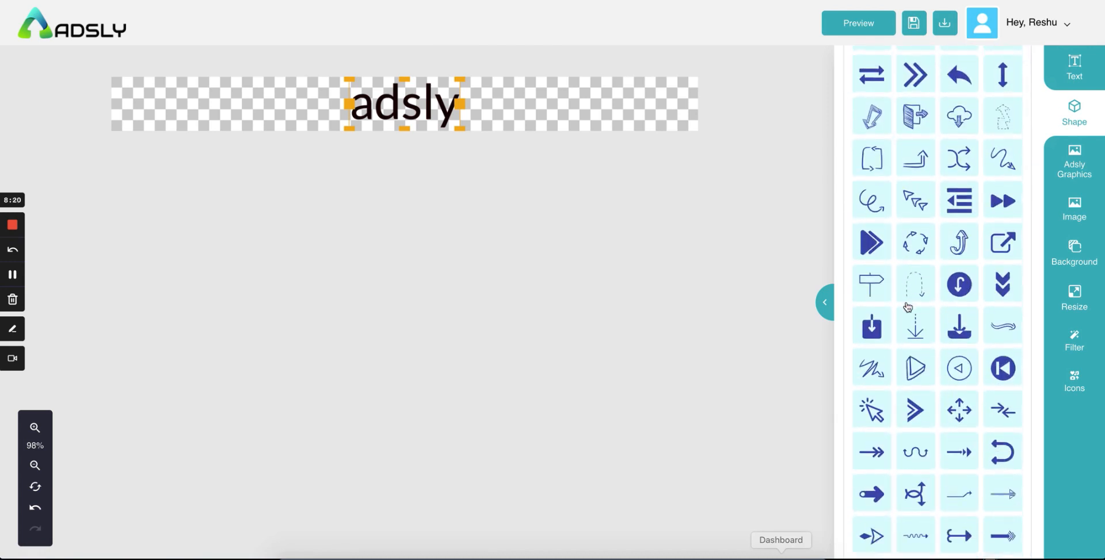
{"action": "scroll", "coordinate": [907, 306], "scroll_direction": "down", "scroll_amount": 5}
{"action": "left_click", "coordinate": [945, 331]}
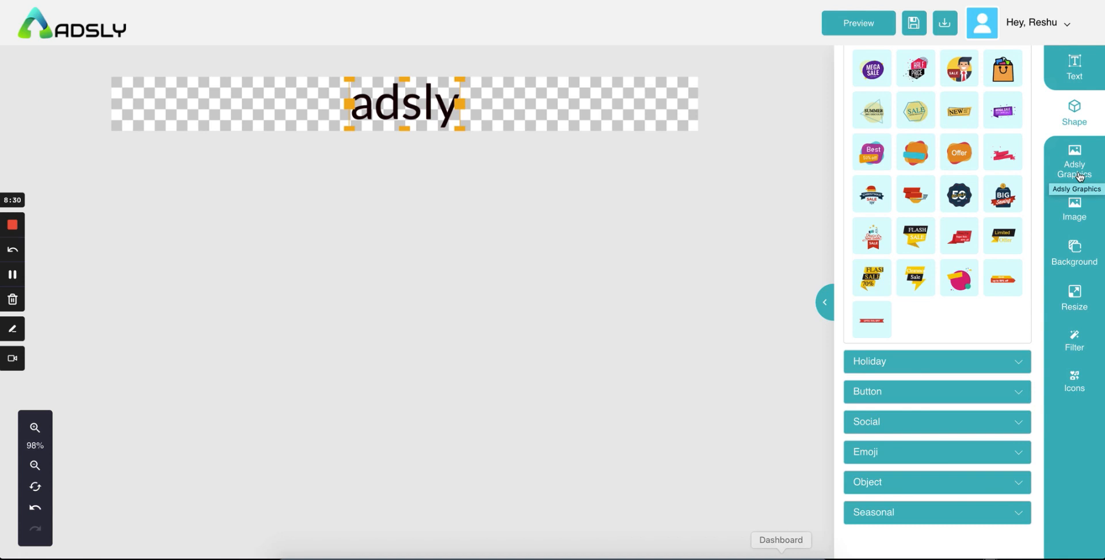
Step: Browse Adsly Graphics' Buy, Buy Now Button, Christmas and Growth categories, then go to images
{"action": "left_click", "coordinate": [1079, 177]}
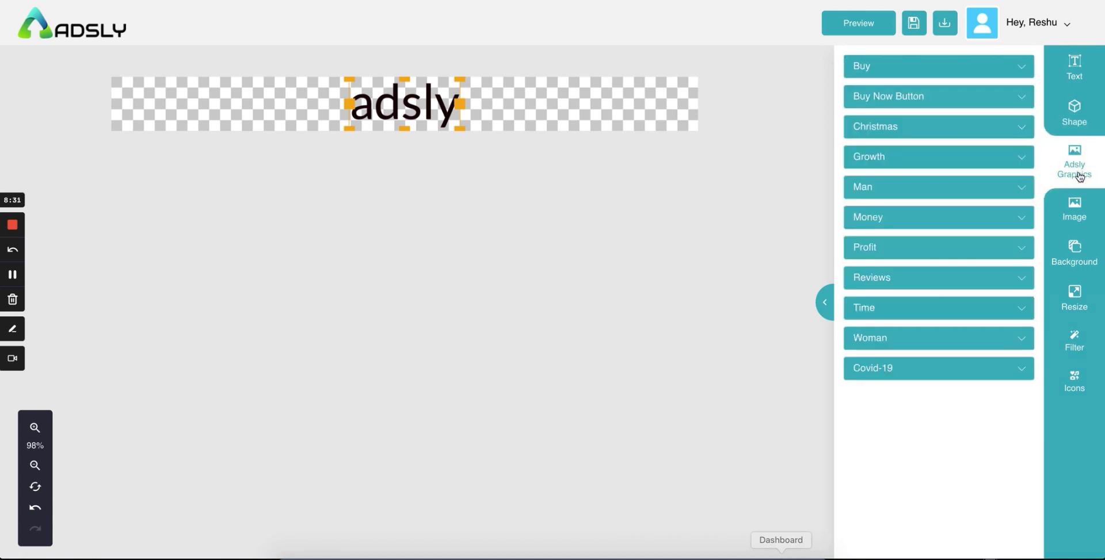
{"action": "left_click", "coordinate": [916, 64]}
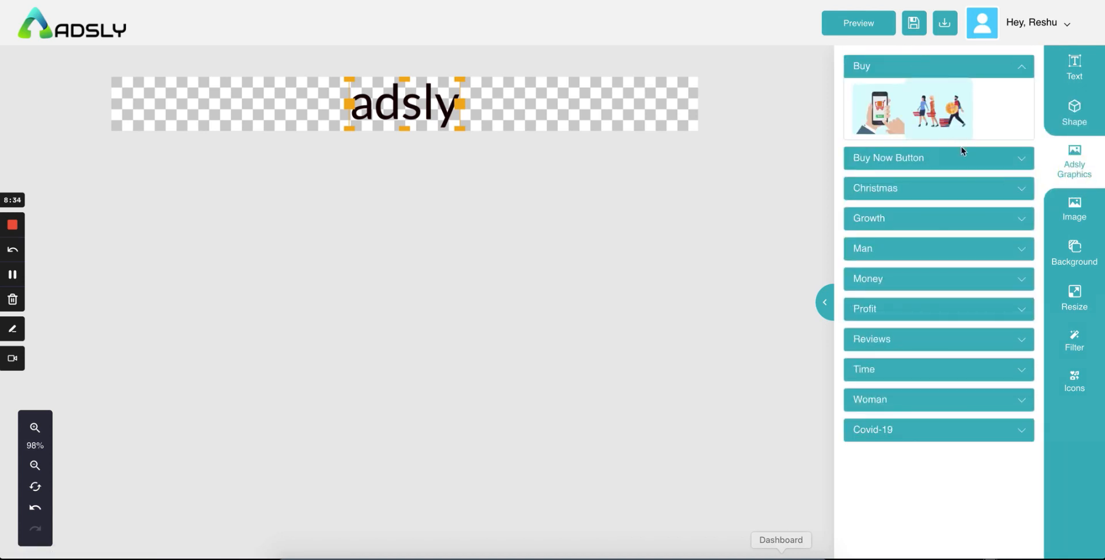
{"action": "left_click", "coordinate": [912, 159]}
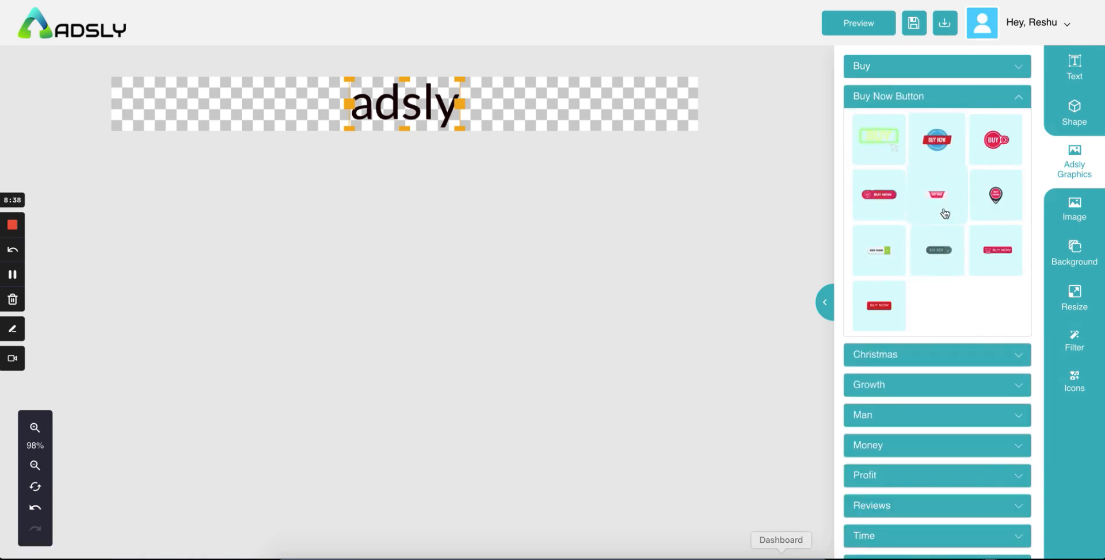
{"action": "left_click", "coordinate": [909, 355]}
{"action": "scroll", "coordinate": [910, 357], "scroll_direction": "down", "scroll_amount": 2}
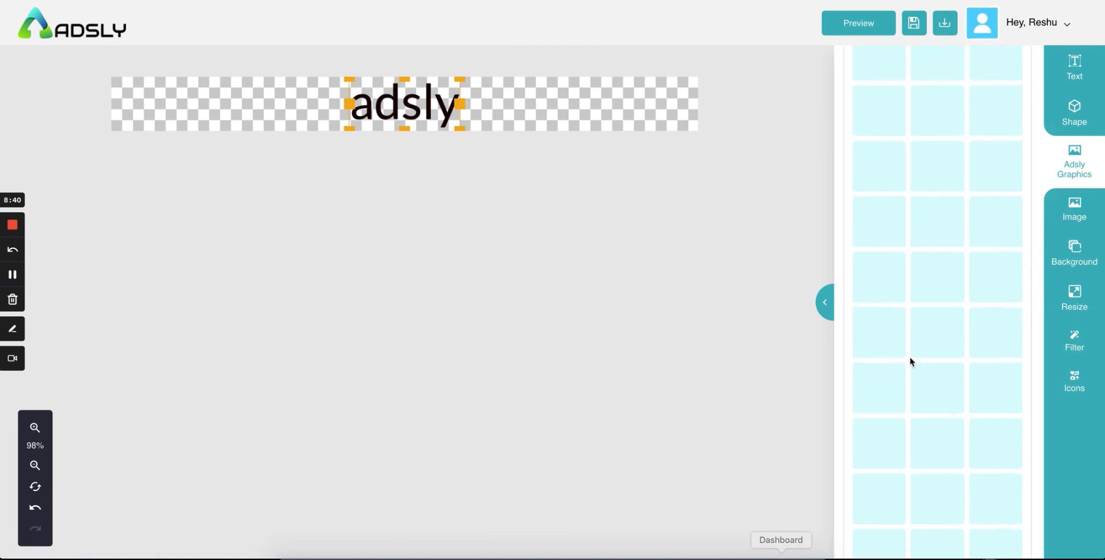
{"action": "scroll", "coordinate": [910, 357], "scroll_direction": "down", "scroll_amount": 3}
{"action": "left_click", "coordinate": [912, 298]}
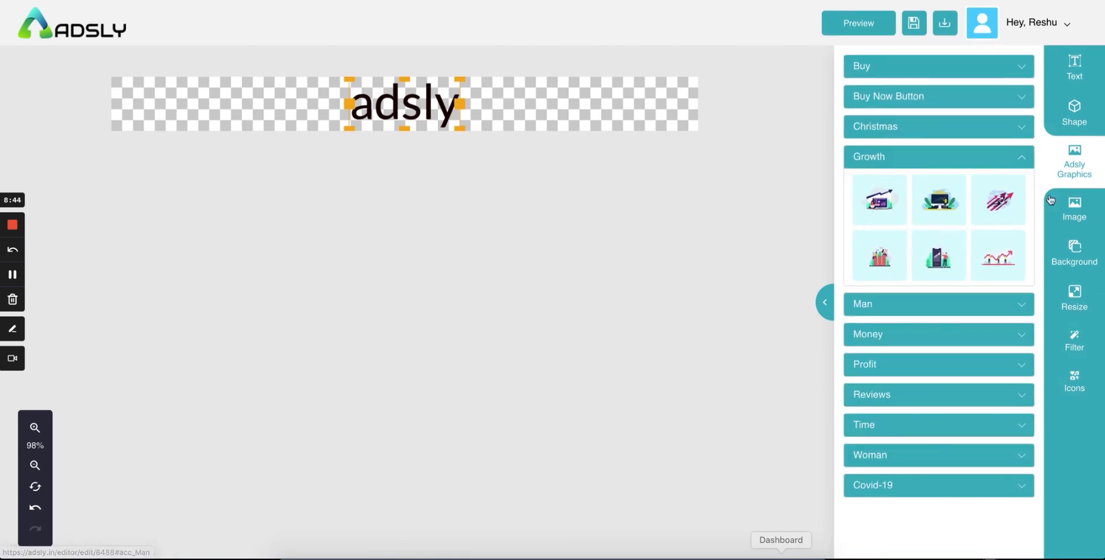
{"action": "left_click", "coordinate": [1073, 214]}
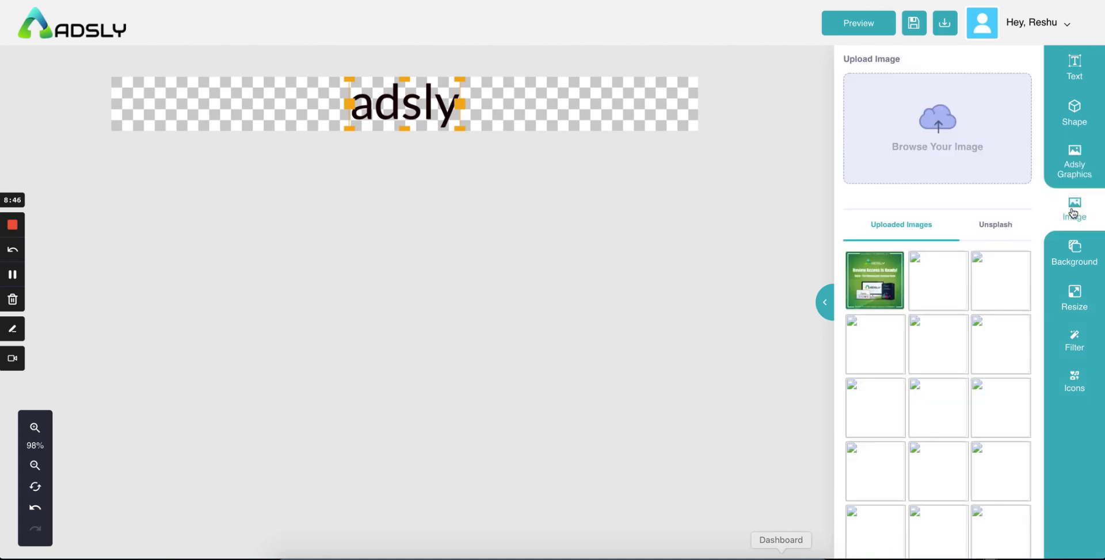
Step: Upload entrepreneur.png from the computer onto the banner
{"action": "left_click", "coordinate": [967, 149]}
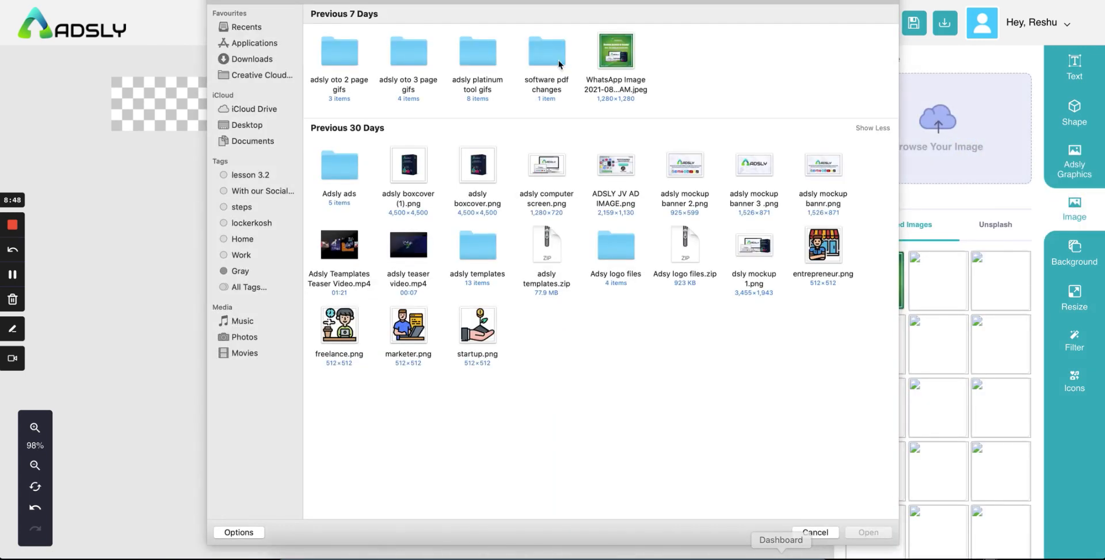
{"action": "left_click", "coordinate": [624, 60]}
{"action": "left_click", "coordinate": [818, 251]}
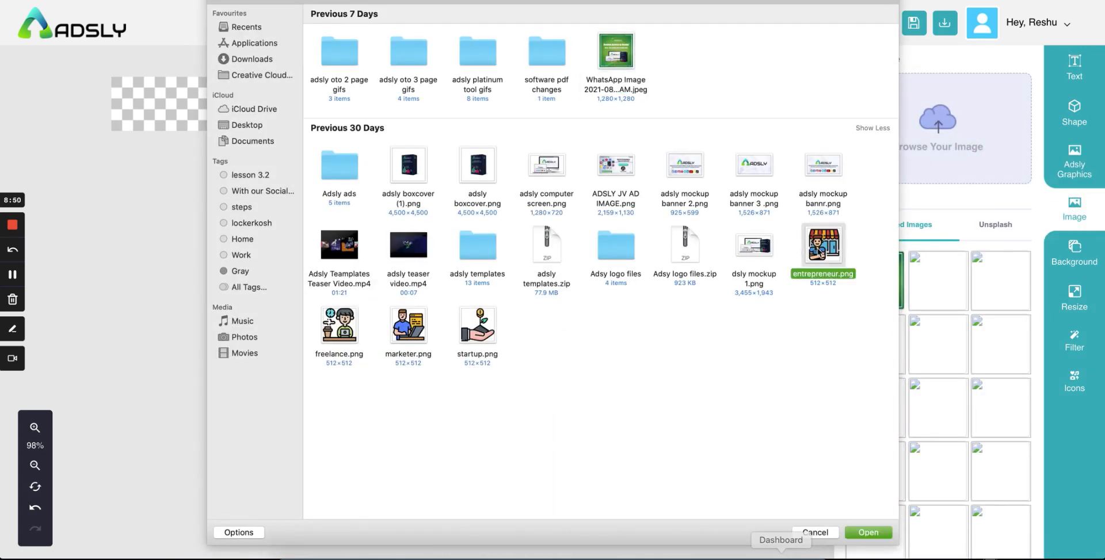
{"action": "left_click", "coordinate": [868, 533]}
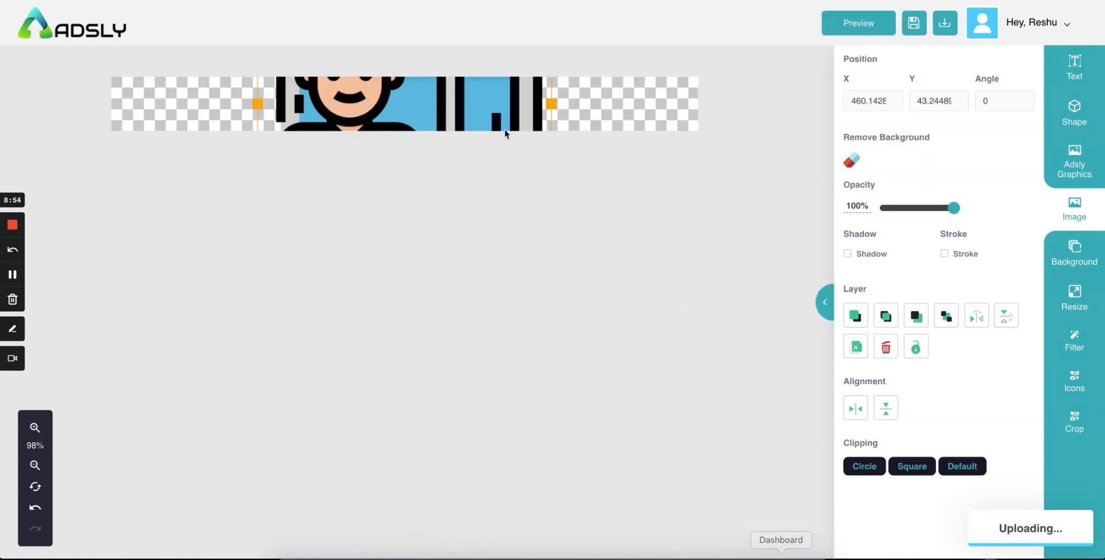
Step: Move and shrink the shop-owner graphic below the banner edge so only the heading shows
{"action": "left_click_drag", "start_coordinate": [464, 132], "coordinate": [475, 110]}
{"action": "left_click_drag", "start_coordinate": [572, 79], "coordinate": [498, 113]}
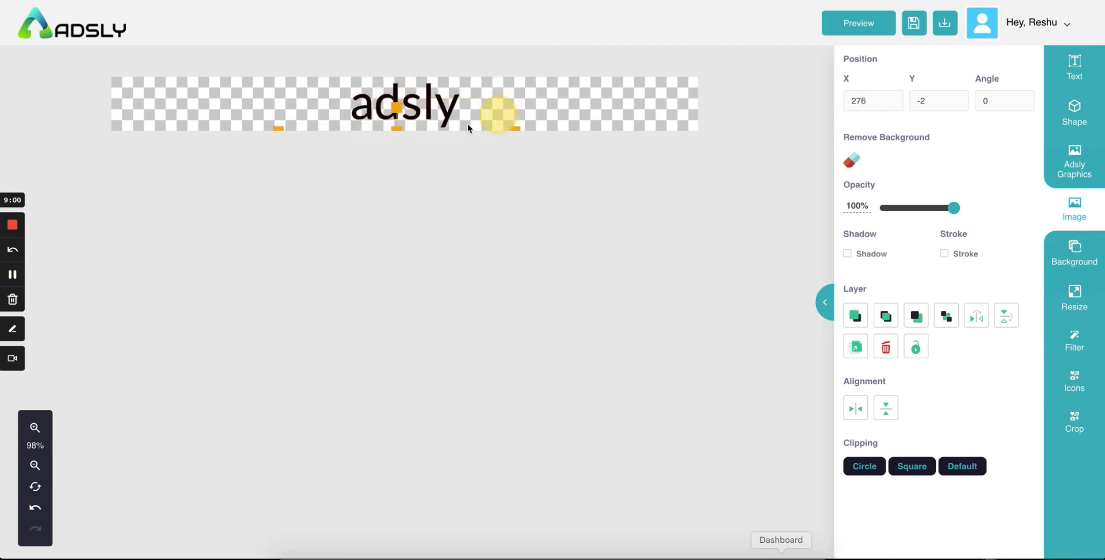
{"action": "left_click", "coordinate": [478, 105]}
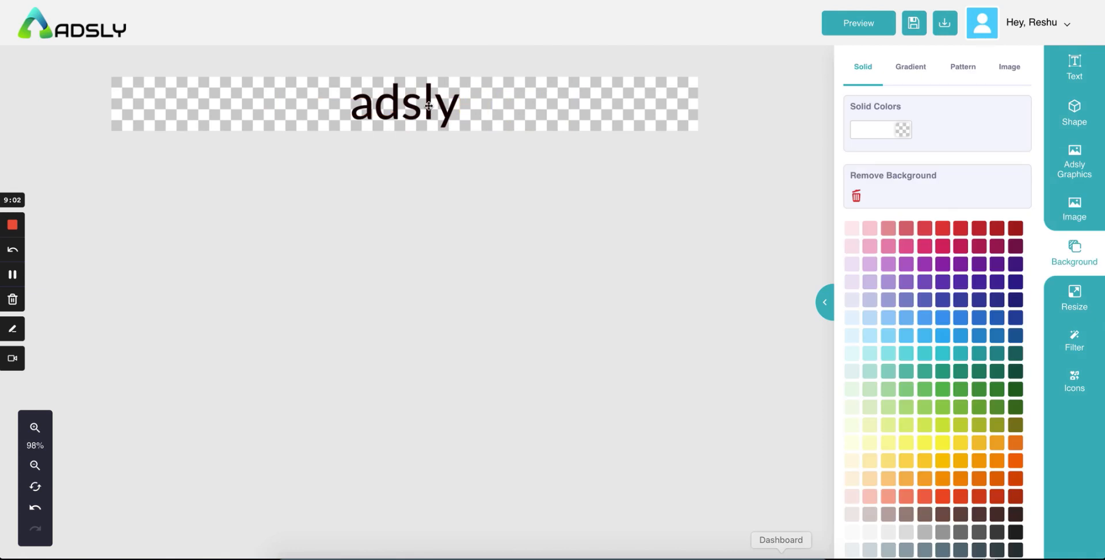
{"action": "left_click", "coordinate": [577, 137]}
{"action": "left_click", "coordinate": [1073, 210]}
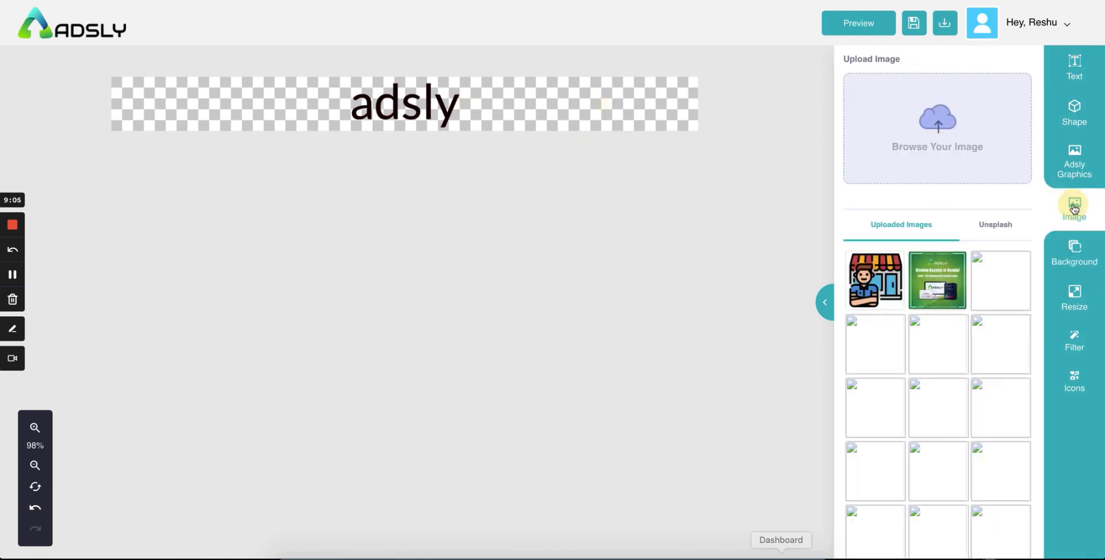
Step: Resize the canvas to the Facebook Right Column preset, 1200x628px
{"action": "left_click", "coordinate": [1075, 296]}
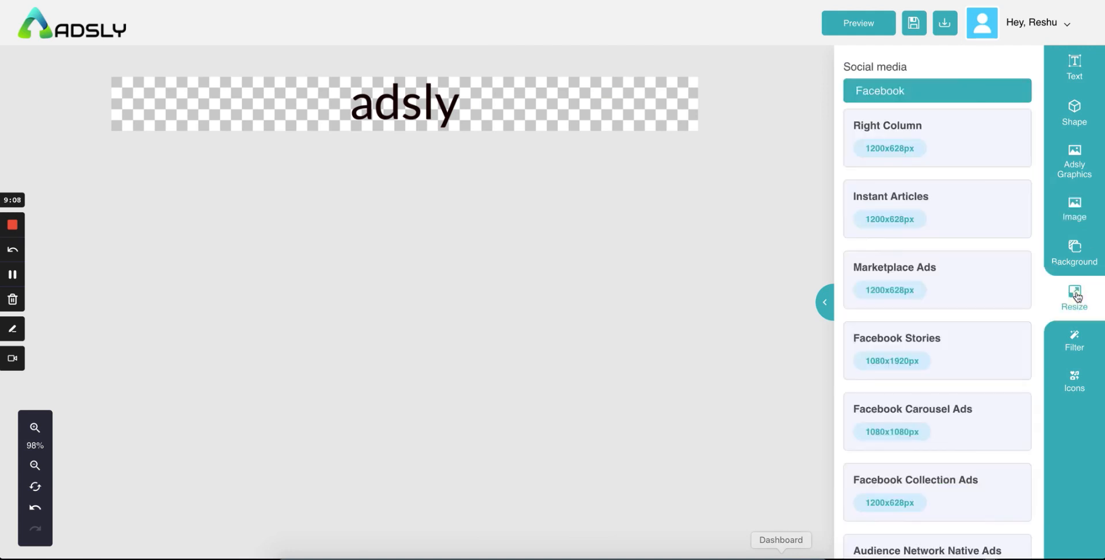
{"action": "scroll", "coordinate": [948, 309], "scroll_direction": "down", "scroll_amount": 15}
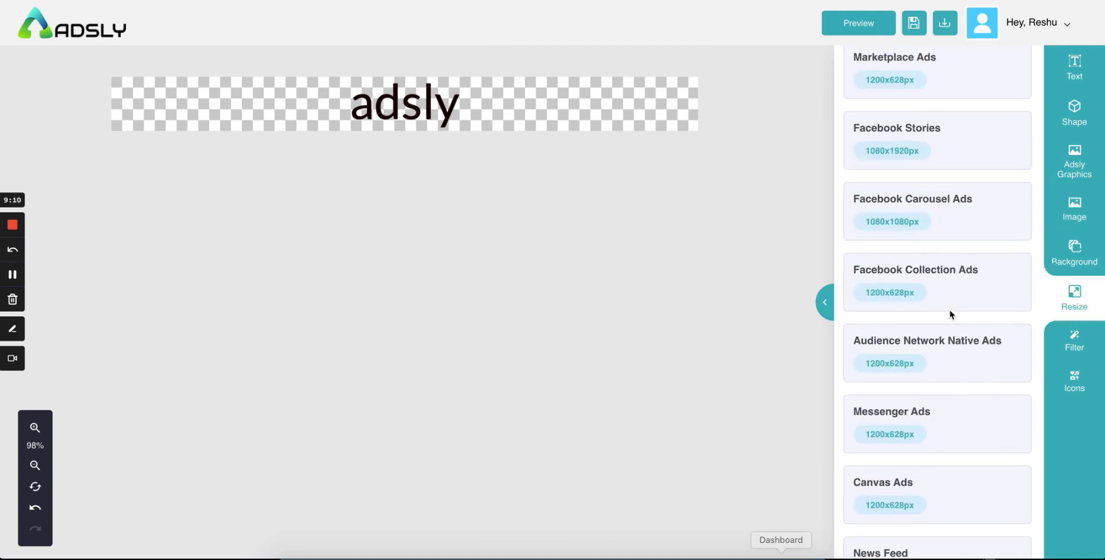
{"action": "scroll", "coordinate": [951, 315], "scroll_direction": "down", "scroll_amount": 15}
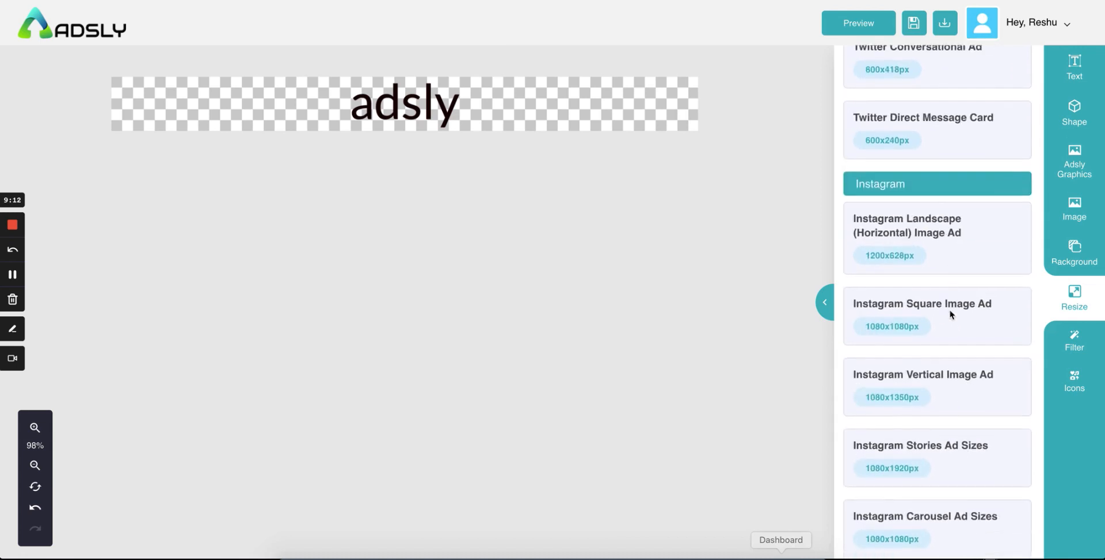
{"action": "scroll", "coordinate": [949, 314], "scroll_direction": "down", "scroll_amount": 15}
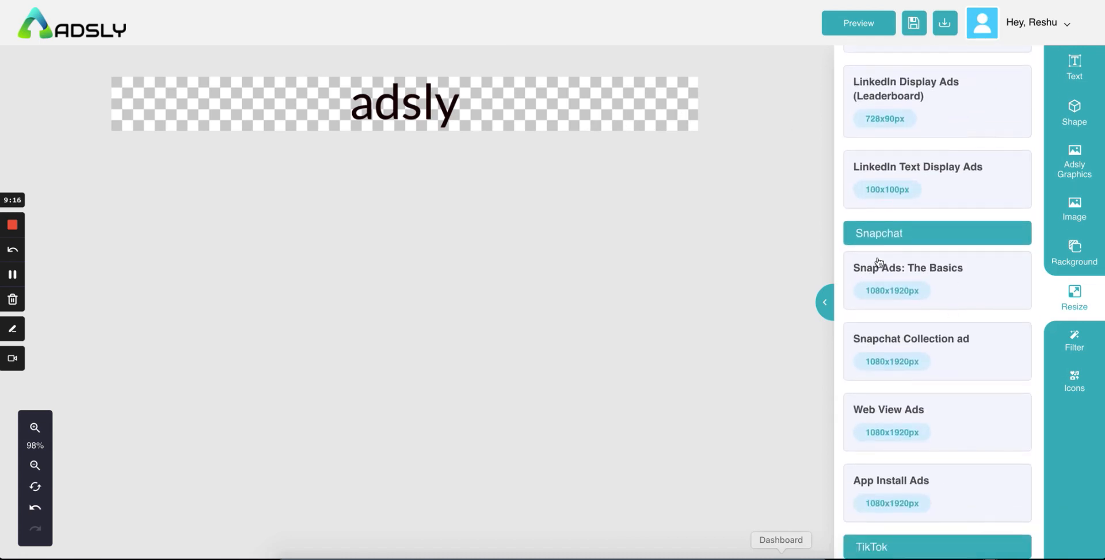
{"action": "scroll", "coordinate": [878, 262], "scroll_direction": "down", "scroll_amount": 15}
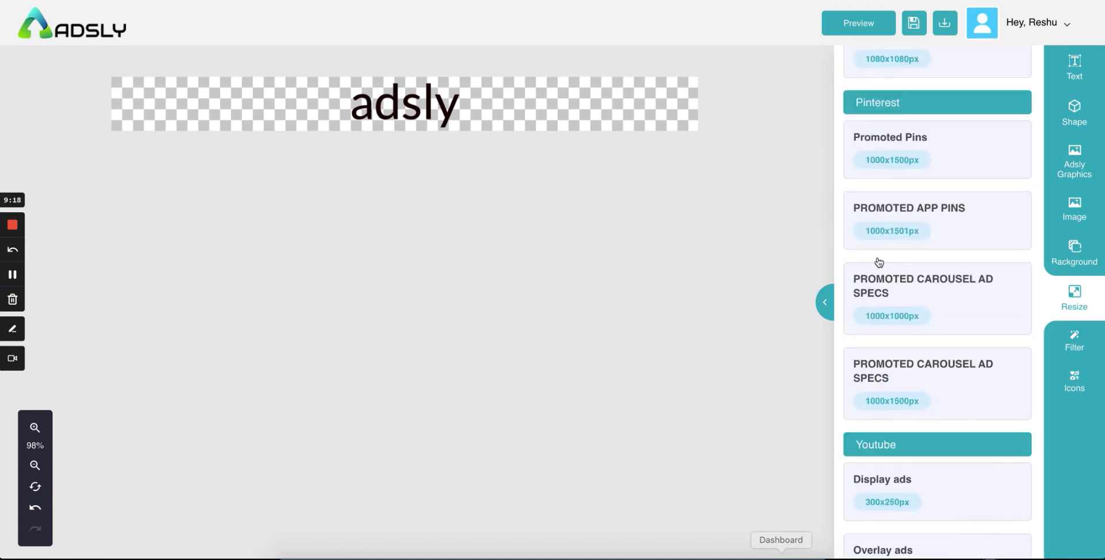
{"action": "scroll", "coordinate": [878, 262], "scroll_direction": "up", "scroll_amount": 20}
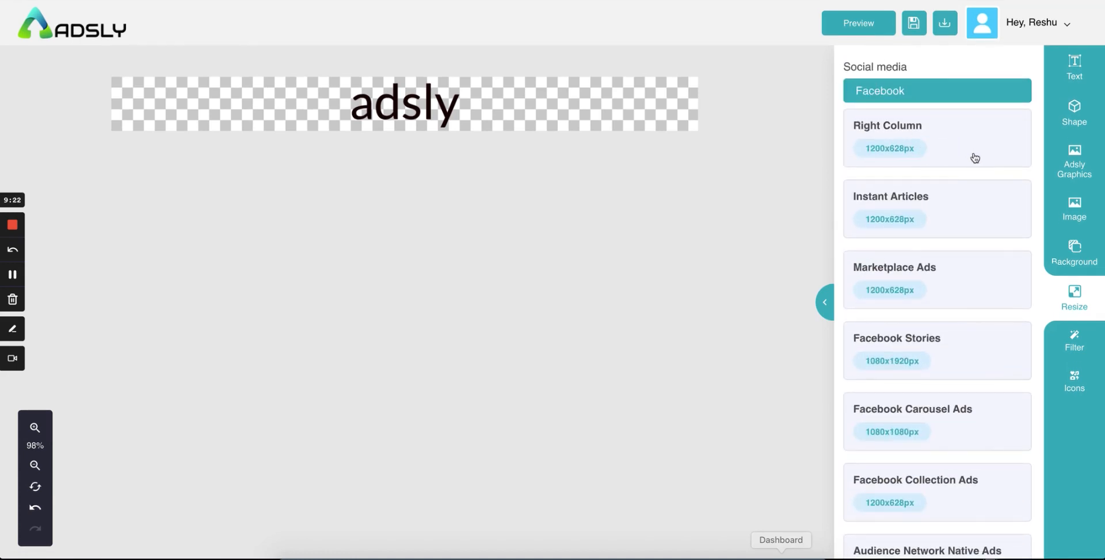
{"action": "left_click", "coordinate": [974, 158]}
Step: Move the shop graphic lower right and drag the overlapping adsly texts apart
{"action": "left_click_drag", "start_coordinate": [317, 206], "coordinate": [471, 275]}
{"action": "left_click_drag", "start_coordinate": [399, 167], "coordinate": [566, 159]}
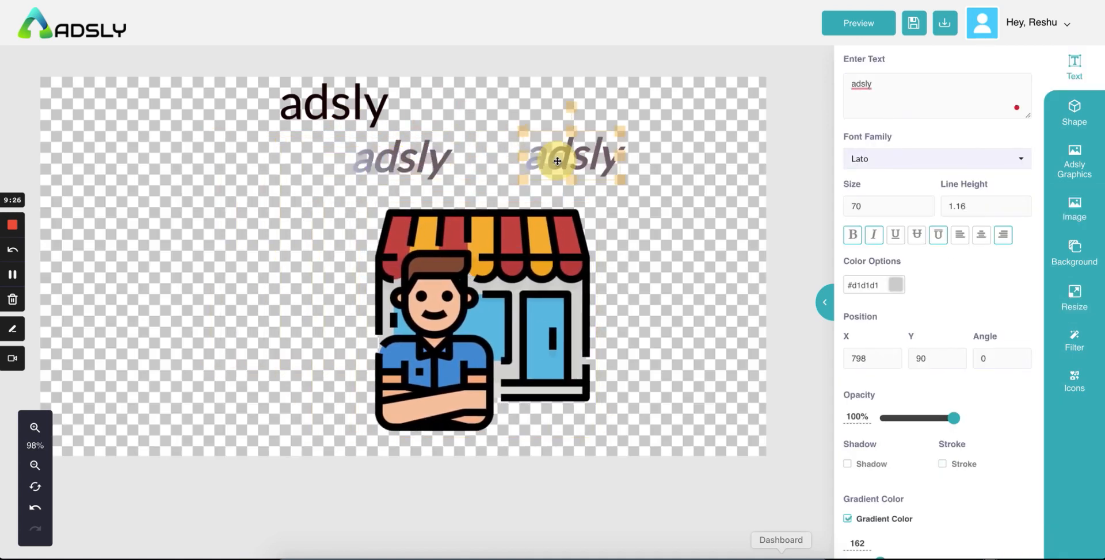
{"action": "left_click_drag", "start_coordinate": [403, 158], "coordinate": [451, 125]}
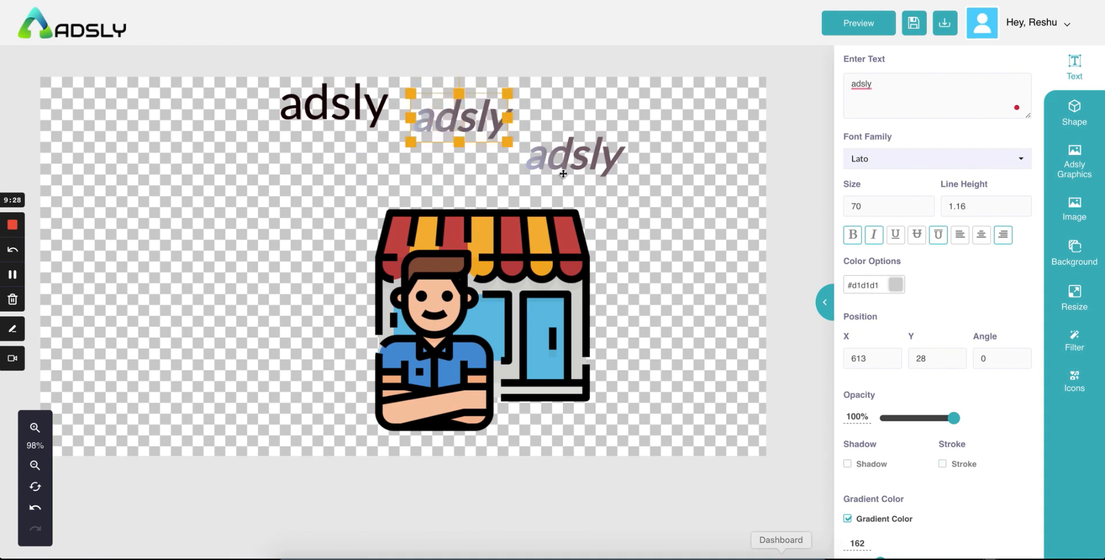
{"action": "left_click_drag", "start_coordinate": [563, 156], "coordinate": [557, 121]}
{"action": "left_click", "coordinate": [656, 202]}
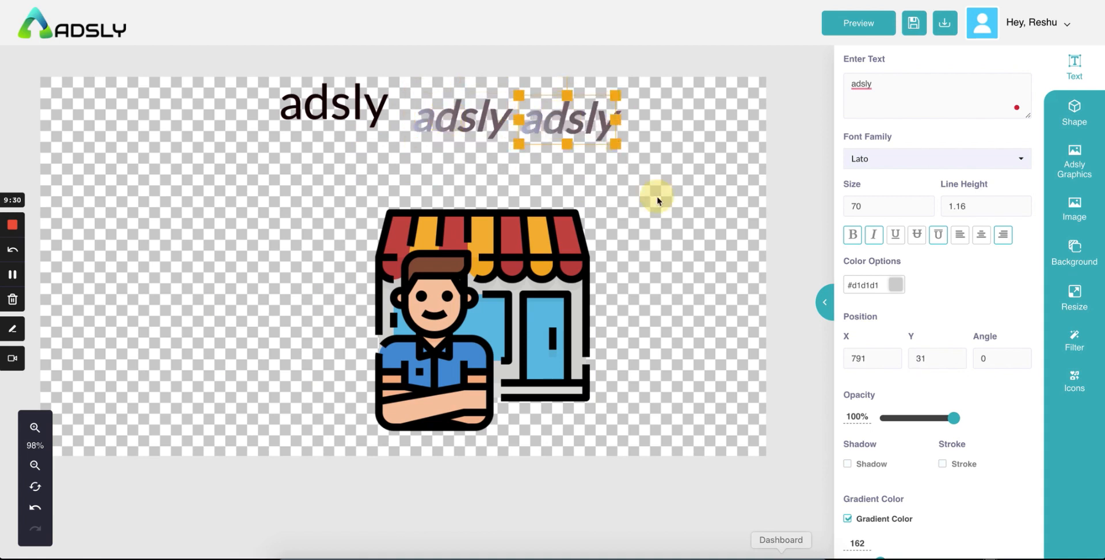
Step: Delete the middle and right gradient adsly texts, then nudge the shop graphic up and right
{"action": "left_click", "coordinate": [499, 124]}
{"action": "scroll", "coordinate": [921, 345], "scroll_direction": "down", "scroll_amount": 4}
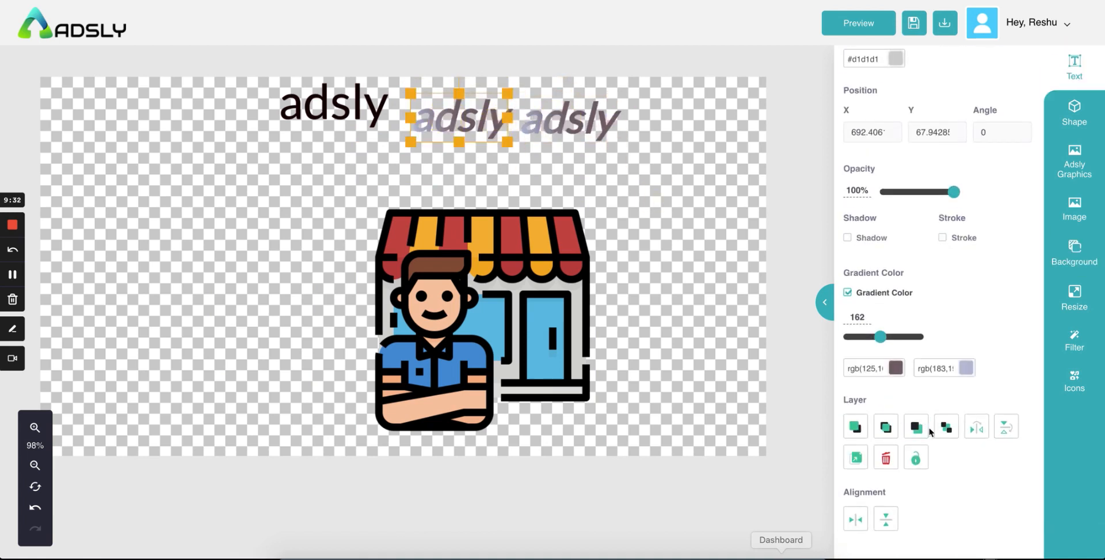
{"action": "left_click", "coordinate": [885, 460]}
{"action": "left_click", "coordinate": [595, 118]}
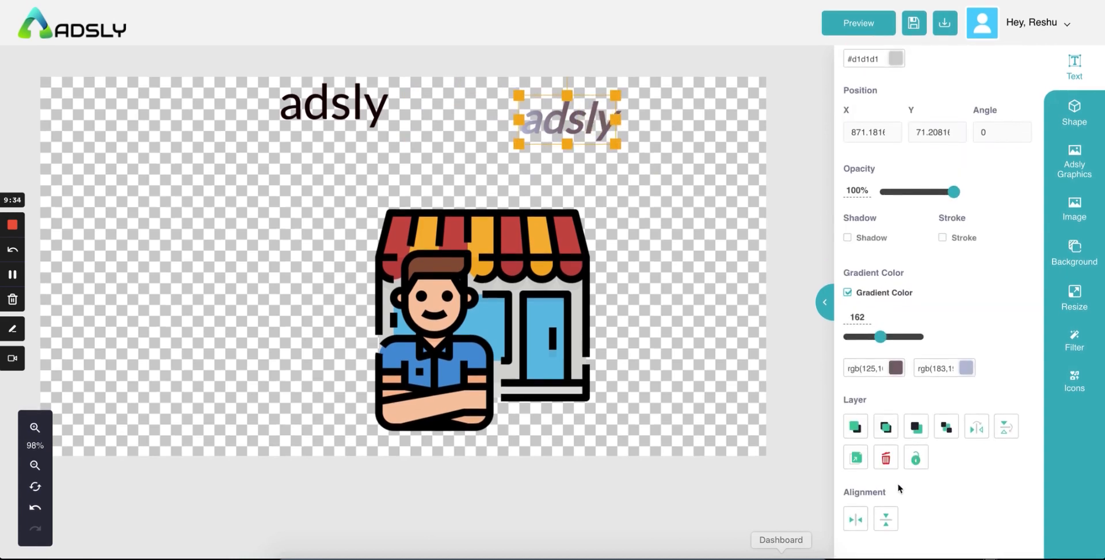
{"action": "left_click", "coordinate": [883, 457]}
{"action": "double_click", "coordinate": [327, 116]}
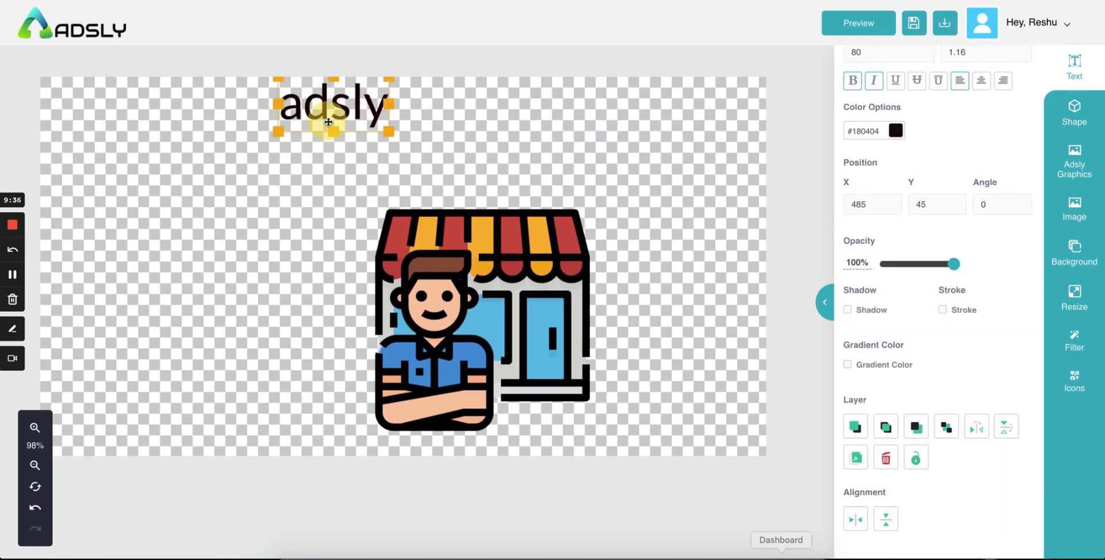
{"action": "left_click", "coordinate": [517, 144]}
{"action": "left_click_drag", "start_coordinate": [454, 278], "coordinate": [470, 241]}
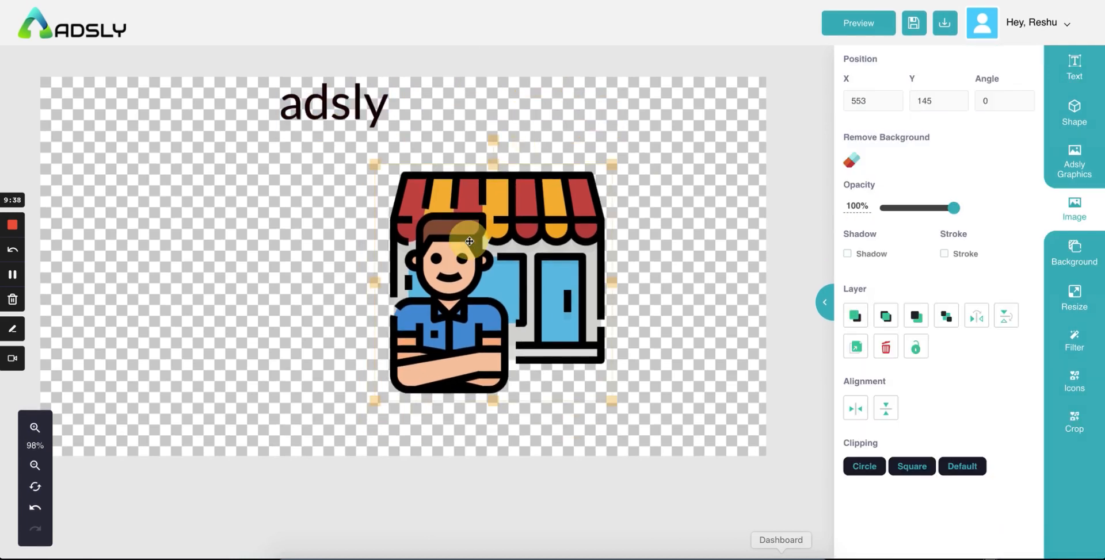
Step: Search Unsplash for 'boy' and add the smiling young man's photo to the canvas
{"action": "left_click", "coordinate": [1076, 212]}
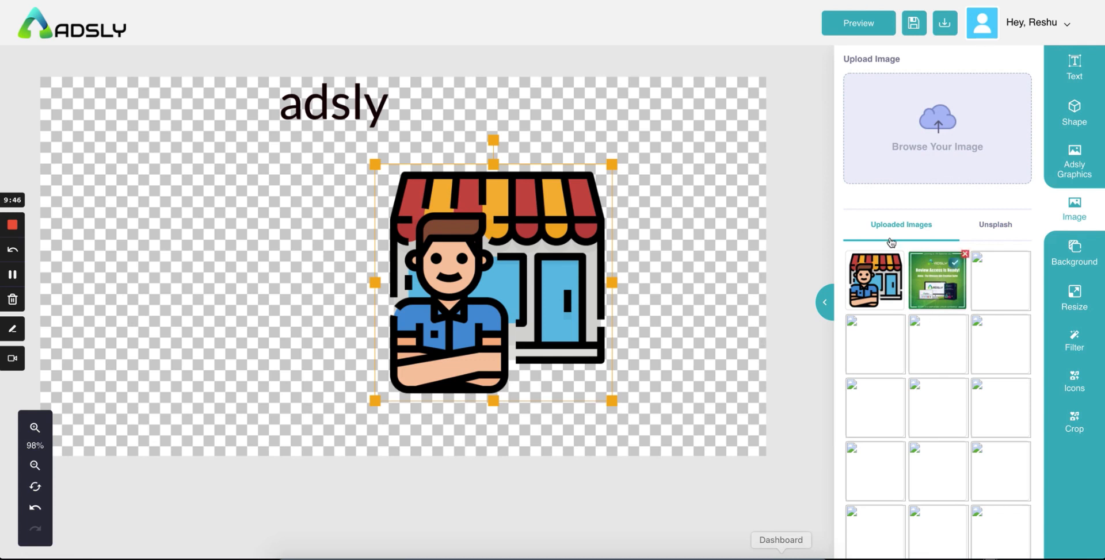
{"action": "left_click", "coordinate": [1000, 229]}
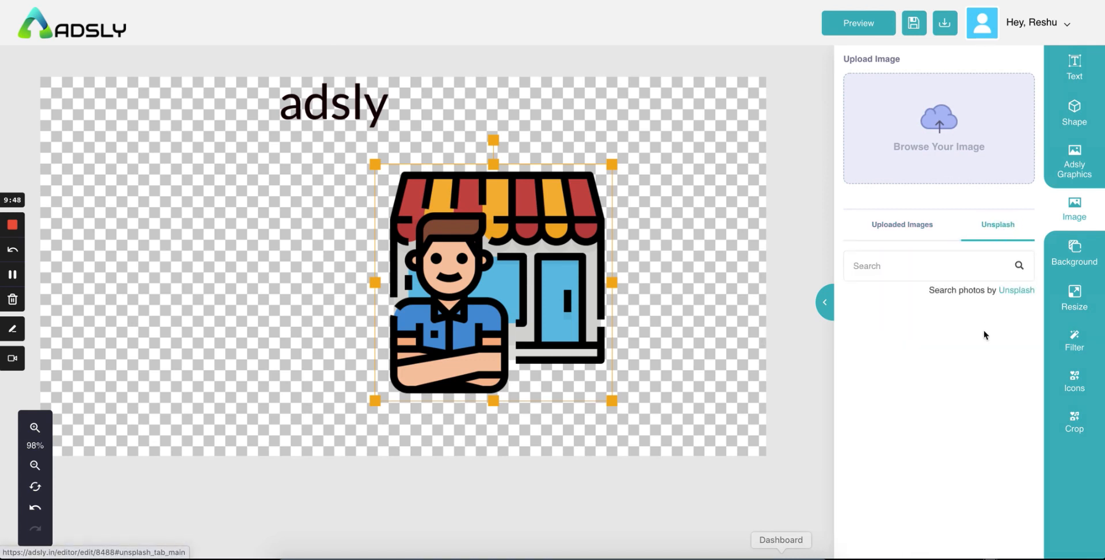
{"action": "left_click", "coordinate": [938, 268]}
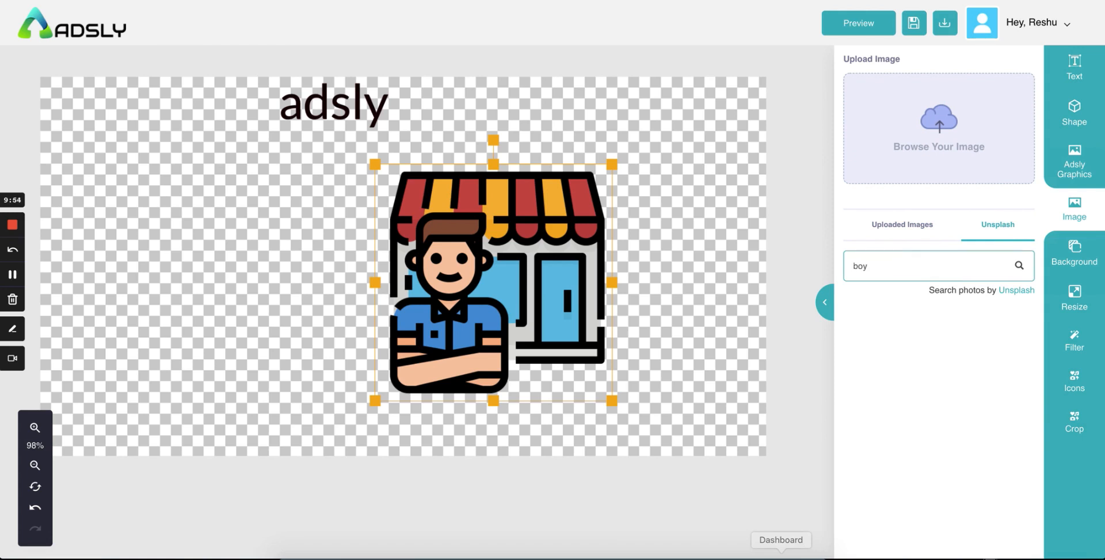
{"action": "scroll", "coordinate": [931, 417], "scroll_direction": "down", "scroll_amount": 2}
{"action": "scroll", "coordinate": [930, 421], "scroll_direction": "up", "scroll_amount": 2}
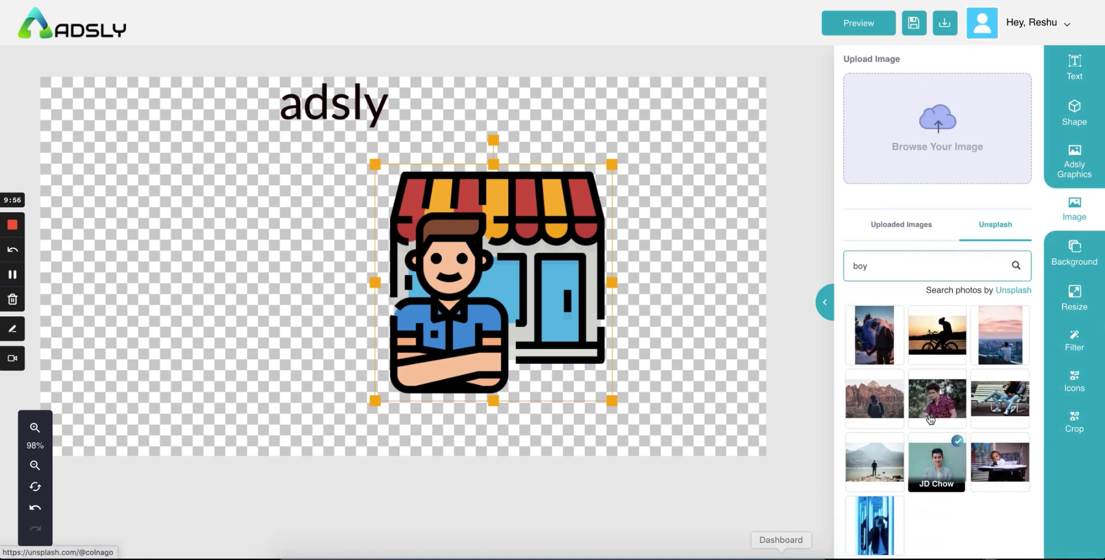
{"action": "scroll", "coordinate": [930, 420], "scroll_direction": "down", "scroll_amount": 2}
{"action": "left_click", "coordinate": [906, 517]}
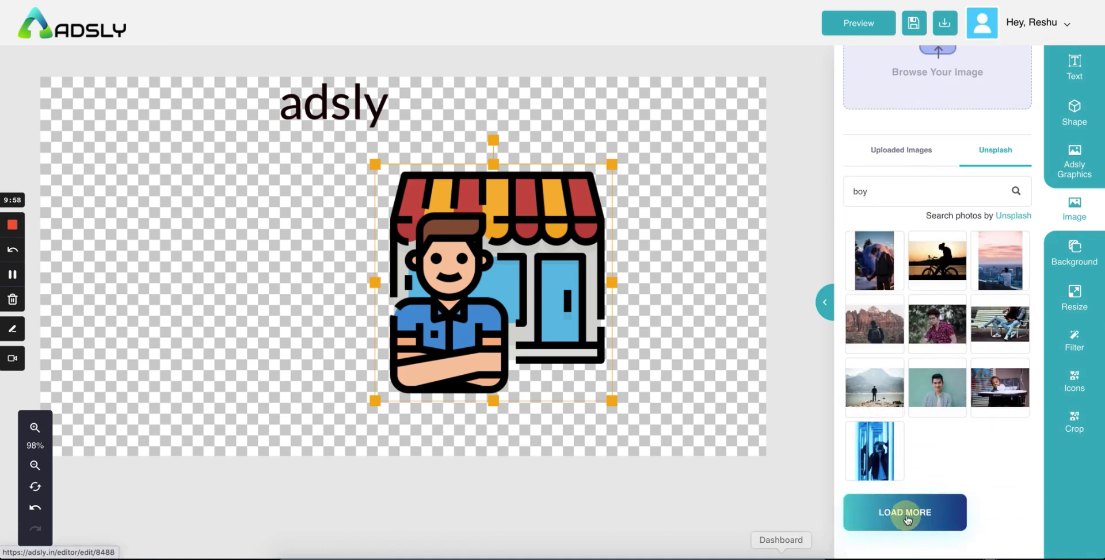
{"action": "left_click", "coordinate": [935, 396]}
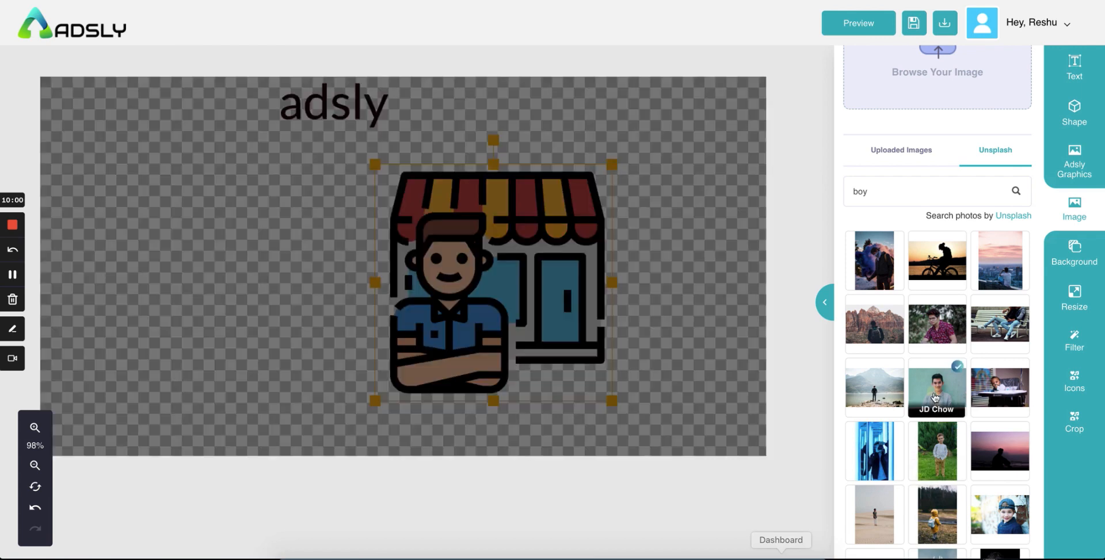
{"action": "left_click", "coordinate": [414, 305]}
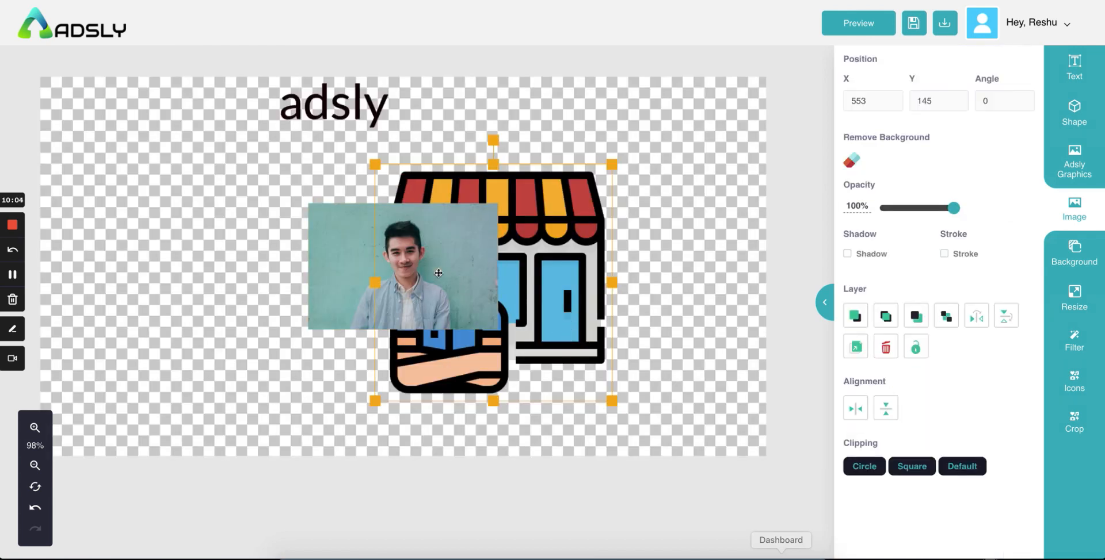
Step: Move the man's photo to the left and the shop-owner graphic up and to the right
{"action": "left_click_drag", "start_coordinate": [438, 273], "coordinate": [258, 261]}
{"action": "left_click", "coordinate": [487, 268]}
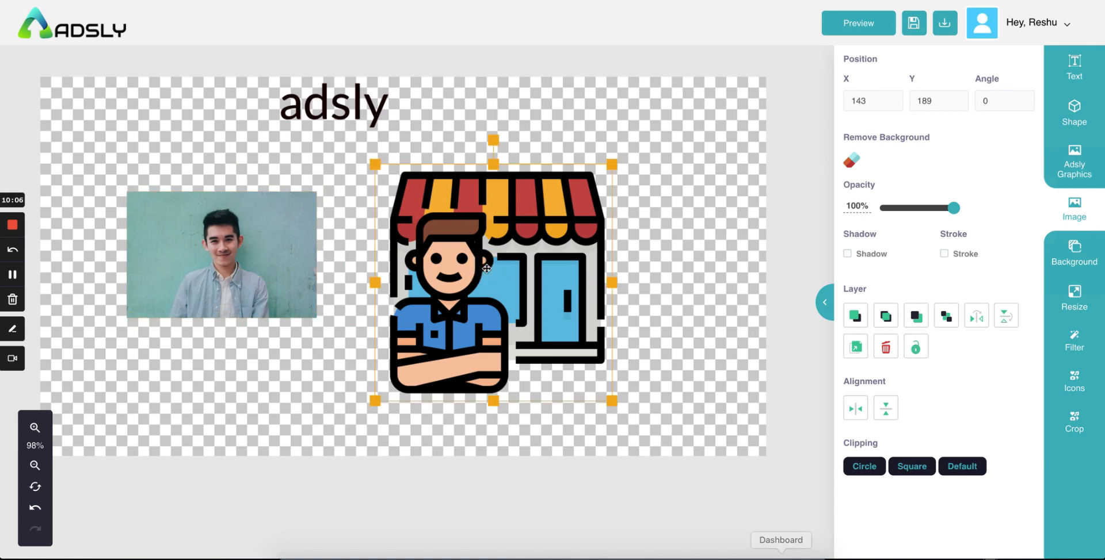
{"action": "left_click", "coordinate": [290, 278]}
{"action": "left_click", "coordinate": [515, 263]}
{"action": "left_click_drag", "start_coordinate": [513, 308], "coordinate": [582, 278]}
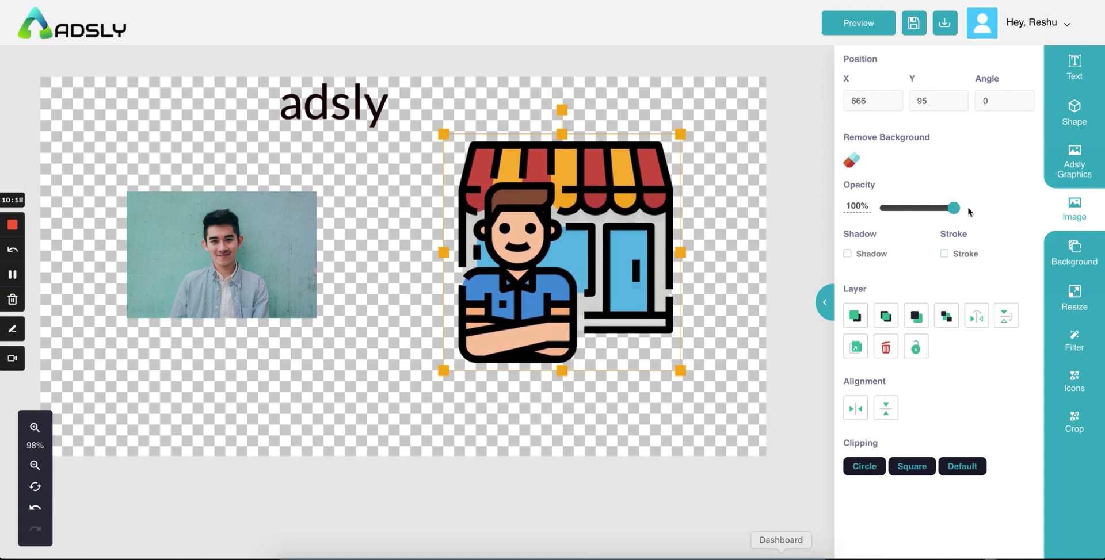
Step: Try opacity, shadow and outline on the shop graphic, leaving it with no shadow or outline
{"action": "left_click_drag", "start_coordinate": [941, 214], "coordinate": [980, 213]}
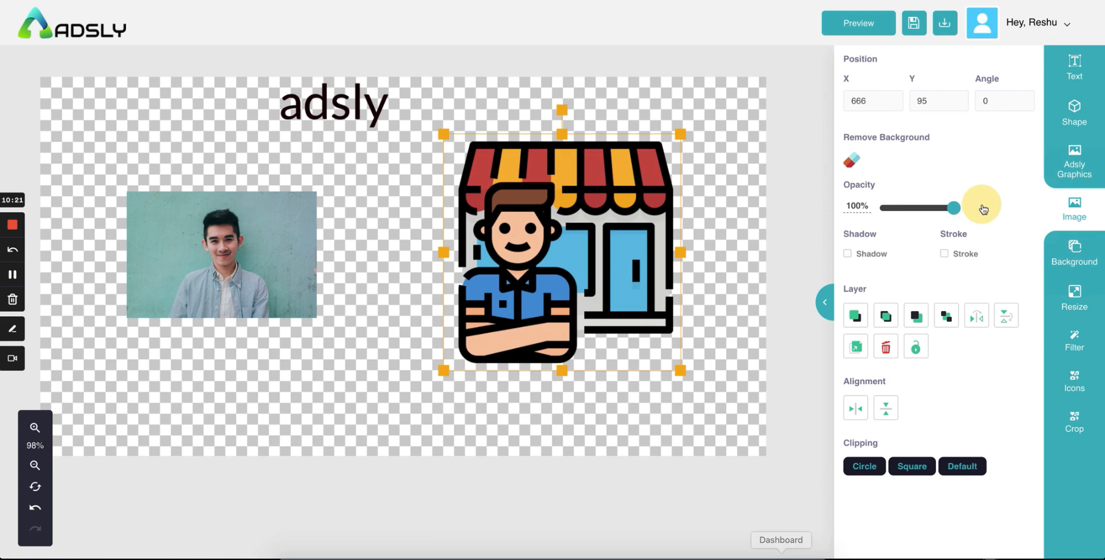
{"action": "left_click", "coordinate": [851, 255]}
{"action": "left_click", "coordinate": [851, 255]}
{"action": "left_click", "coordinate": [852, 255]}
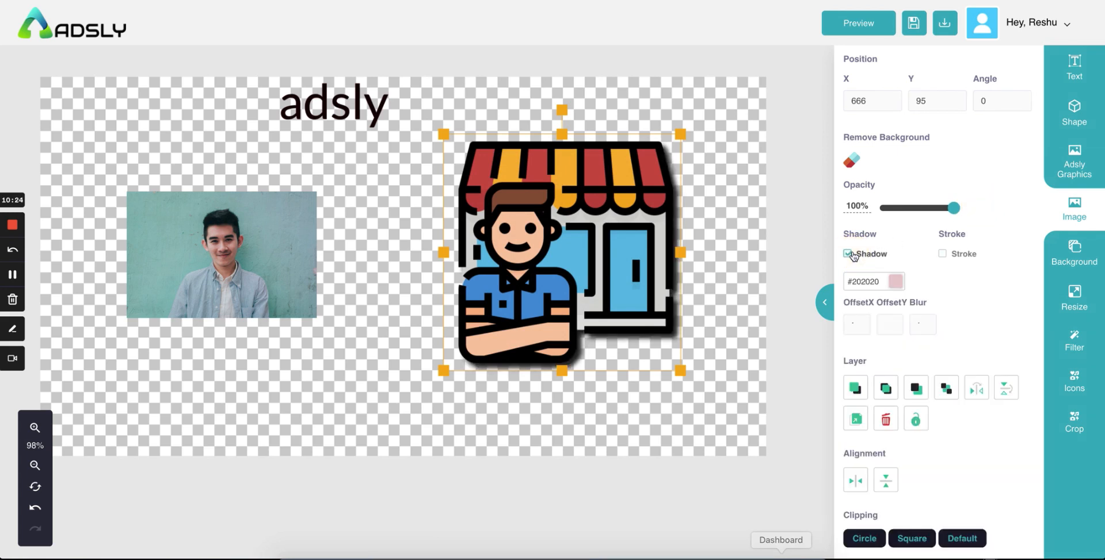
{"action": "left_click", "coordinate": [848, 253]}
{"action": "left_click", "coordinate": [943, 254]}
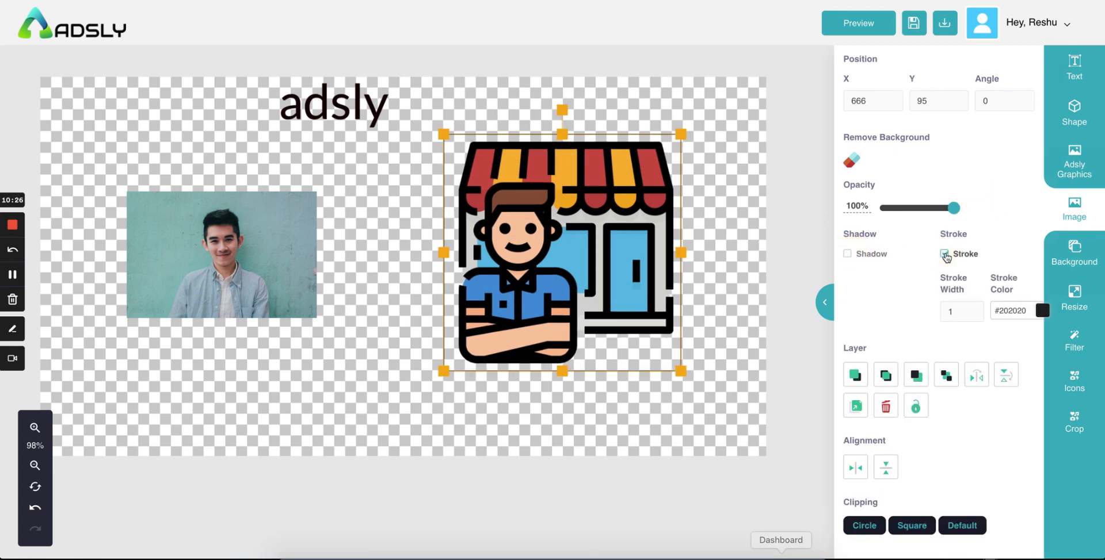
{"action": "left_click", "coordinate": [945, 254]}
{"action": "left_click", "coordinate": [944, 254]}
{"action": "left_click", "coordinate": [697, 278]}
{"action": "left_click", "coordinate": [613, 279]}
{"action": "left_click", "coordinate": [944, 254]}
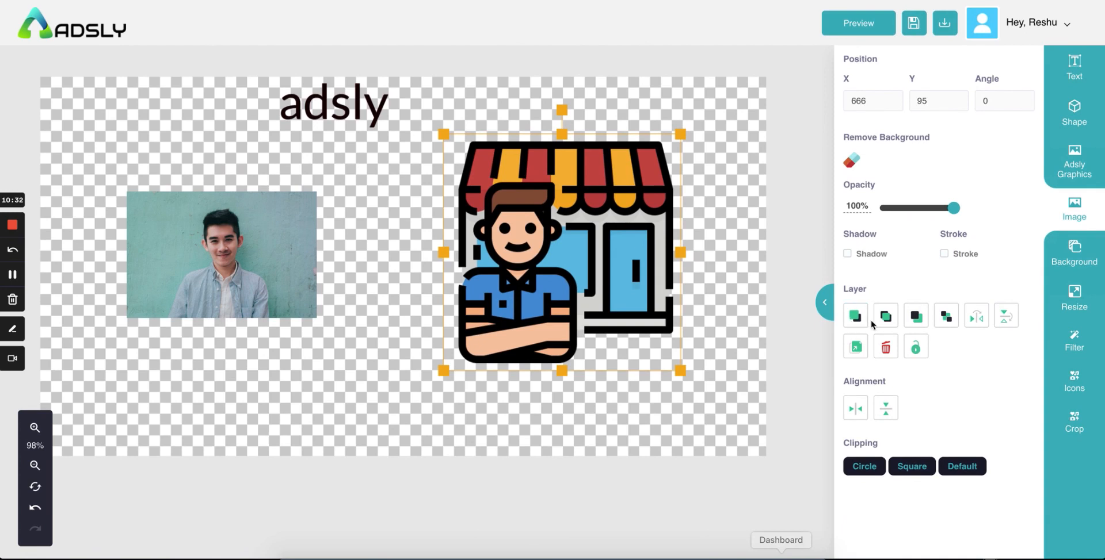
Step: Move the man's photo down-right over the shop graphic and enlarge it toward the lower left
{"action": "left_click", "coordinate": [309, 267]}
{"action": "left_click_drag", "start_coordinate": [309, 267], "coordinate": [510, 342]}
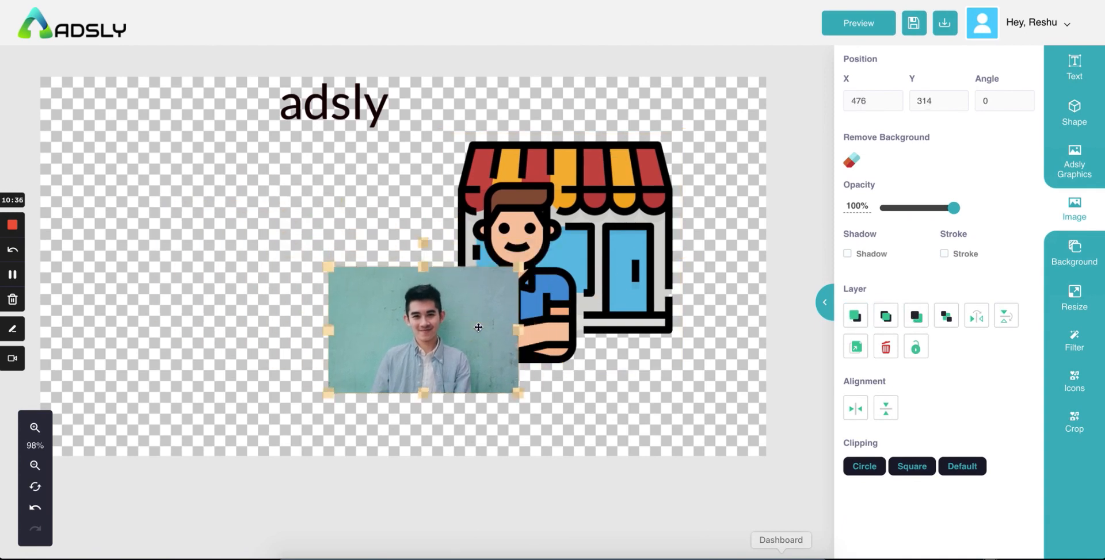
{"action": "left_click", "coordinate": [552, 233]}
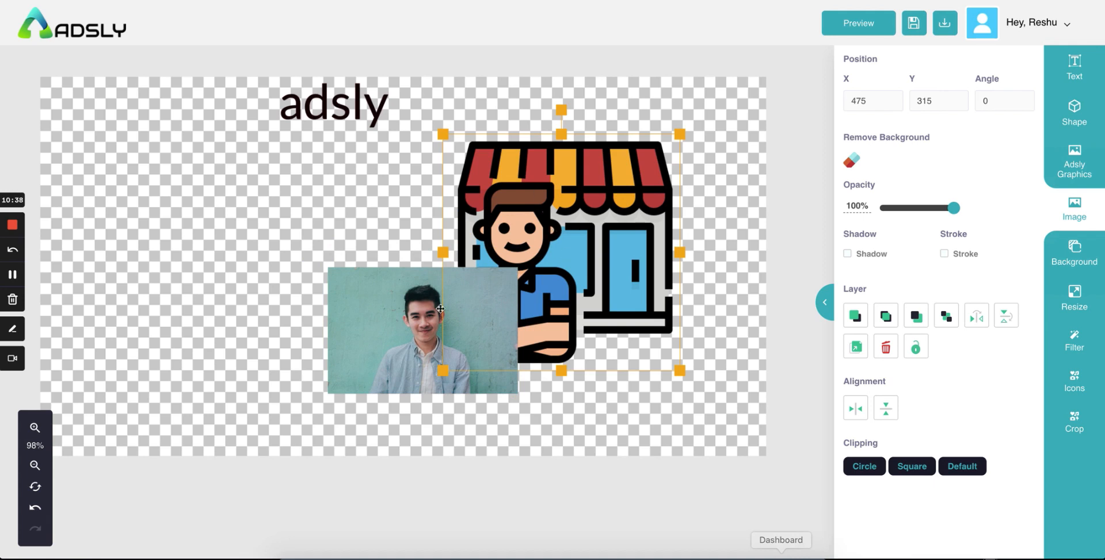
{"action": "left_click", "coordinate": [367, 364]}
{"action": "left_click_drag", "start_coordinate": [328, 396], "coordinate": [278, 427]}
Step: Nudge the shop graphic to X 653, Y 87, layered in front of the man's photo
{"action": "left_click", "coordinate": [540, 191]}
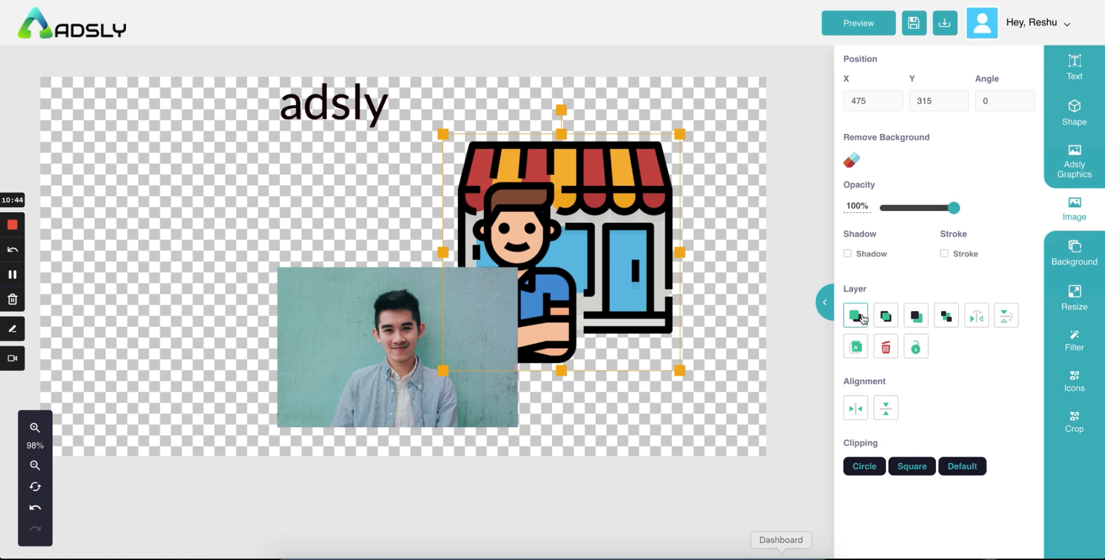
{"action": "left_click", "coordinate": [885, 323]}
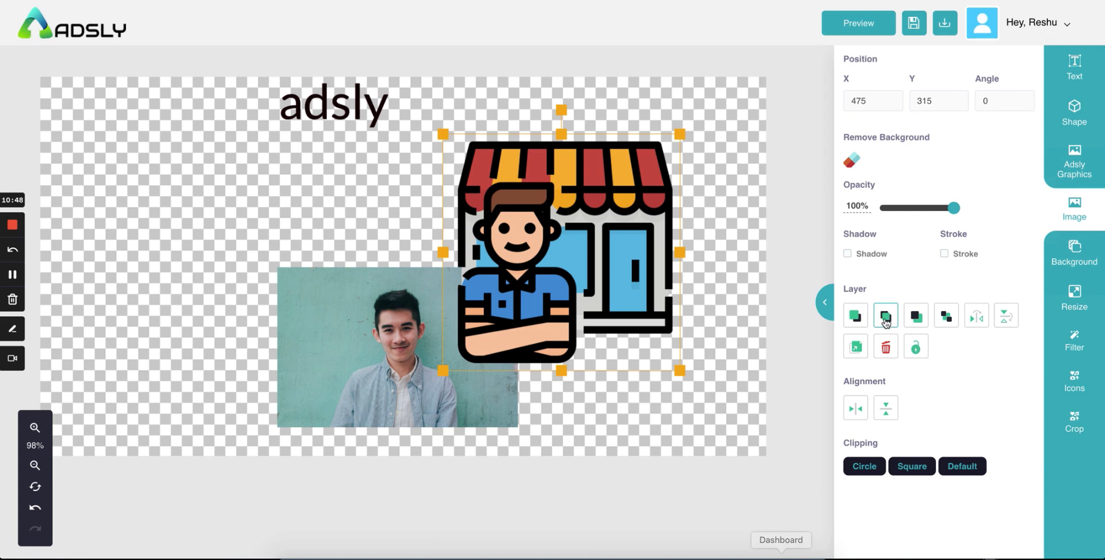
{"action": "mouse_move", "coordinate": [558, 259]}
{"action": "left_mouse_down"}
{"action": "mouse_move", "coordinate": [579, 257]}
{"action": "mouse_move", "coordinate": [546, 259]}
{"action": "left_mouse_up"}
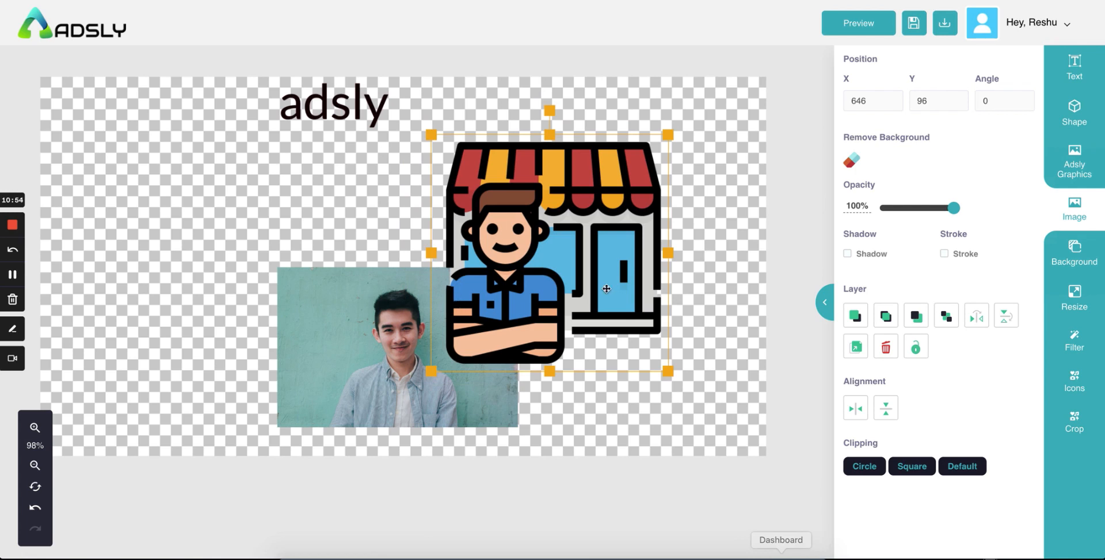
{"action": "left_click", "coordinate": [912, 318]}
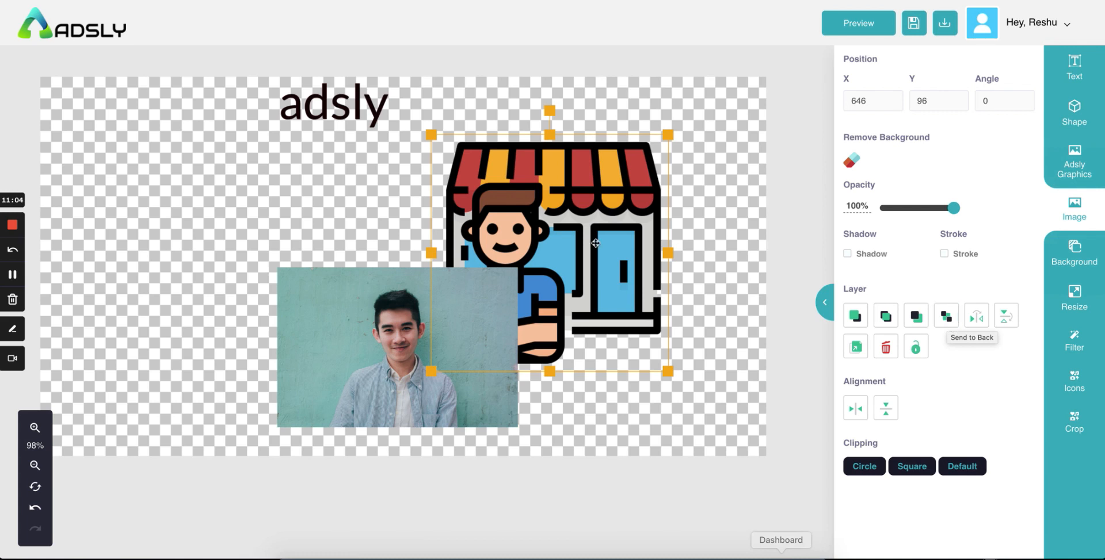
{"action": "left_click_drag", "start_coordinate": [595, 243], "coordinate": [599, 237]}
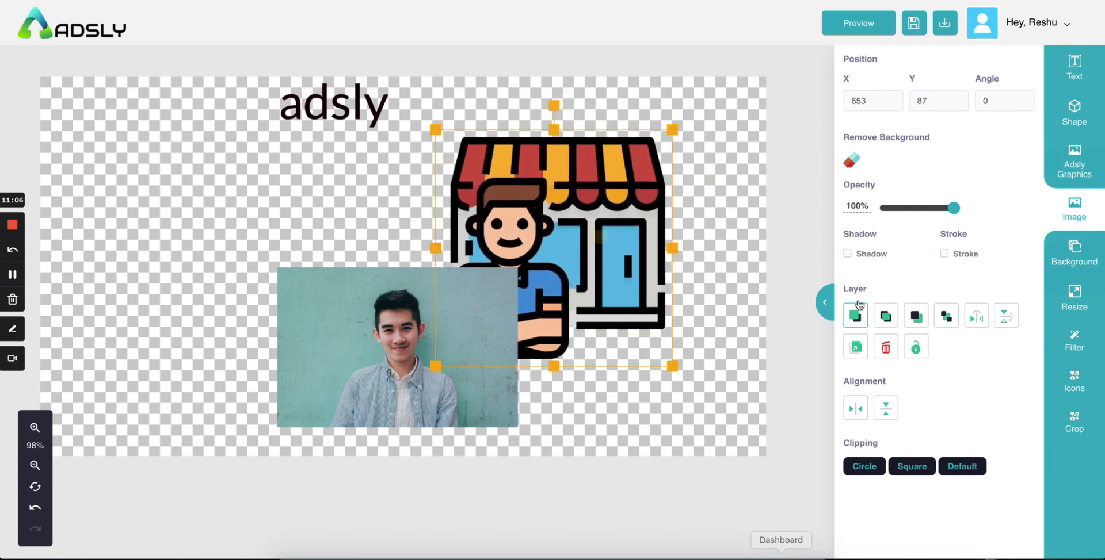
{"action": "left_click", "coordinate": [885, 316]}
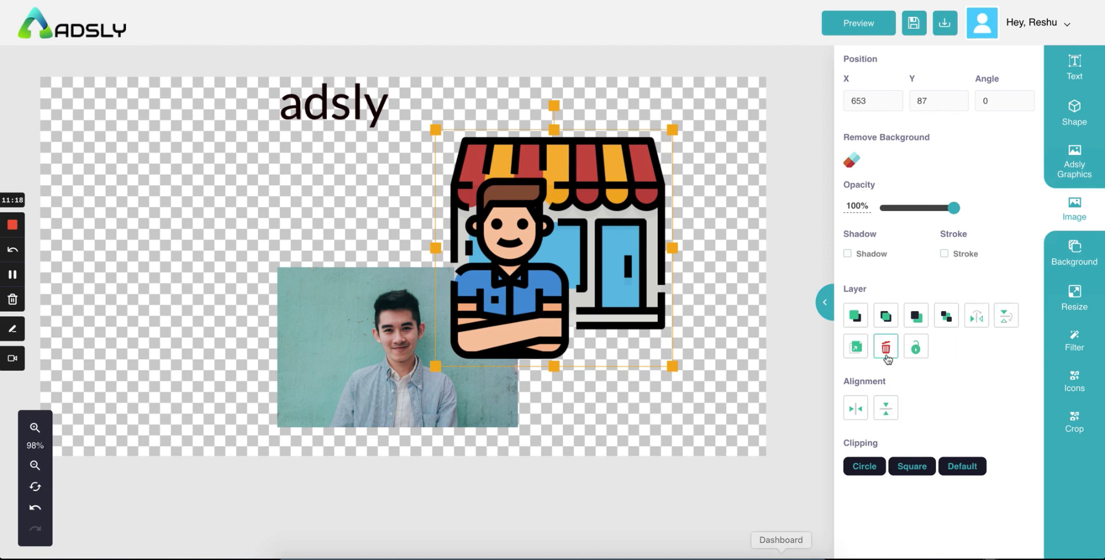
Step: Duplicate the shop graphic, move the copy left, then delete the copy
{"action": "left_click", "coordinate": [849, 350]}
{"action": "left_click_drag", "start_coordinate": [596, 226], "coordinate": [248, 213]}
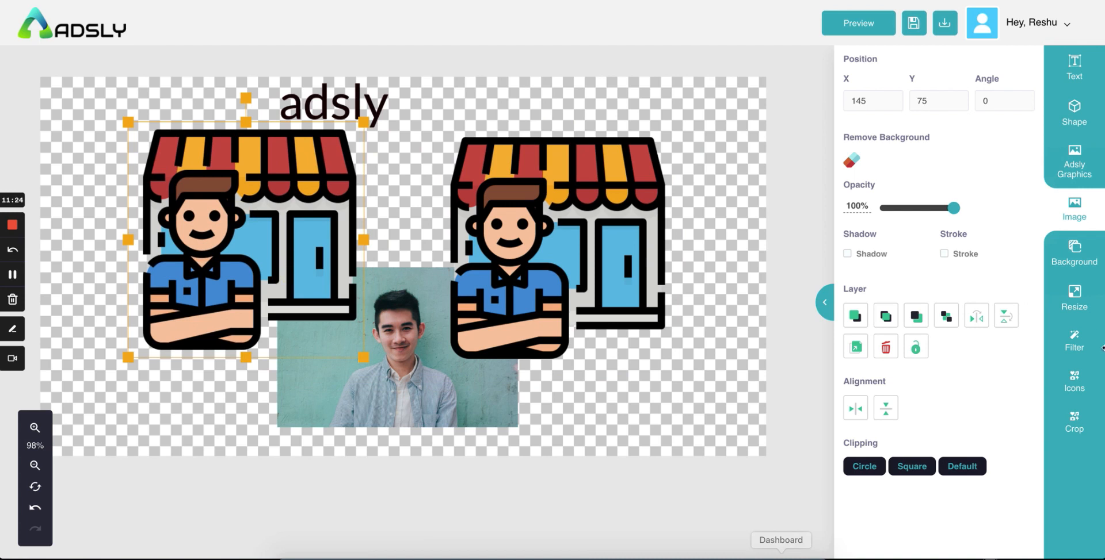
{"action": "left_click", "coordinate": [886, 346]}
{"action": "left_click", "coordinate": [511, 285]}
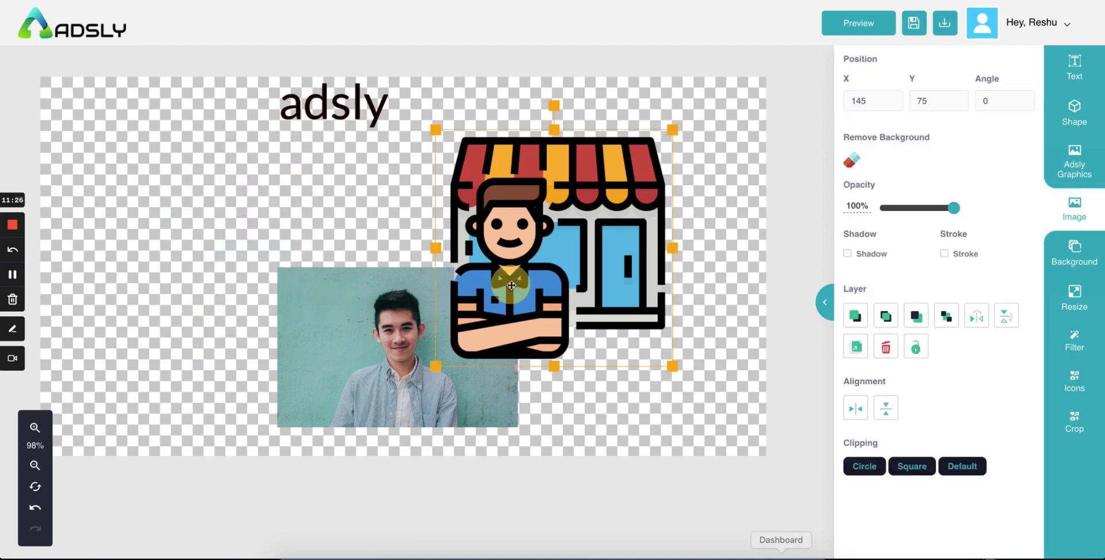
Step: Move the man's photo to the upper left and start removing its background
{"action": "left_click", "coordinate": [408, 355]}
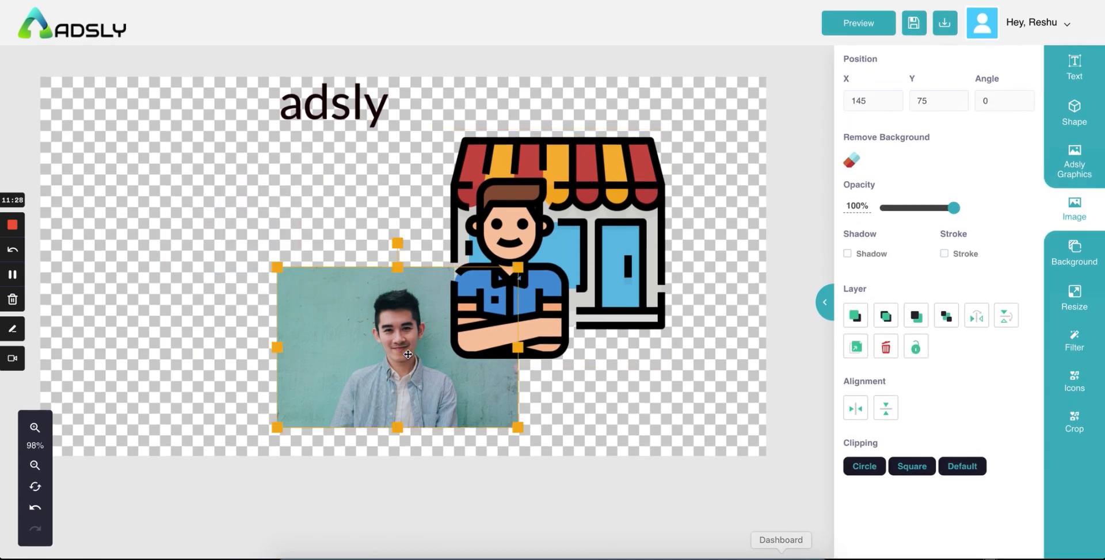
{"action": "left_click_drag", "start_coordinate": [408, 354], "coordinate": [277, 260]}
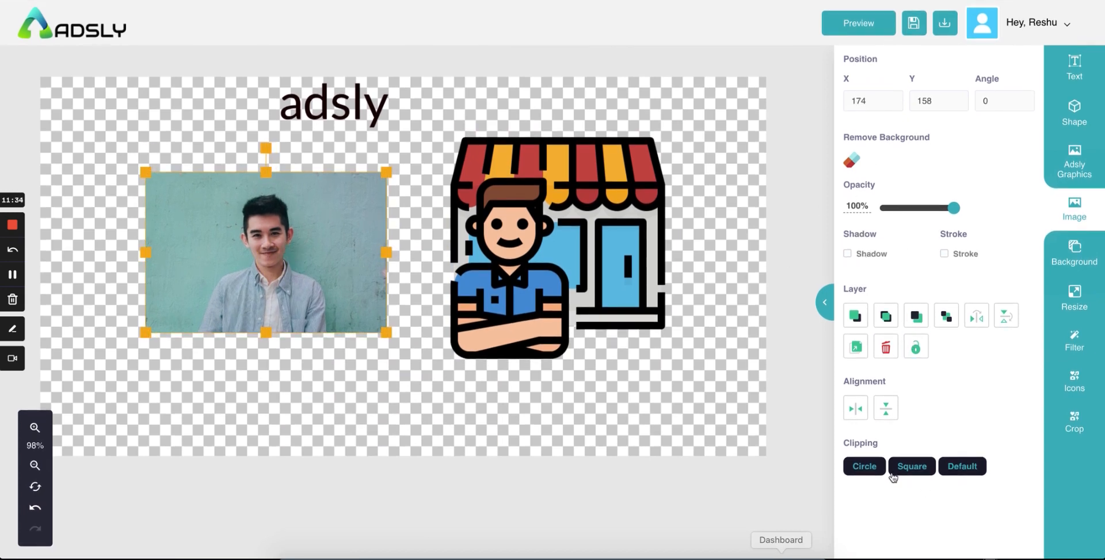
{"action": "left_click_drag", "start_coordinate": [377, 328], "coordinate": [354, 307]}
{"action": "left_click", "coordinate": [851, 164]}
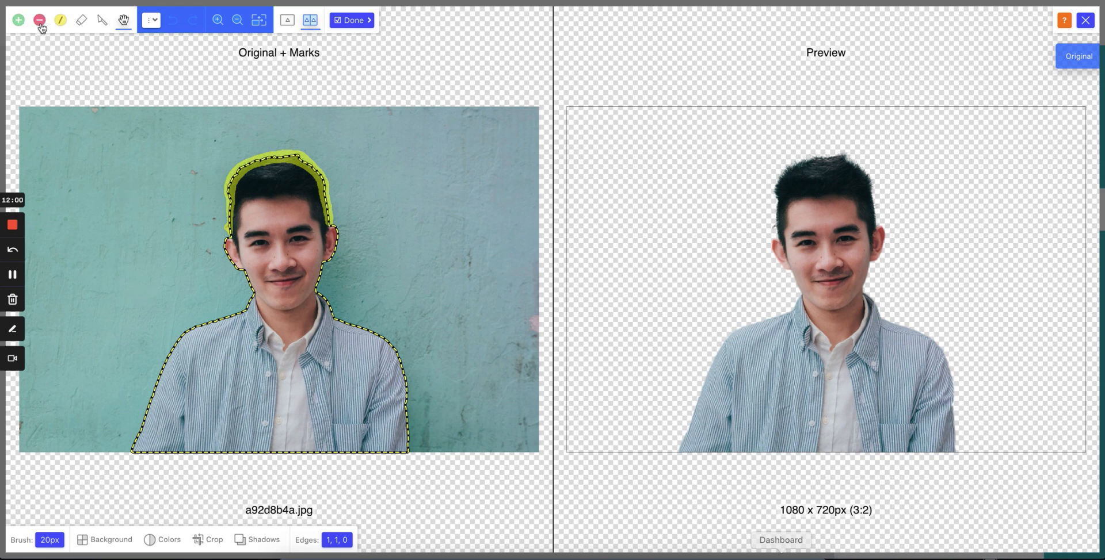
Step: Paint keep marks on the wall and a remove mark on the shirt, then undo all three marks
{"action": "left_click", "coordinate": [18, 20]}
{"action": "left_click_drag", "start_coordinate": [97, 221], "coordinate": [160, 138]}
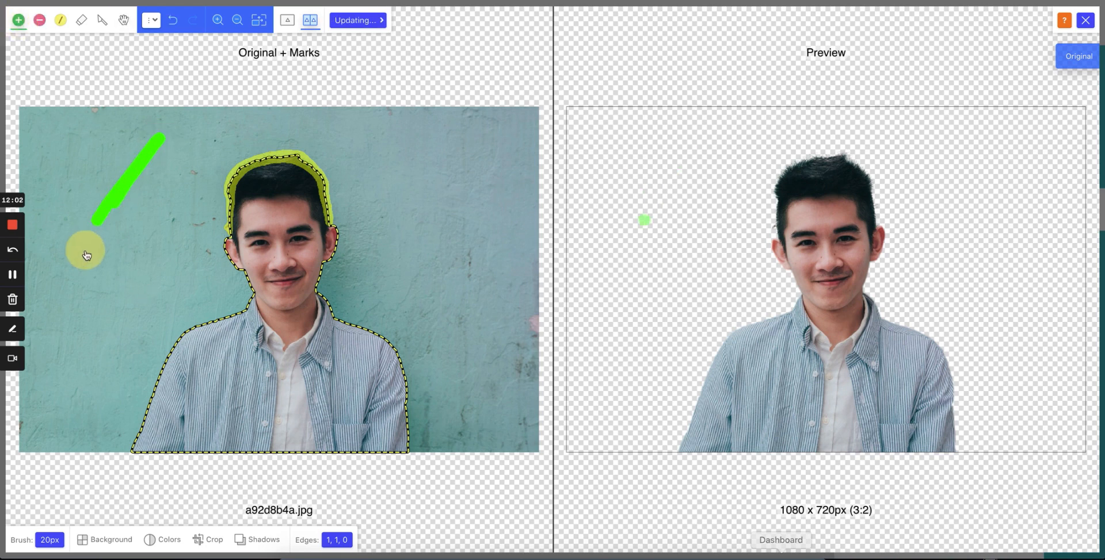
{"action": "mouse_move", "coordinate": [141, 196]}
{"action": "left_mouse_down"}
{"action": "mouse_move", "coordinate": [104, 234]}
{"action": "mouse_move", "coordinate": [57, 371]}
{"action": "left_mouse_up"}
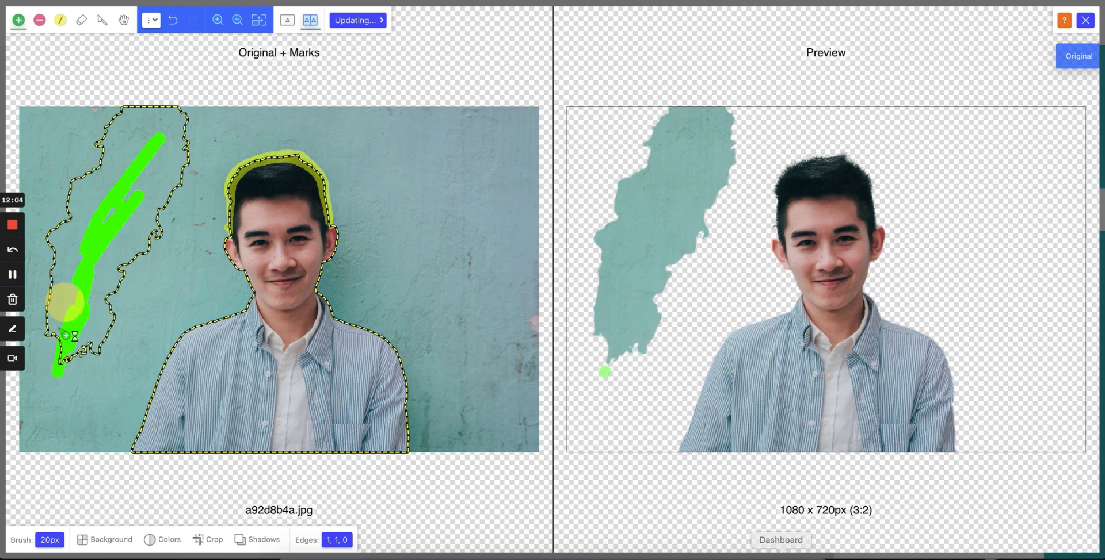
{"action": "mouse_move", "coordinate": [66, 336]}
{"action": "left_mouse_down"}
{"action": "mouse_move", "coordinate": [55, 308]}
{"action": "mouse_move", "coordinate": [55, 357]}
{"action": "left_mouse_up"}
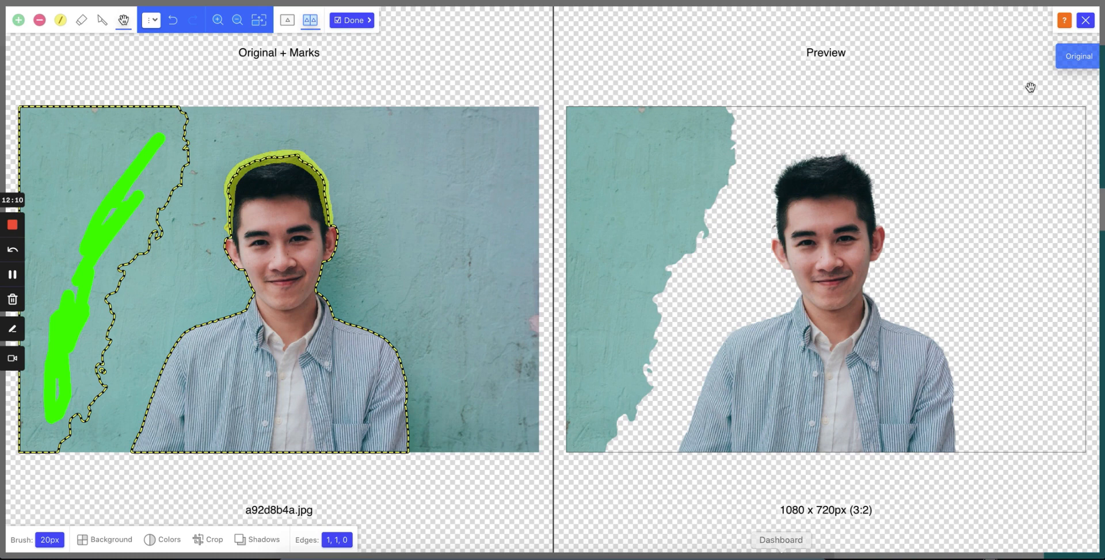
{"action": "left_click", "coordinate": [39, 25]}
{"action": "mouse_move", "coordinate": [394, 364]}
{"action": "left_mouse_down"}
{"action": "mouse_move", "coordinate": [312, 402]}
{"action": "mouse_move", "coordinate": [334, 423]}
{"action": "left_mouse_up"}
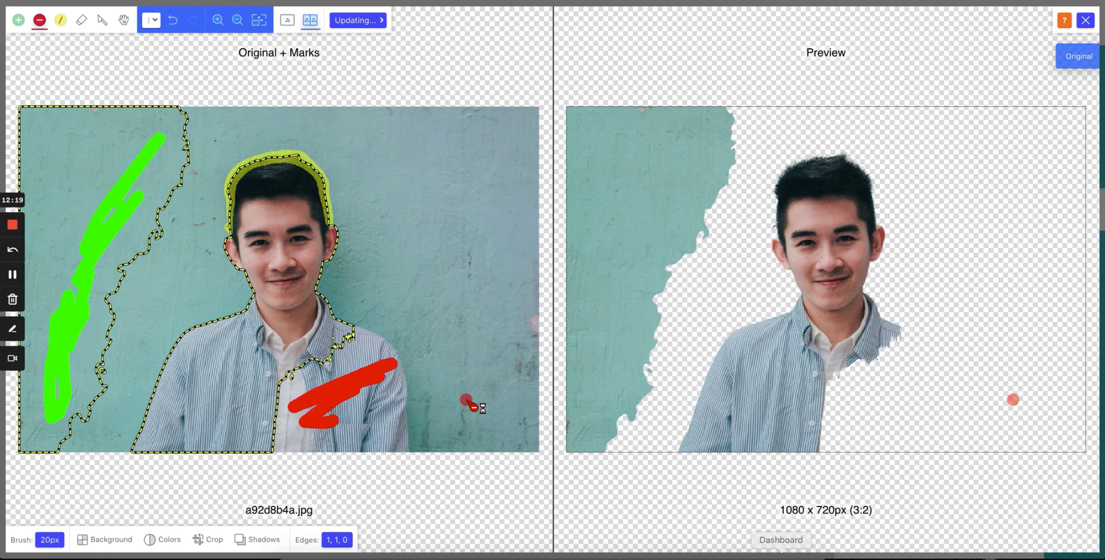
{"action": "left_click", "coordinate": [174, 22]}
{"action": "left_click", "coordinate": [174, 23]}
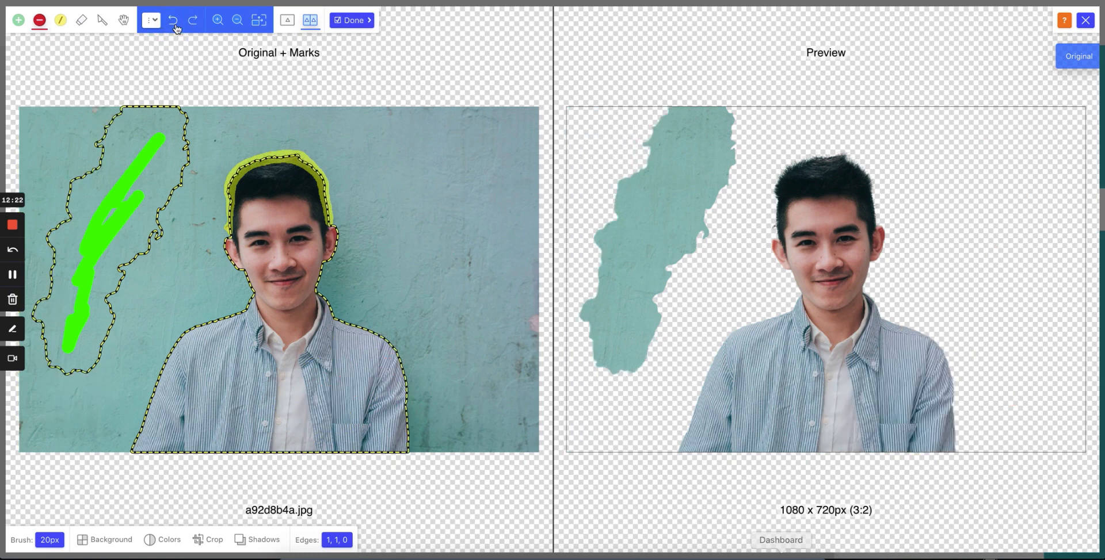
{"action": "left_click", "coordinate": [175, 25]}
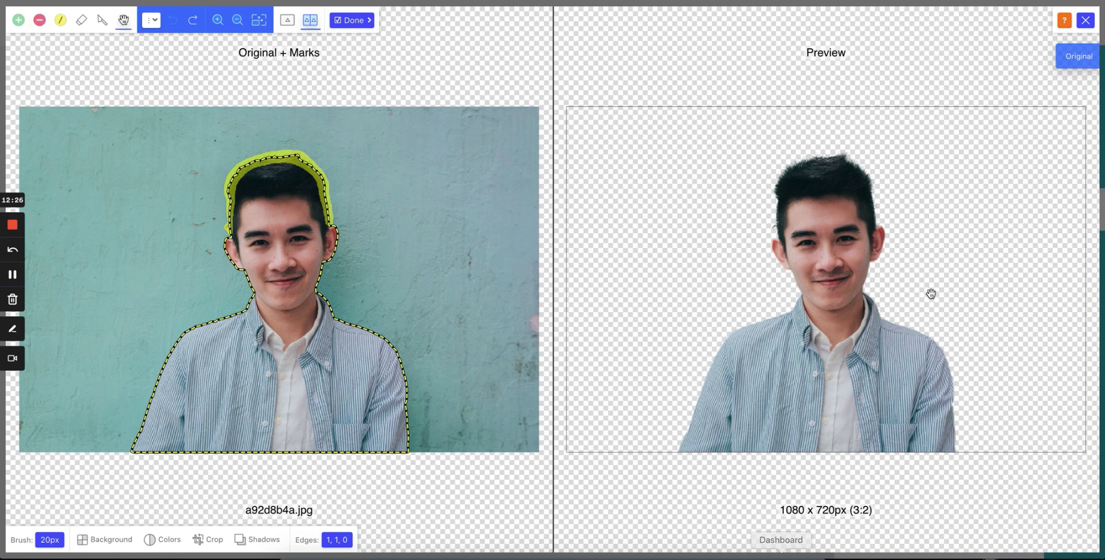
Step: Set the eraser brush size to 17px and generate the cut-out result
{"action": "left_click", "coordinate": [50, 541]}
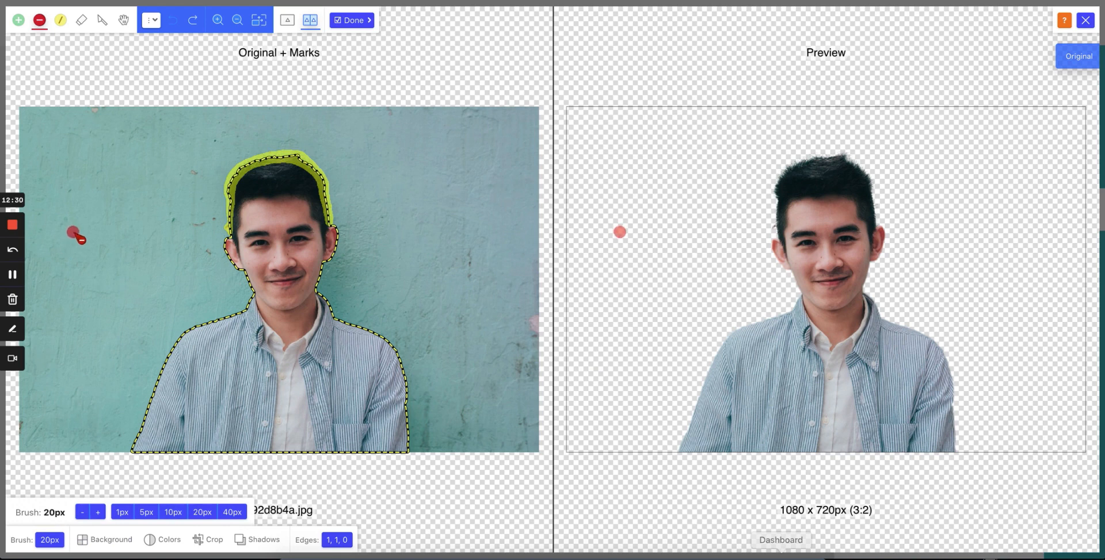
{"action": "left_click", "coordinate": [232, 512]}
{"action": "left_click", "coordinate": [164, 508]}
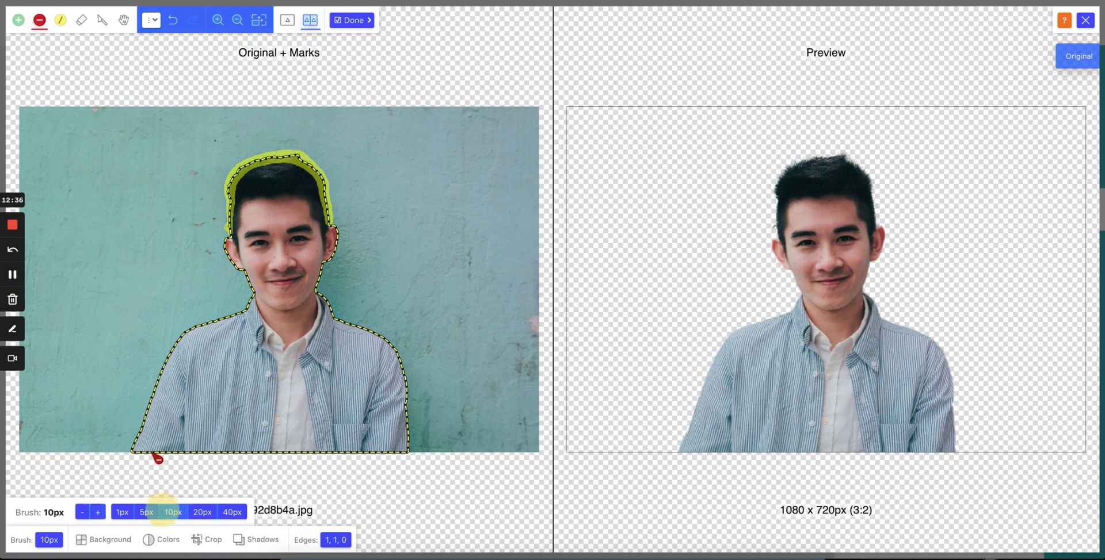
{"action": "left_click", "coordinate": [138, 513]}
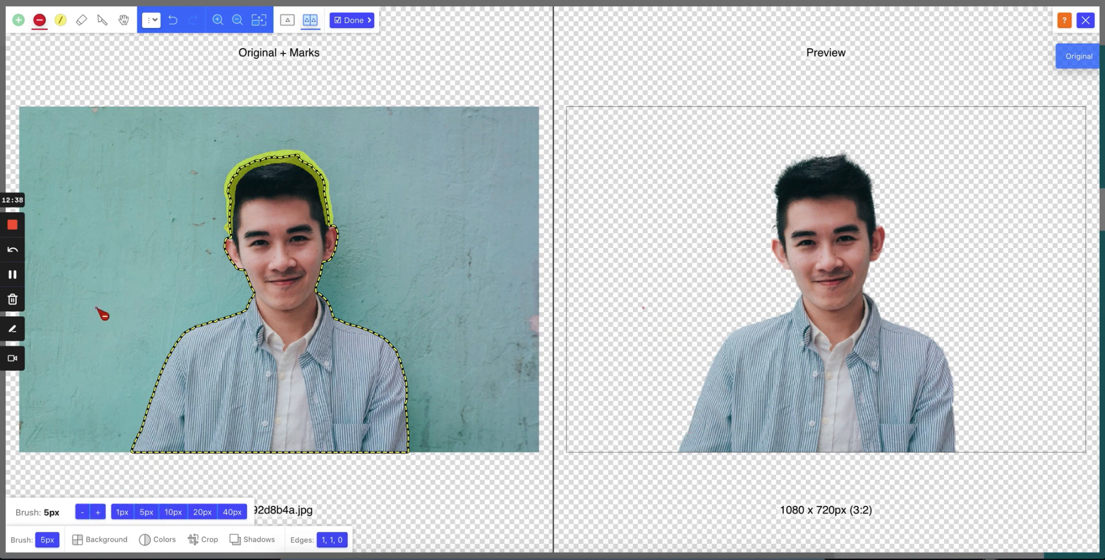
{"action": "left_click", "coordinate": [122, 513]}
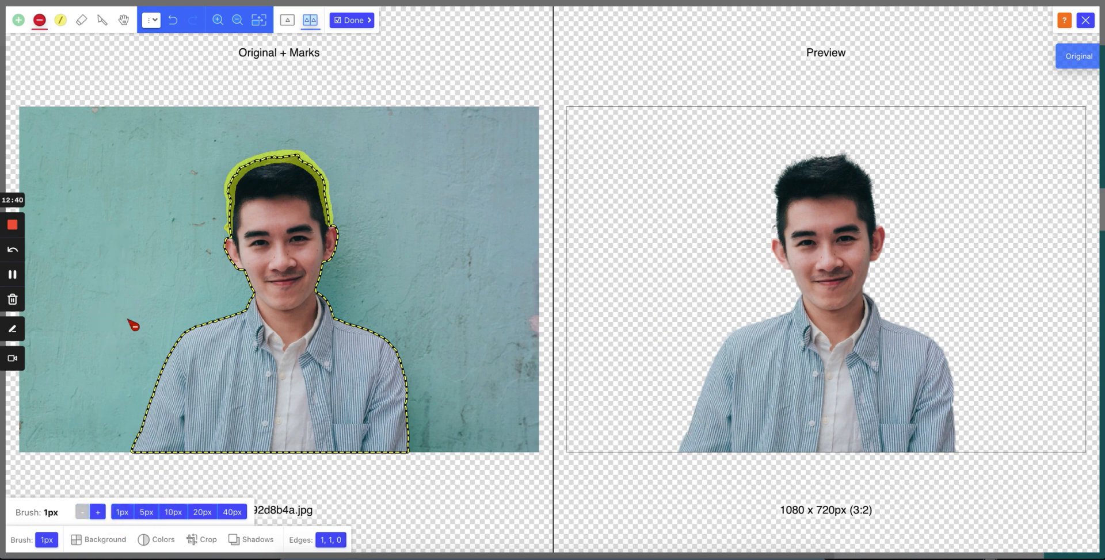
{"action": "left_click", "coordinate": [145, 513]}
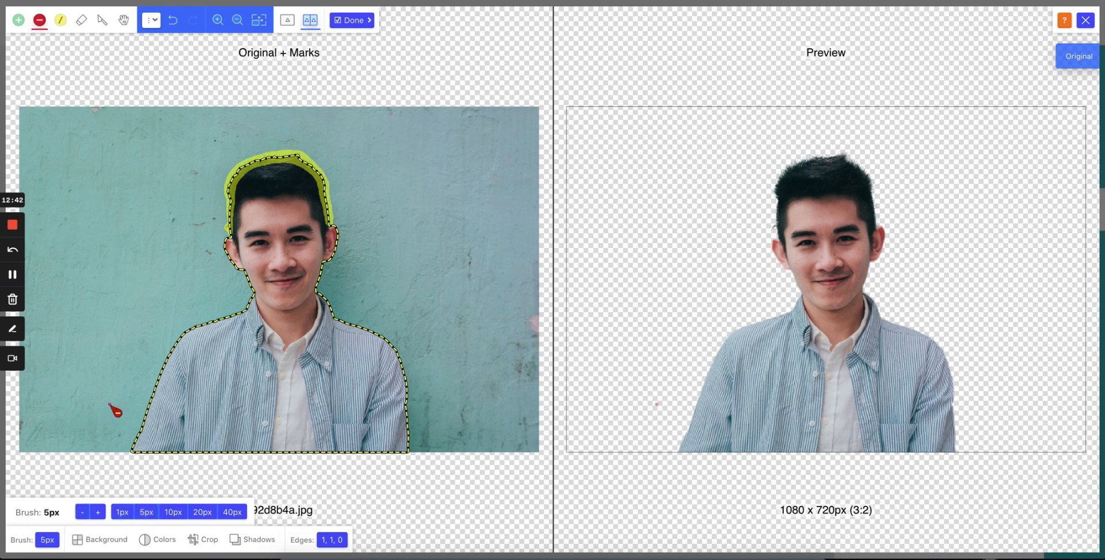
{"action": "left_click", "coordinate": [98, 512]}
{"action": "left_click", "coordinate": [98, 513]}
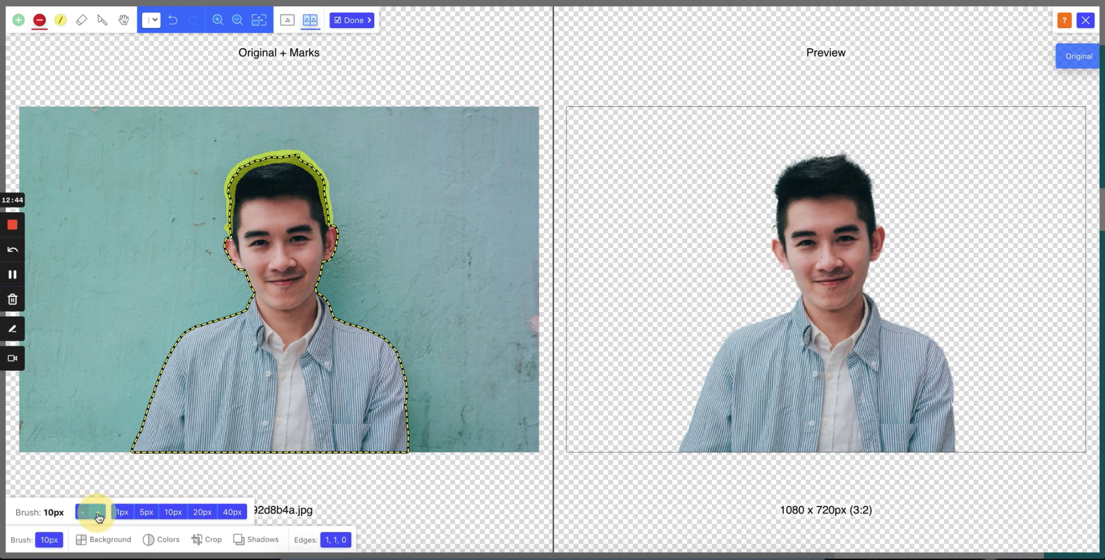
{"action": "left_click", "coordinate": [98, 512]}
{"action": "left_click", "coordinate": [98, 513]}
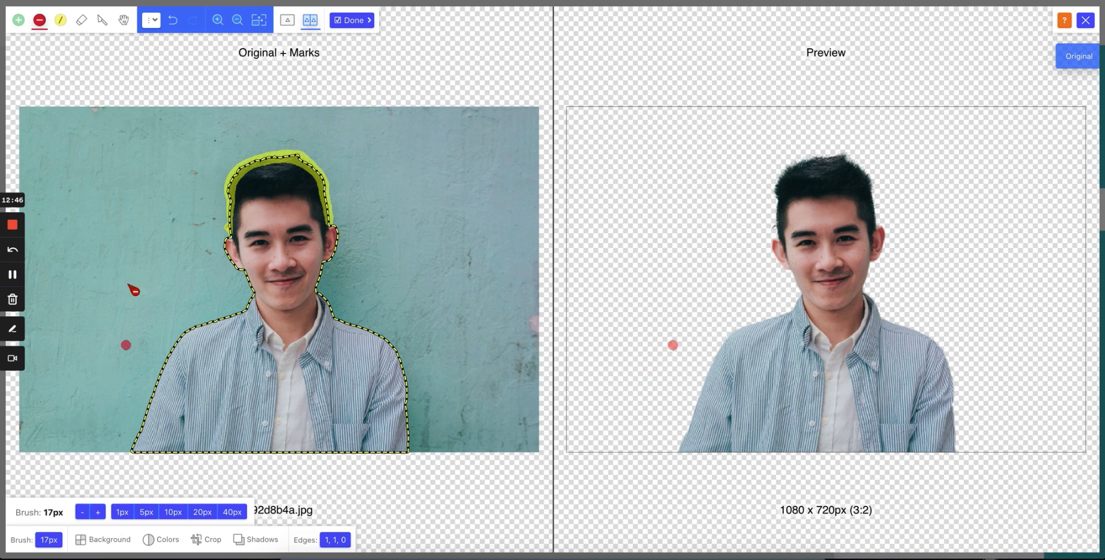
{"action": "left_click", "coordinate": [352, 20]}
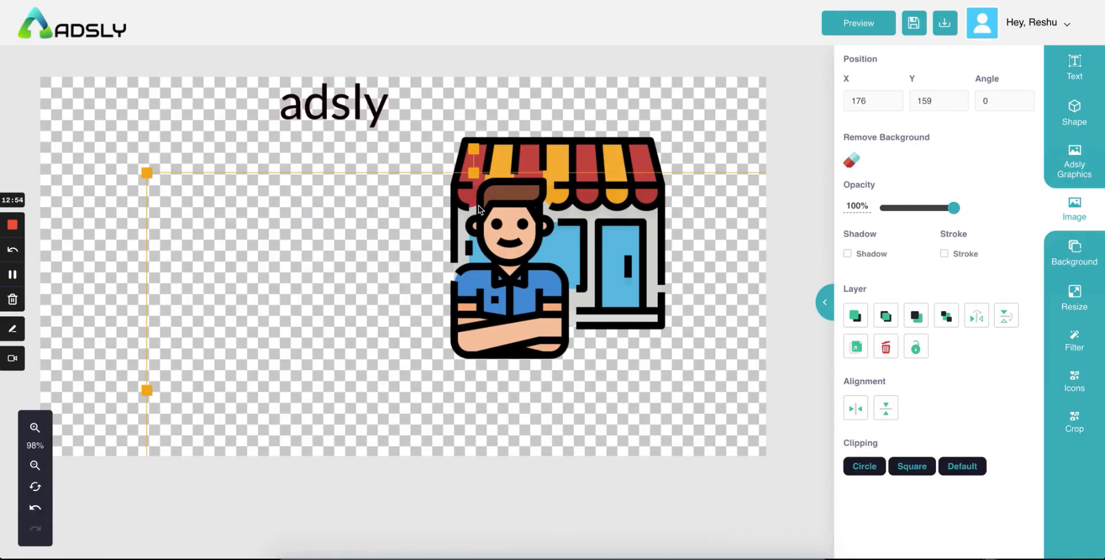
Step: Move and resize the cut-out man so it sits left of the shop graphic at X 48, Y 51
{"action": "left_click_drag", "start_coordinate": [466, 400], "coordinate": [291, 289]}
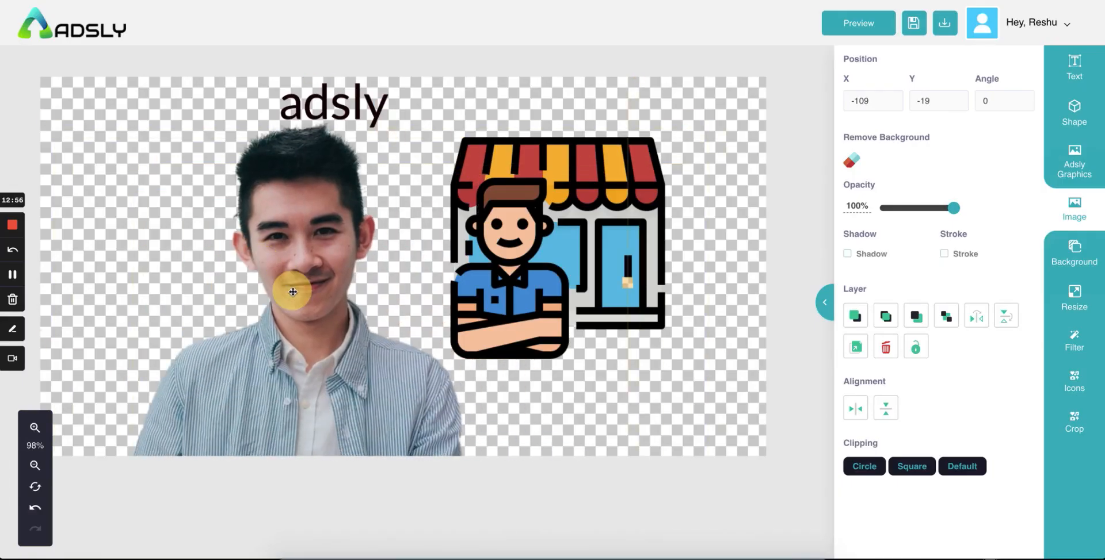
{"action": "left_click_drag", "start_coordinate": [305, 223], "coordinate": [382, 240]}
{"action": "left_click_drag", "start_coordinate": [51, 95], "coordinate": [305, 333]}
{"action": "left_click_drag", "start_coordinate": [512, 404], "coordinate": [267, 254]}
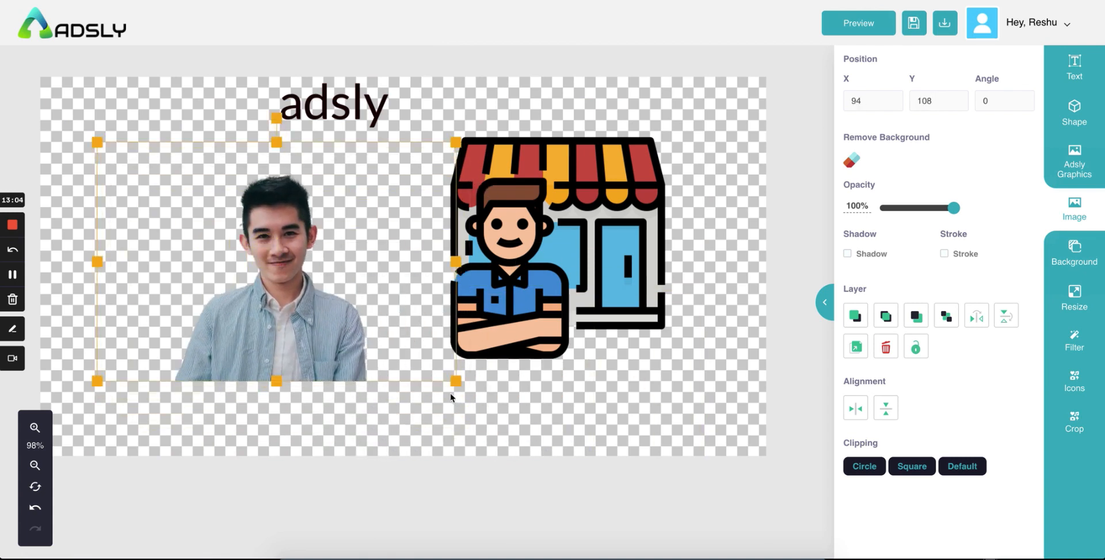
{"action": "left_click_drag", "start_coordinate": [456, 382], "coordinate": [507, 433]}
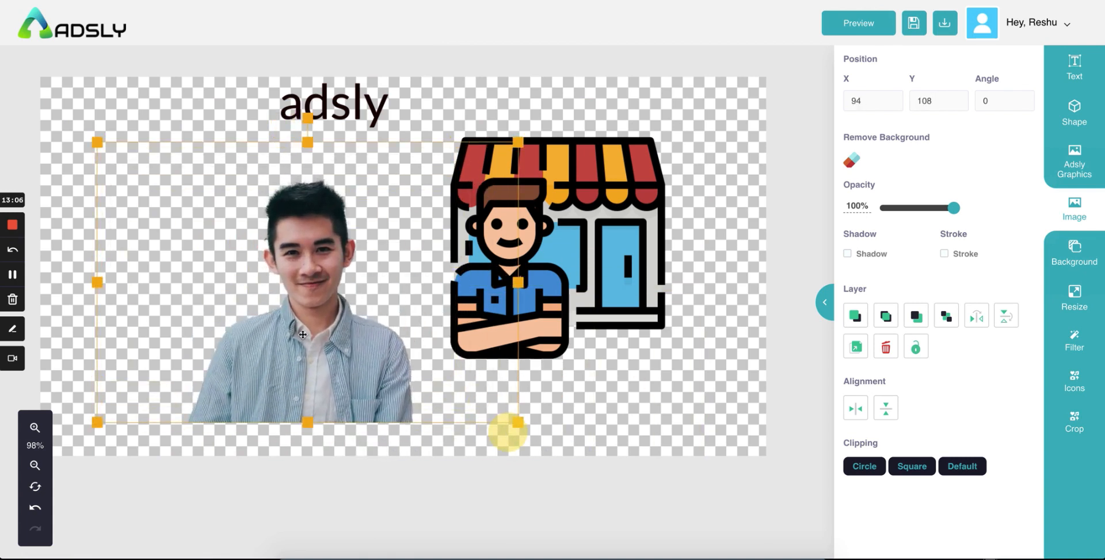
{"action": "left_click_drag", "start_coordinate": [304, 335], "coordinate": [275, 300]}
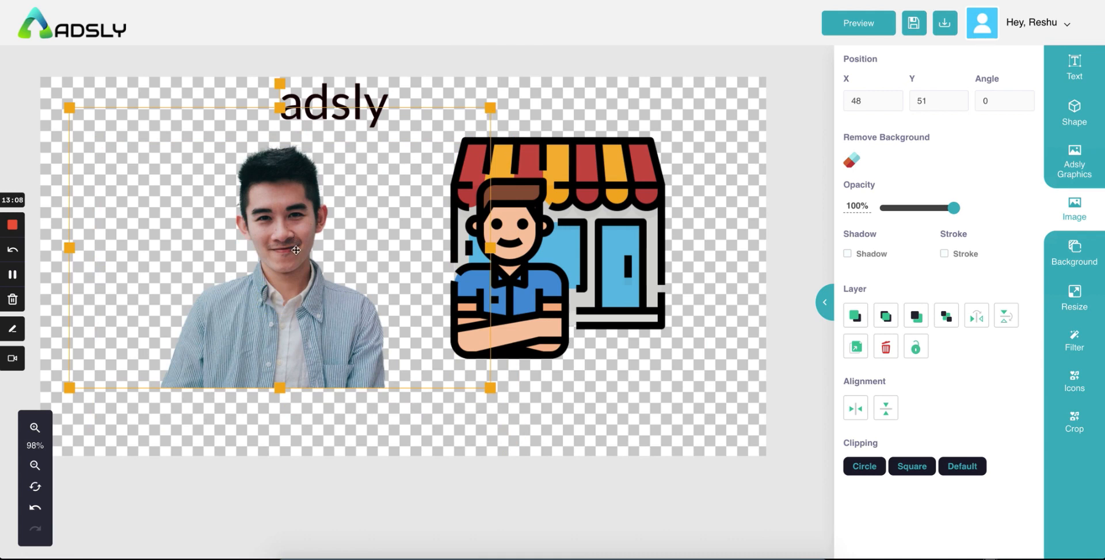
{"action": "left_click_drag", "start_coordinate": [295, 250], "coordinate": [317, 275]}
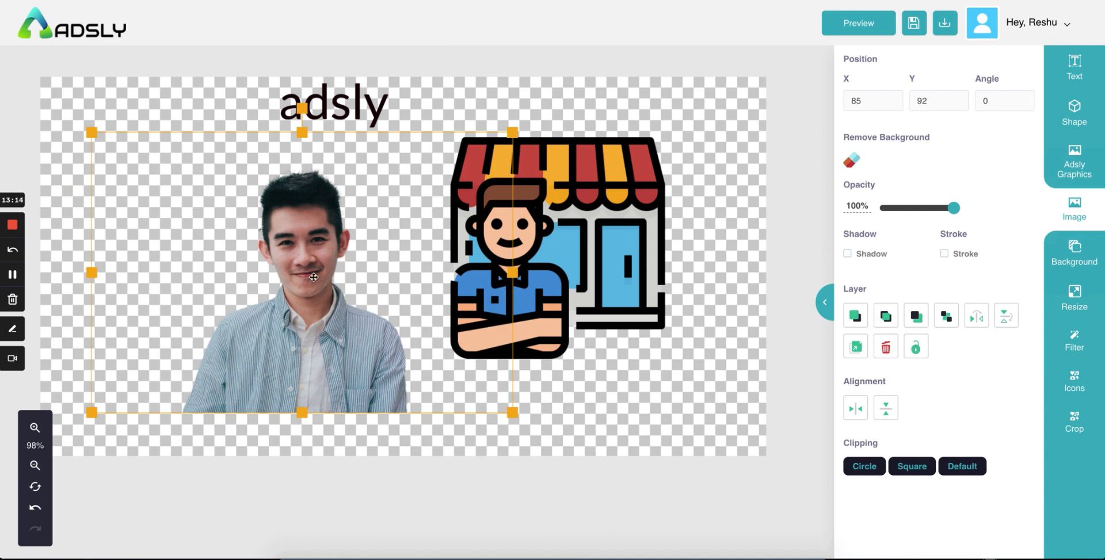
Step: Crop the man image tighter at the top and sides, then move it to X 163, Y 135
{"action": "left_click", "coordinate": [1068, 425]}
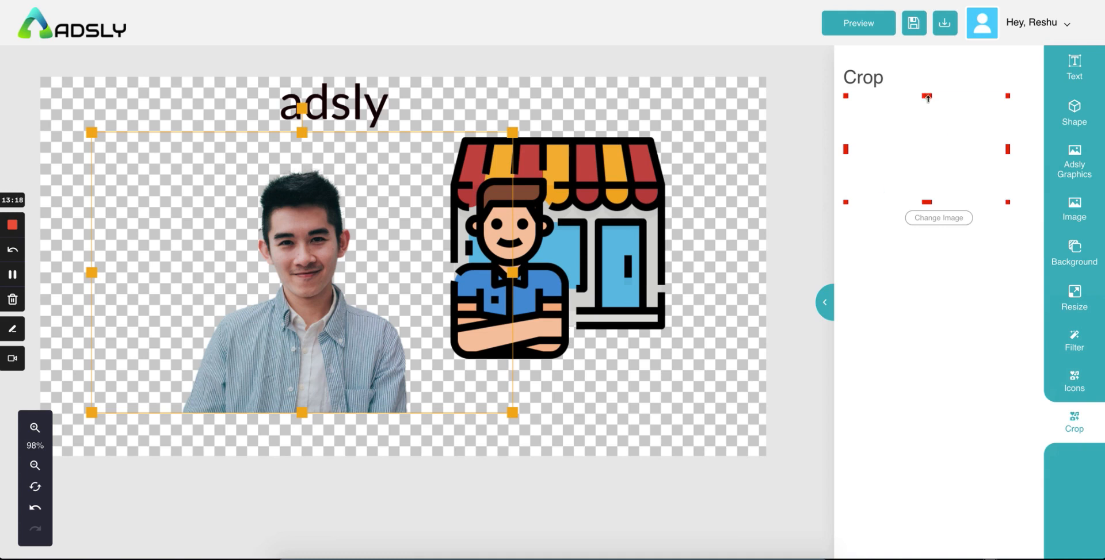
{"action": "left_click_drag", "start_coordinate": [926, 98], "coordinate": [926, 106]}
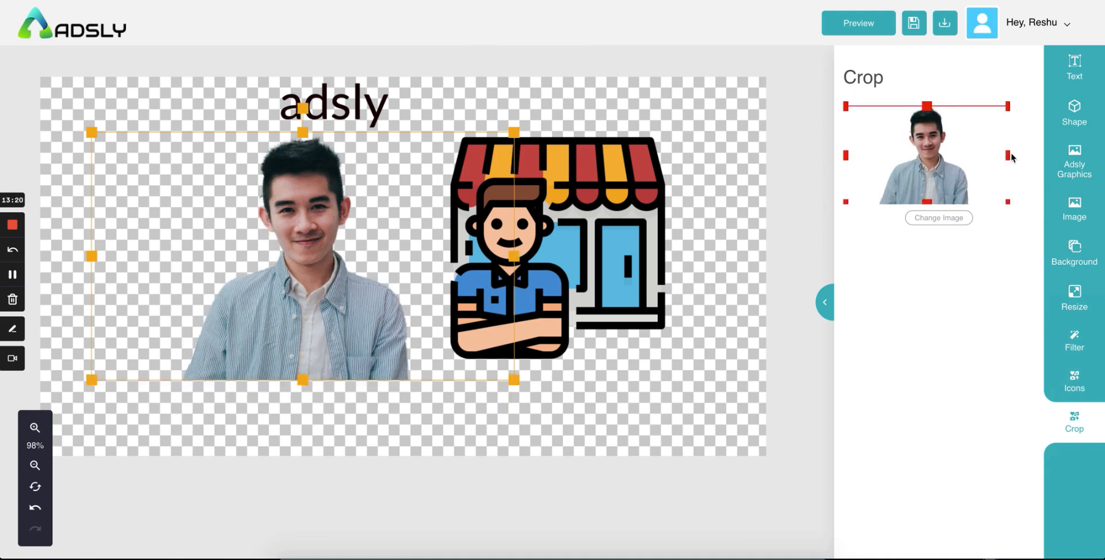
{"action": "left_click_drag", "start_coordinate": [1007, 155], "coordinate": [971, 155]}
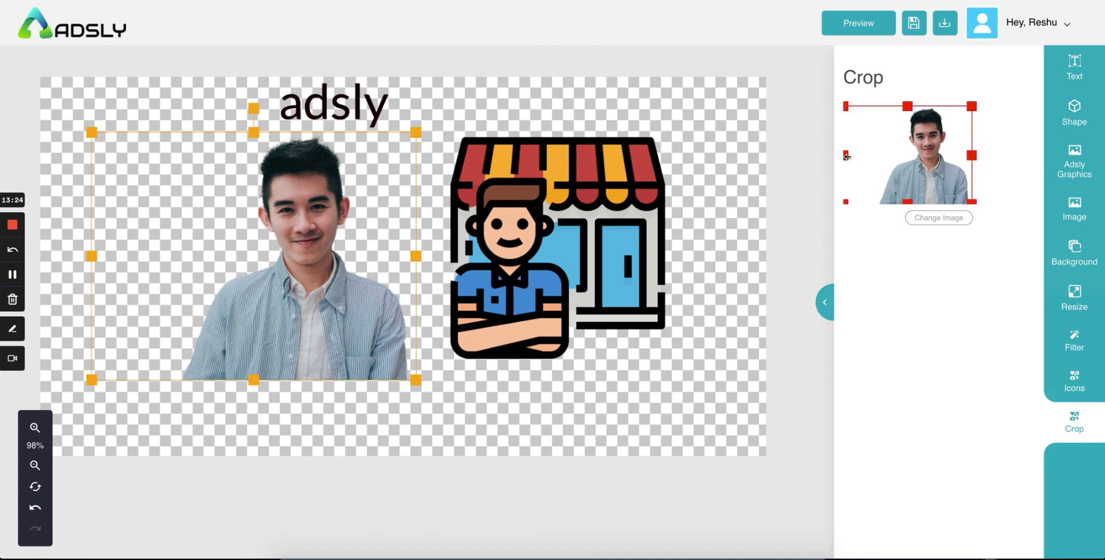
{"action": "left_click_drag", "start_coordinate": [846, 155], "coordinate": [874, 164]}
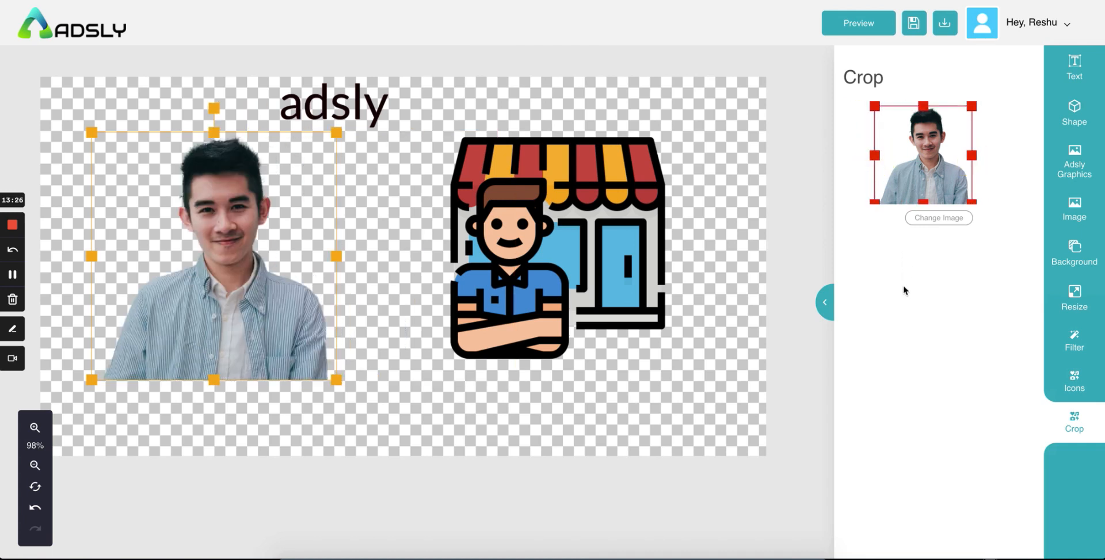
{"action": "left_click", "coordinate": [286, 242]}
{"action": "left_click_drag", "start_coordinate": [218, 266], "coordinate": [263, 292]}
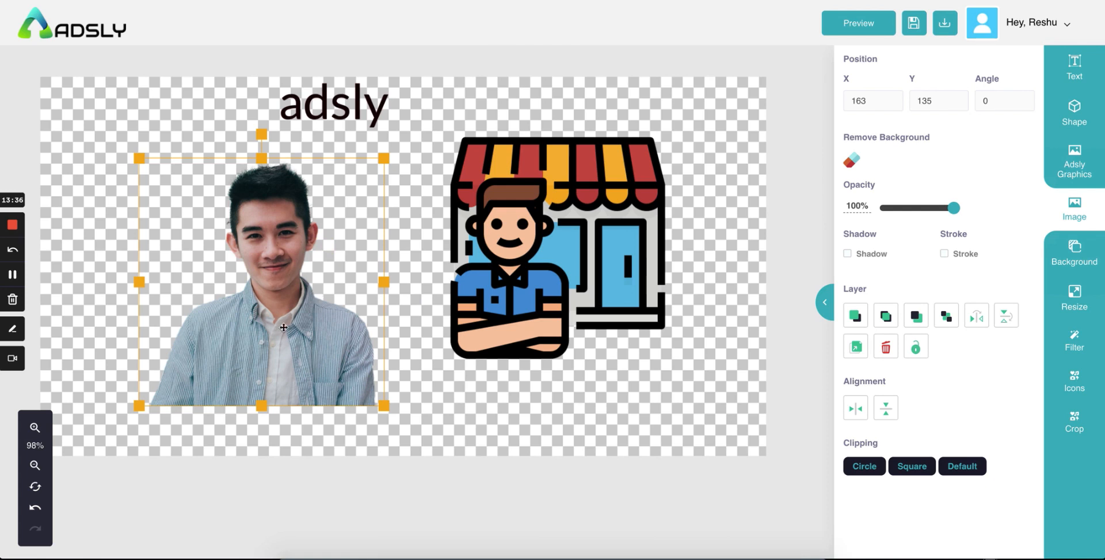
Step: Give the man photo a #202020 stroke of width 1 and check the outline
{"action": "left_click", "coordinate": [945, 254]}
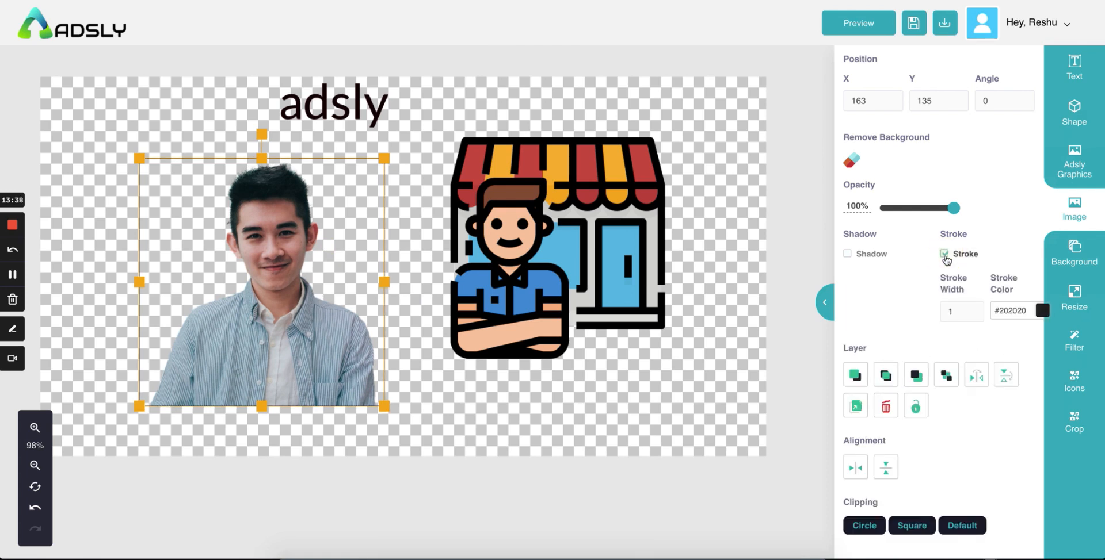
{"action": "left_click", "coordinate": [506, 400]}
{"action": "left_click", "coordinate": [253, 345]}
{"action": "left_click", "coordinate": [455, 426]}
{"action": "left_click", "coordinate": [318, 354]}
Step: Try Circle and Square clipping on the photo, then restore the Default unclipped shape
{"action": "left_click", "coordinate": [865, 527]}
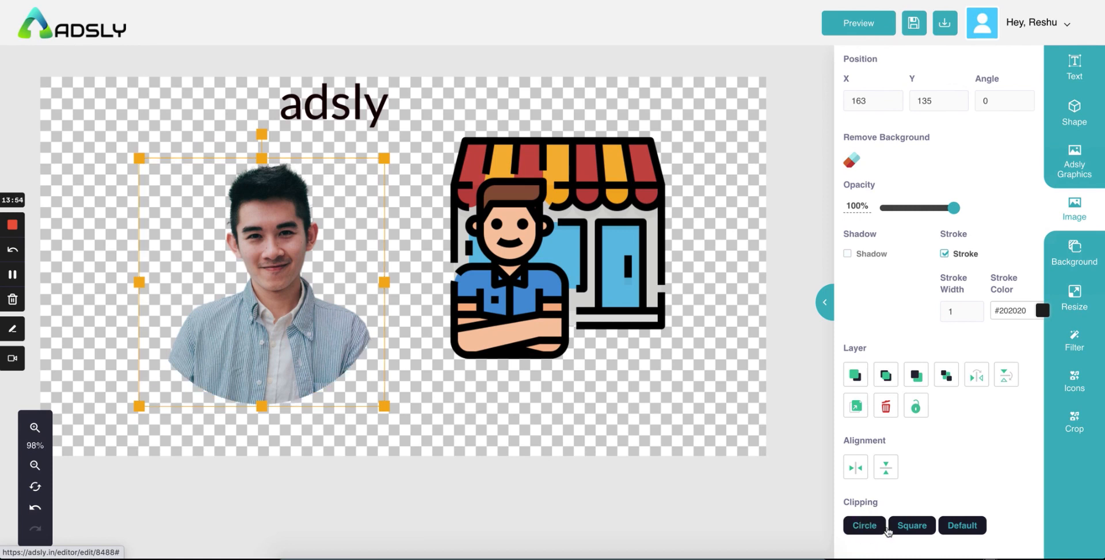
{"action": "left_click", "coordinate": [910, 527]}
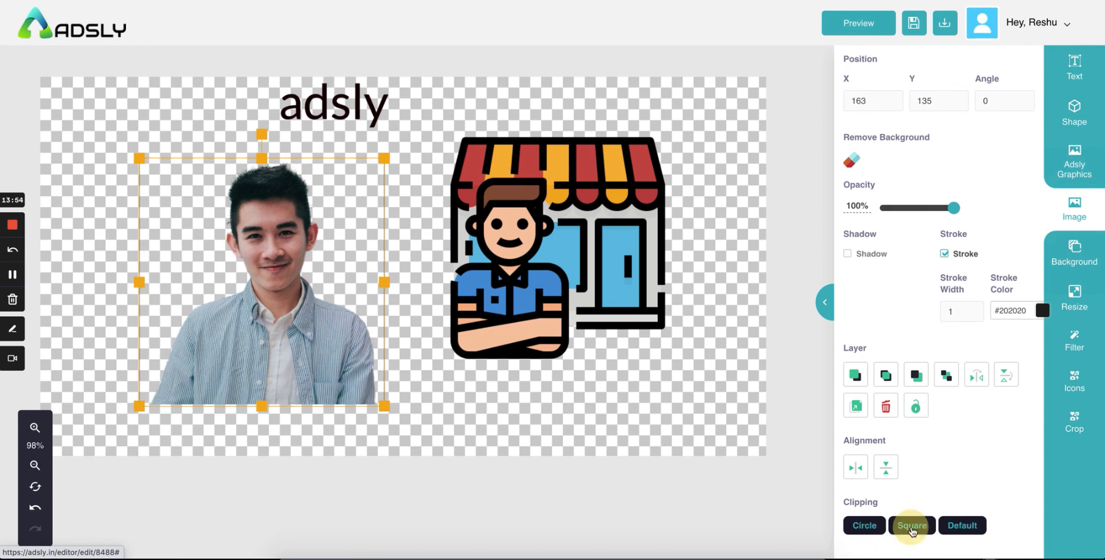
{"action": "left_click", "coordinate": [965, 532]}
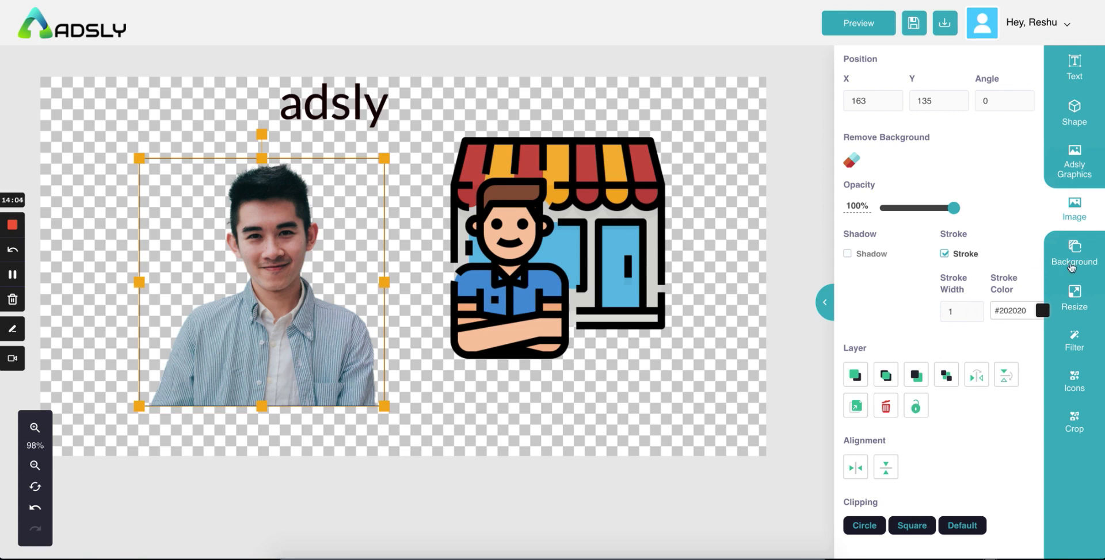
Step: Bring up the image upload and stock photo search, and clear the search box
{"action": "left_click", "coordinate": [1071, 223]}
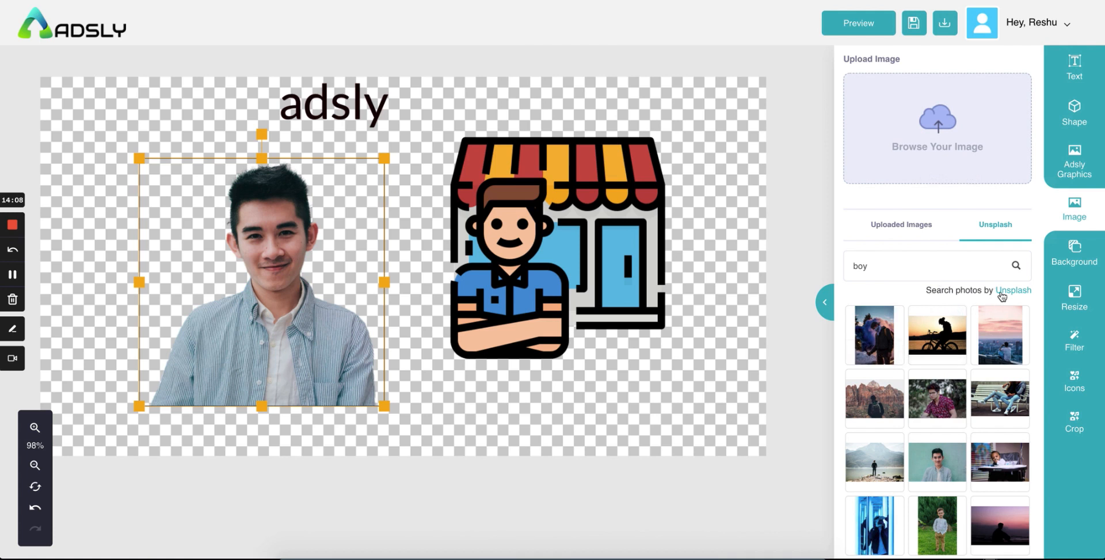
{"action": "left_click", "coordinate": [903, 270]}
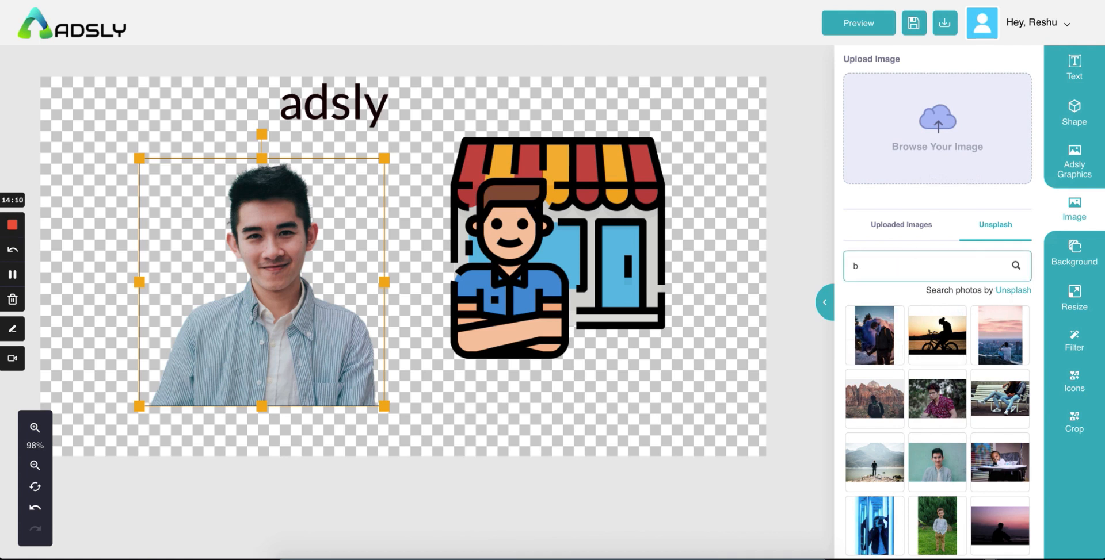
{"action": "key", "text": "BackSpace"}
Step: Try several solid background swatches and settle on light yellow #fff176
{"action": "left_click", "coordinate": [1073, 254]}
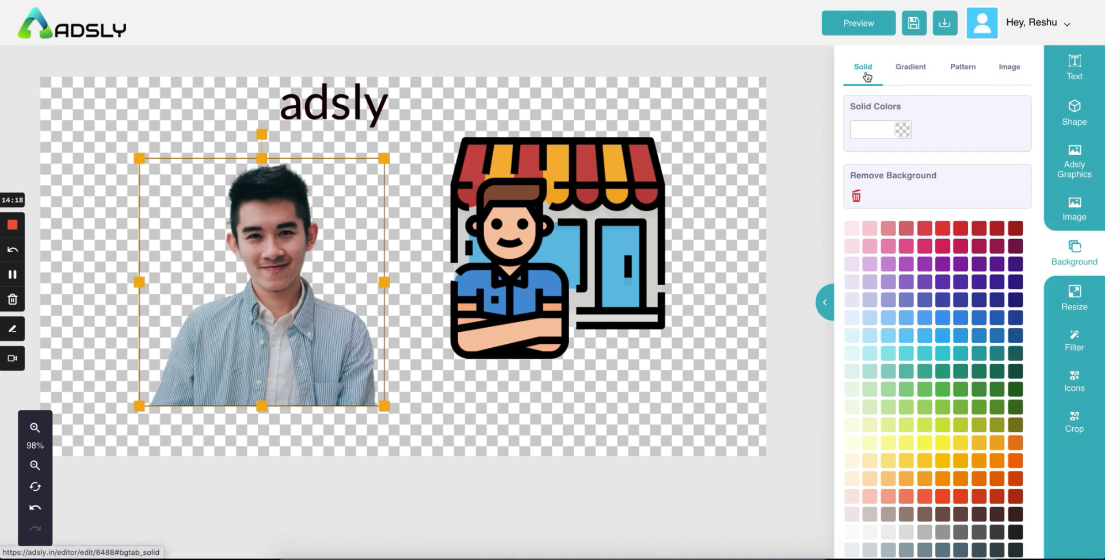
{"action": "left_click", "coordinate": [956, 228]}
{"action": "left_click", "coordinate": [922, 356]}
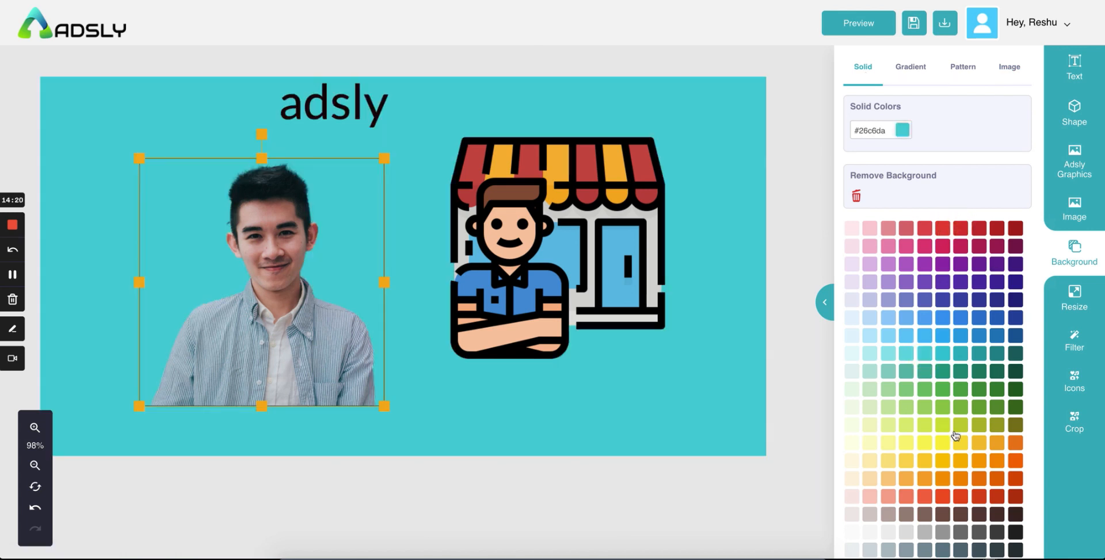
{"action": "left_click", "coordinate": [957, 428]}
{"action": "left_click", "coordinate": [907, 462]}
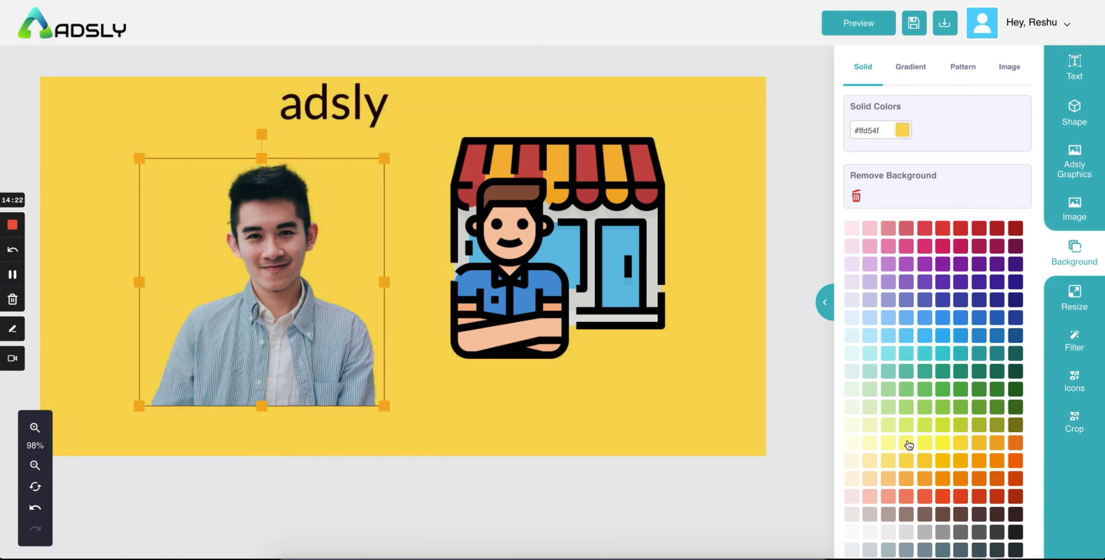
{"action": "left_click", "coordinate": [908, 444]}
{"action": "left_click", "coordinate": [885, 131]}
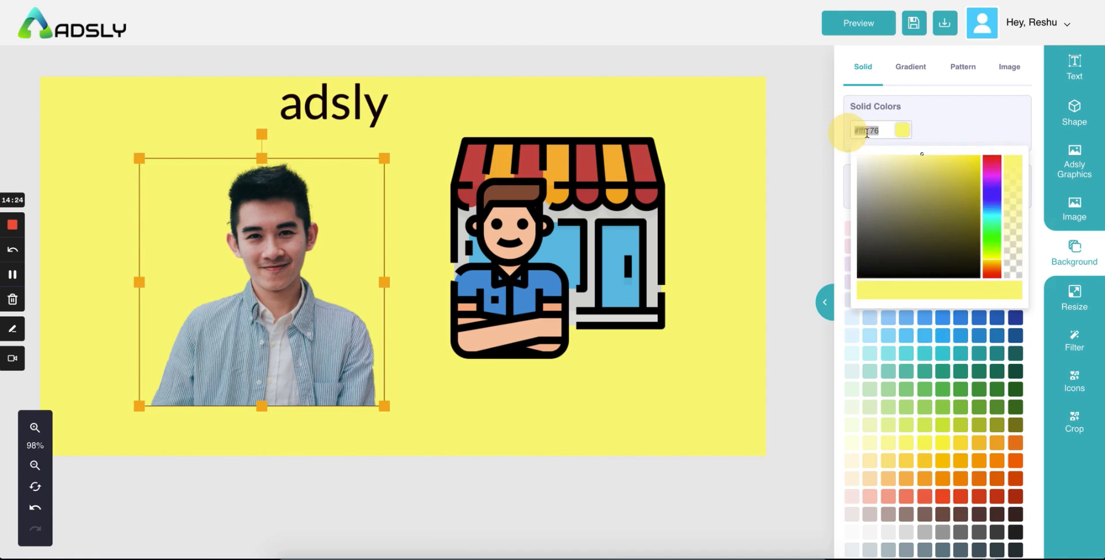
{"action": "left_click", "coordinate": [936, 136]}
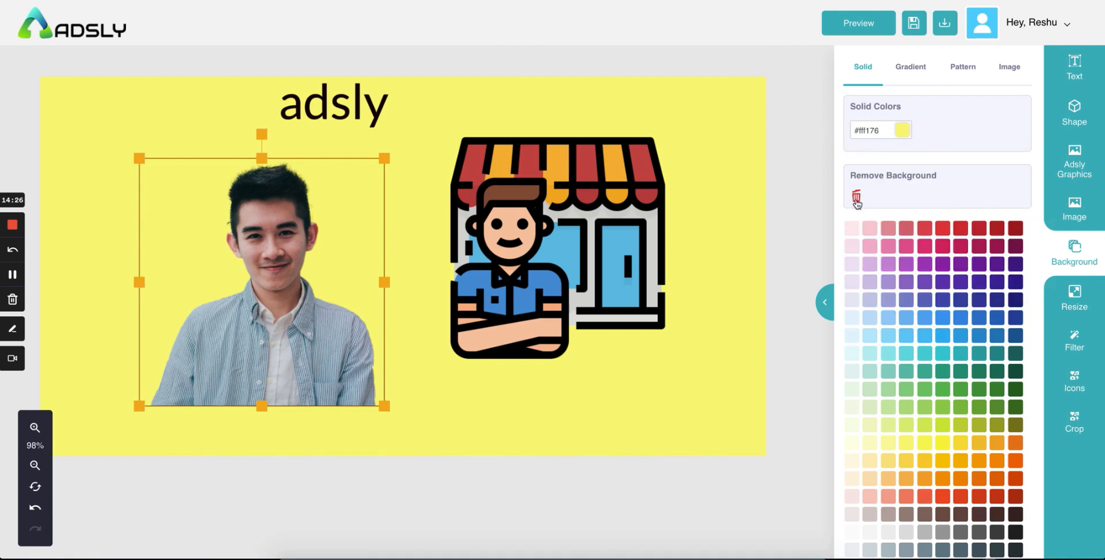
Step: Try several gradient swatches, choose the #2af598-to-#009efd blue-green one, and set the angle to 259%
{"action": "left_click", "coordinate": [911, 67]}
{"action": "left_click", "coordinate": [905, 290]}
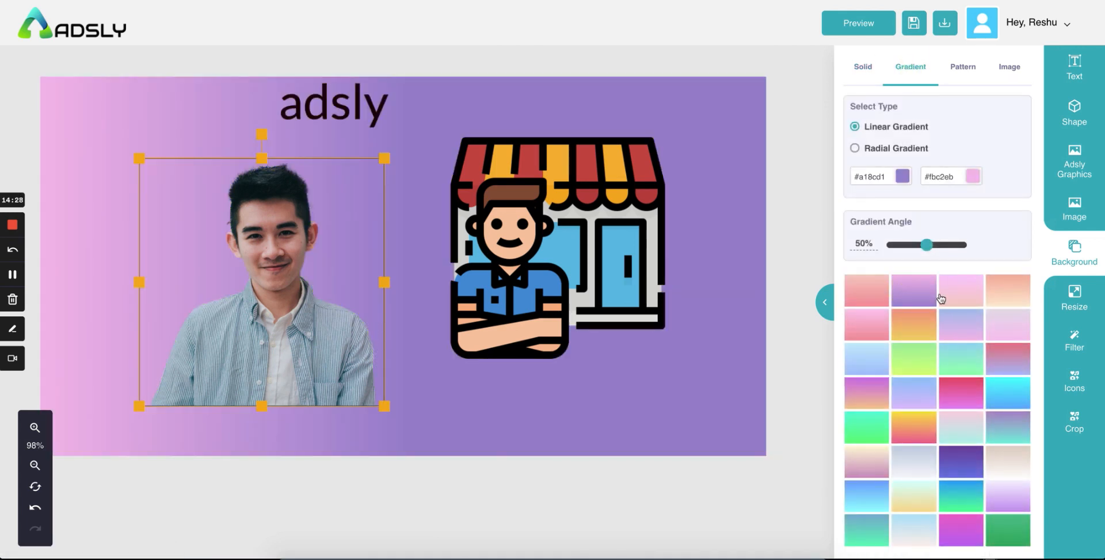
{"action": "left_click", "coordinate": [940, 298]}
{"action": "left_click", "coordinate": [1003, 299]}
{"action": "left_click", "coordinate": [978, 428]}
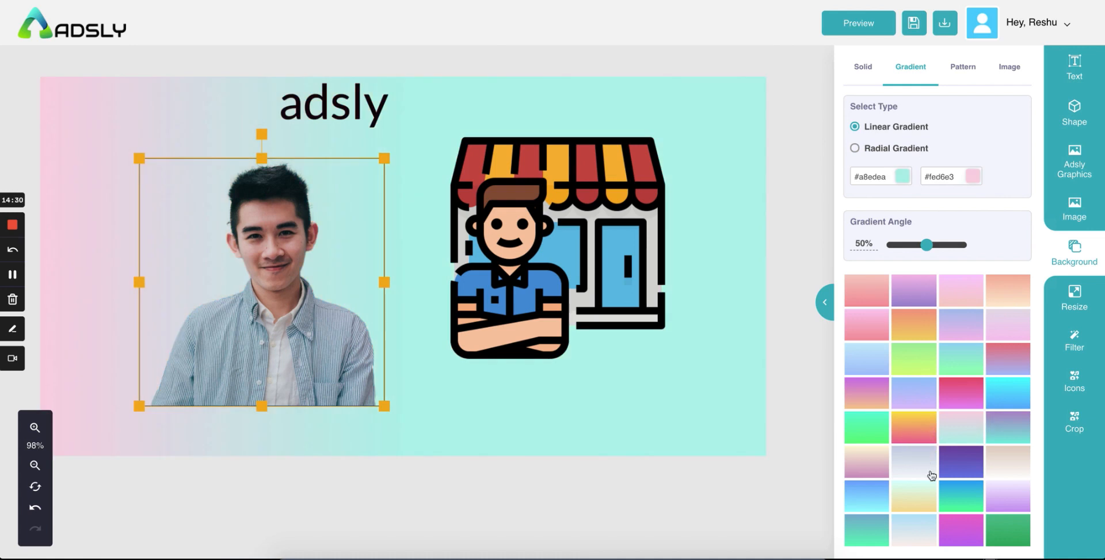
{"action": "left_click", "coordinate": [958, 493]}
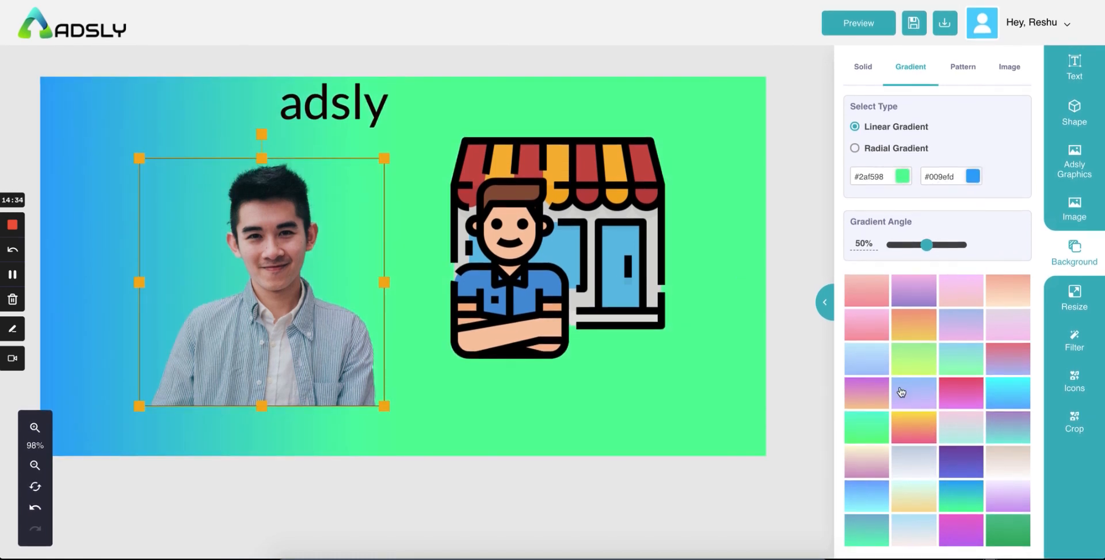
{"action": "scroll", "coordinate": [916, 325], "scroll_direction": "down", "scroll_amount": 1}
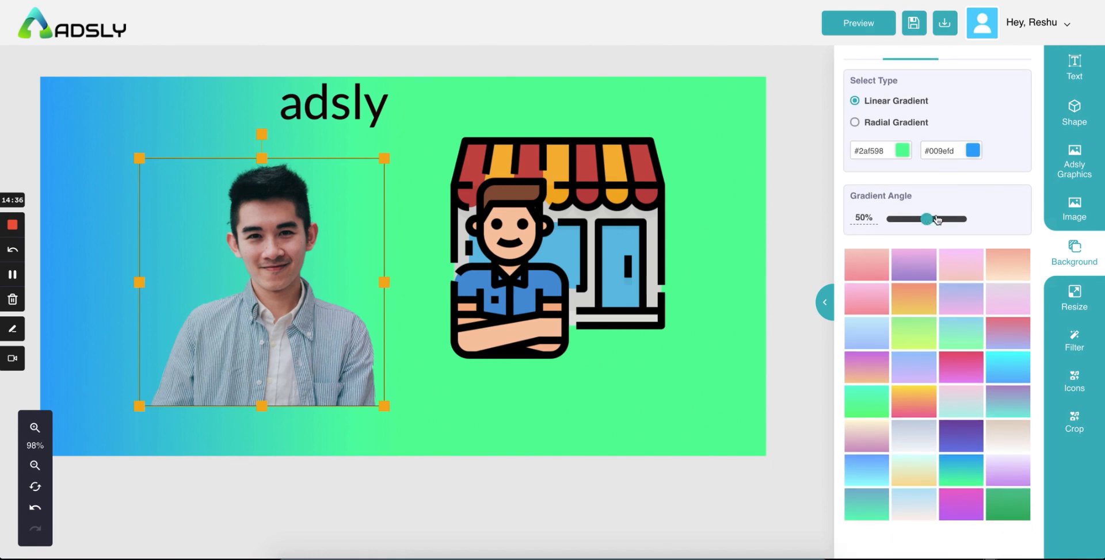
{"action": "mouse_move", "coordinate": [937, 219]}
{"action": "left_mouse_down"}
{"action": "mouse_move", "coordinate": [955, 217]}
{"action": "mouse_move", "coordinate": [908, 226]}
{"action": "mouse_move", "coordinate": [941, 218]}
{"action": "left_mouse_up"}
{"action": "scroll", "coordinate": [938, 175], "scroll_direction": "up", "scroll_amount": 1}
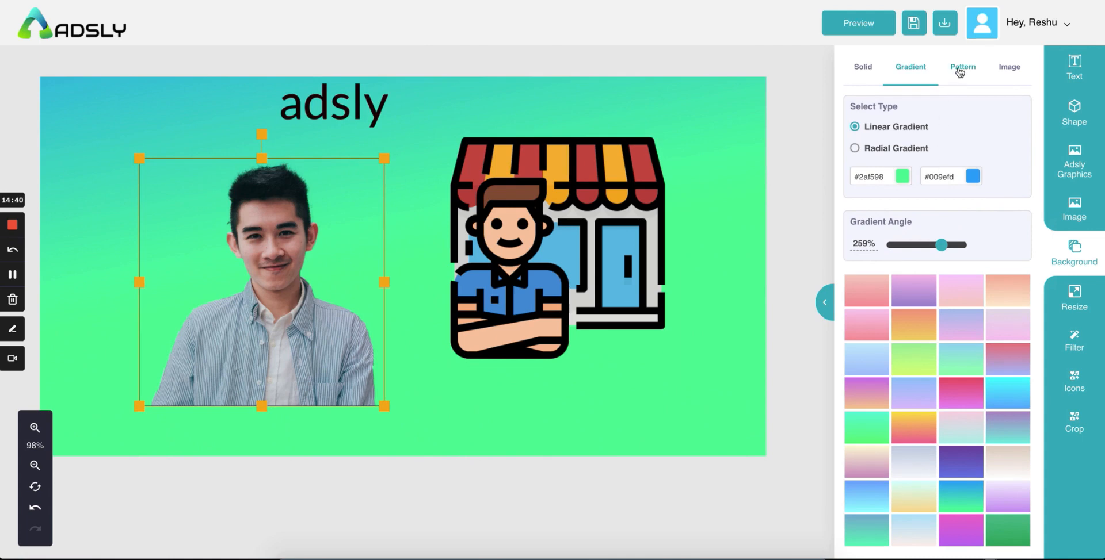
Step: Apply the wave pattern background with a brown base colour and red wave lines
{"action": "left_click", "coordinate": [959, 68]}
{"action": "scroll", "coordinate": [957, 294], "scroll_direction": "down", "scroll_amount": 1}
{"action": "scroll", "coordinate": [957, 295], "scroll_direction": "up", "scroll_amount": 1}
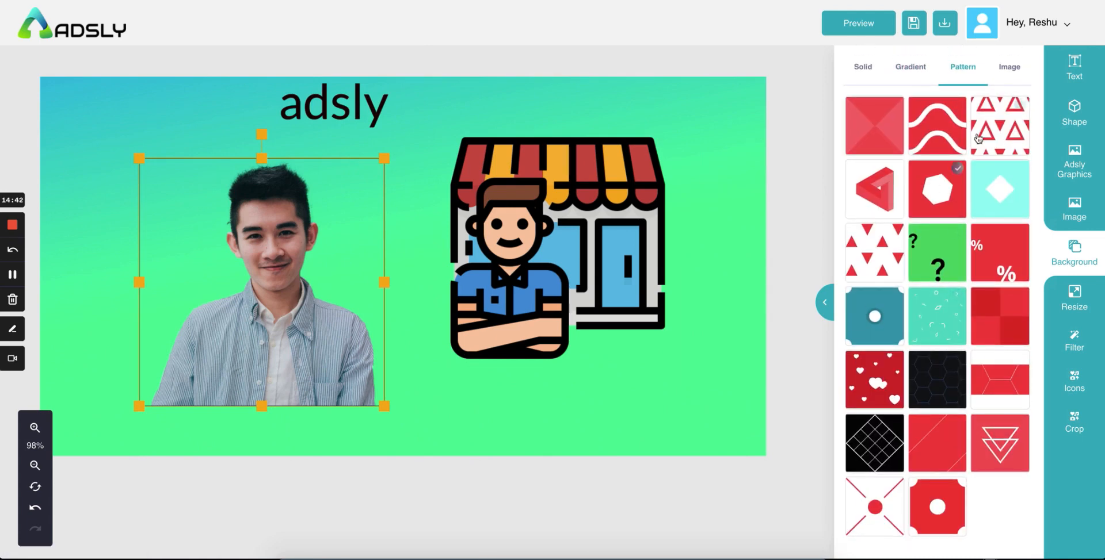
{"action": "left_click", "coordinate": [936, 125]}
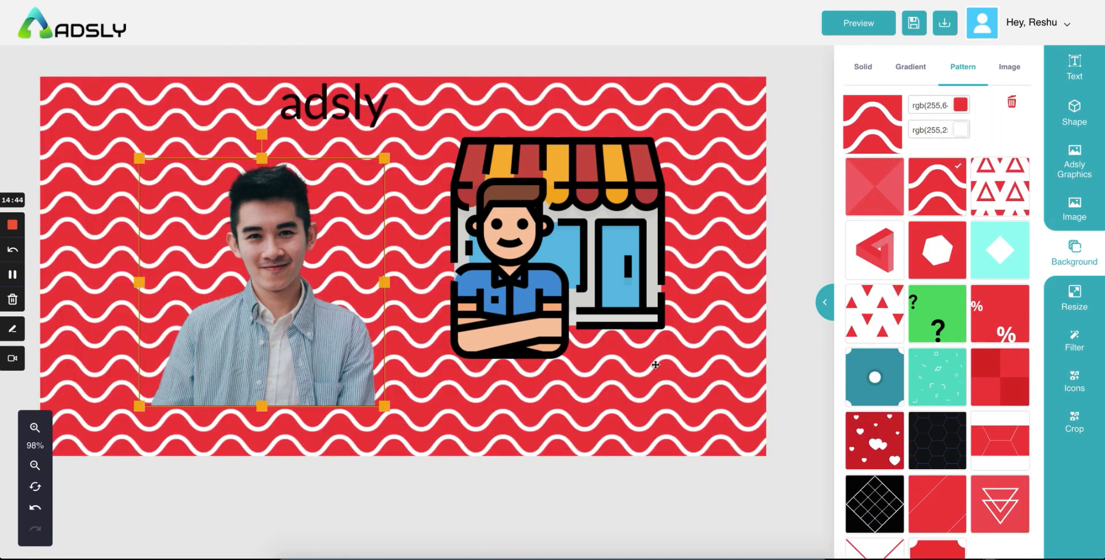
{"action": "left_click", "coordinate": [959, 104]}
{"action": "left_click", "coordinate": [958, 182]}
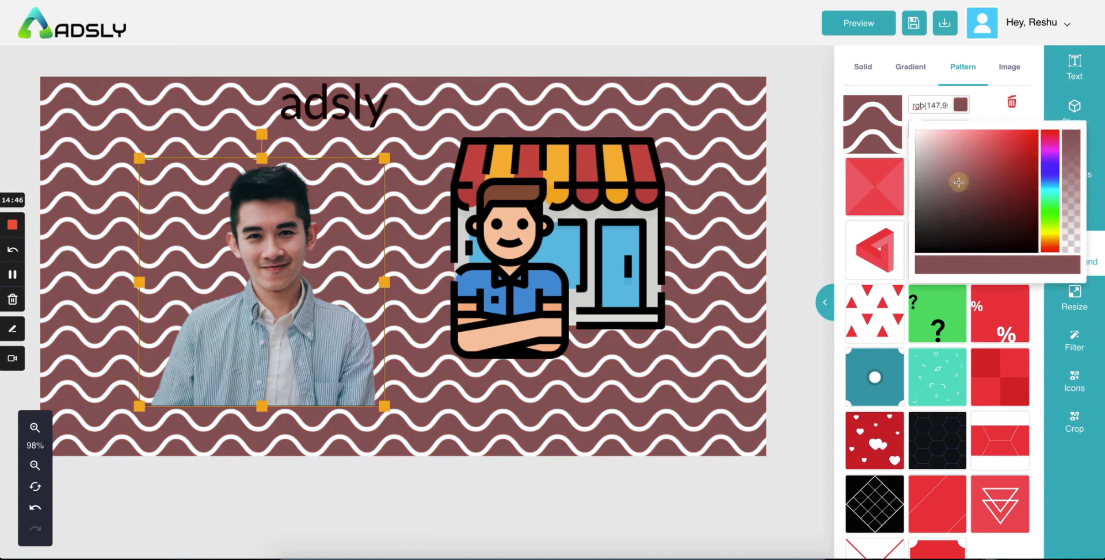
{"action": "double_click", "coordinate": [980, 110]}
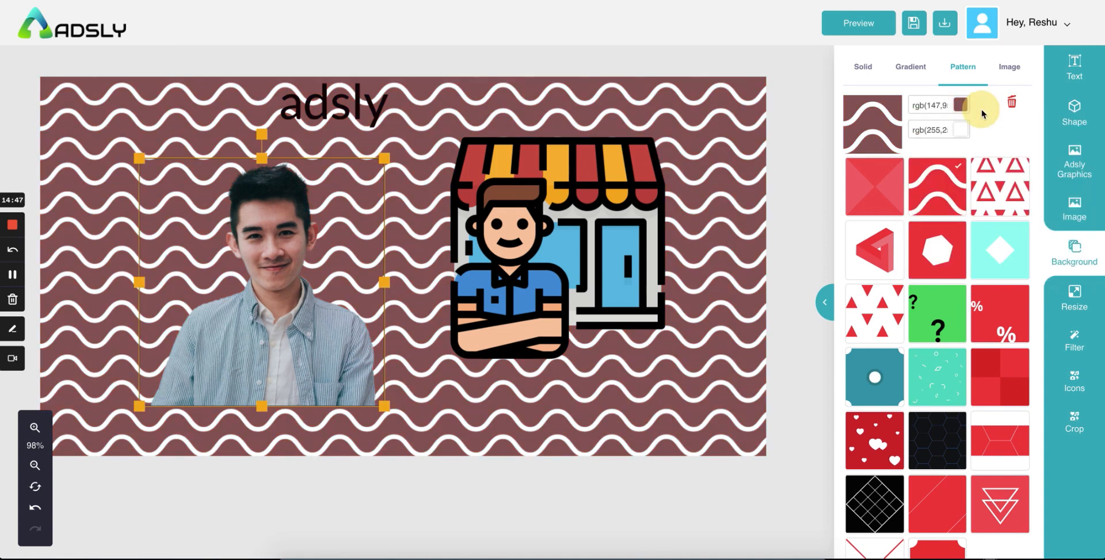
{"action": "double_click", "coordinate": [949, 127]}
{"action": "left_click_drag", "start_coordinate": [979, 211], "coordinate": [1010, 146]}
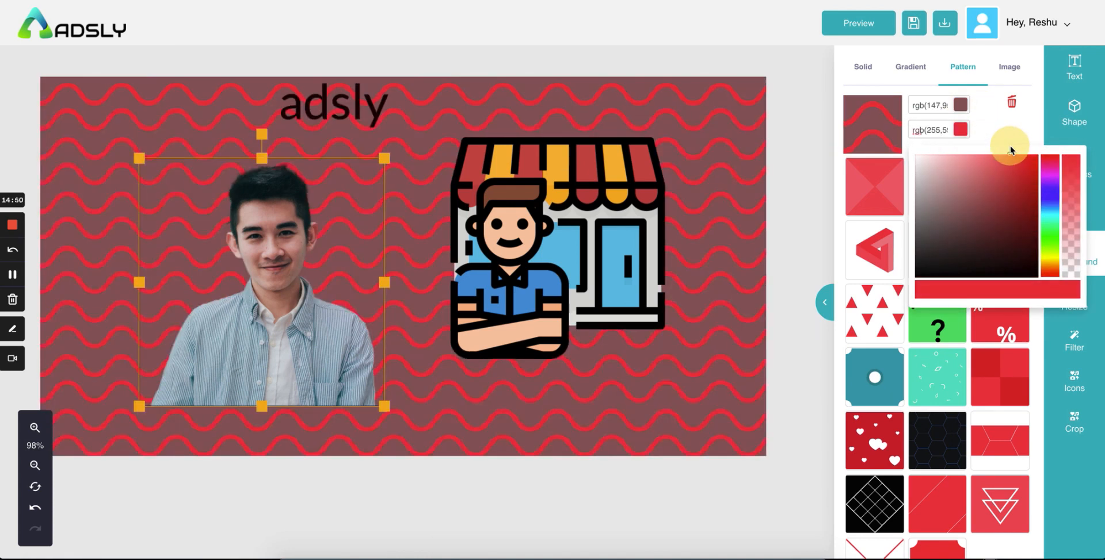
{"action": "left_click", "coordinate": [1004, 116]}
{"action": "left_click", "coordinate": [1007, 68]}
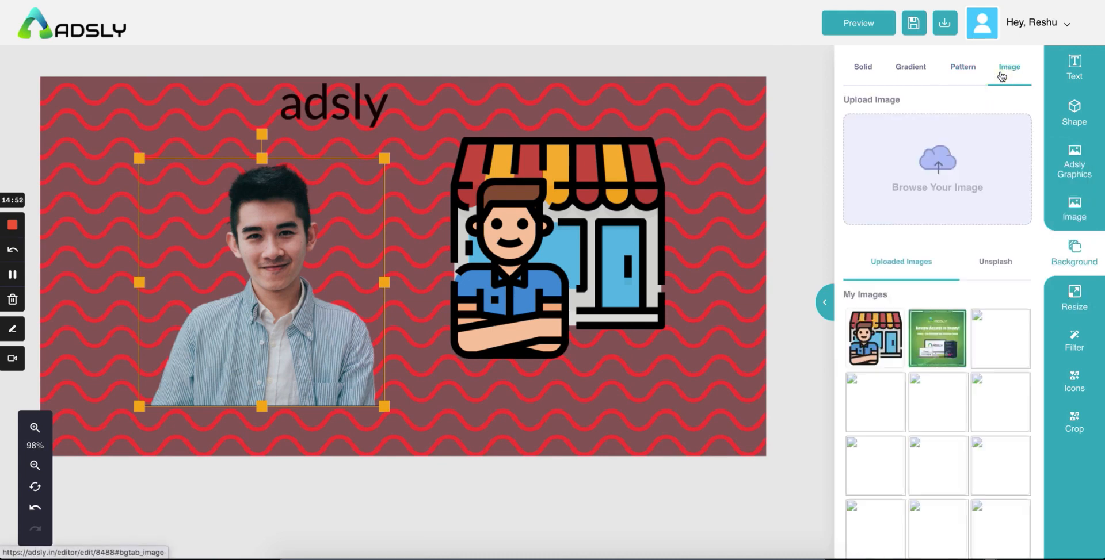
Step: Upload startup.png from the file chooser as the banner's background image
{"action": "left_click", "coordinate": [913, 183]}
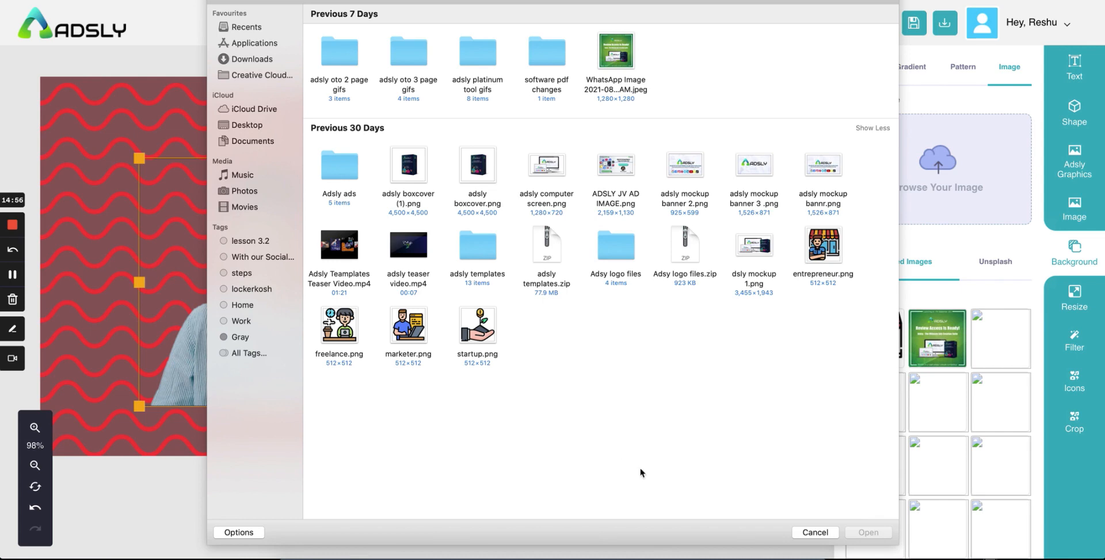
{"action": "left_click", "coordinate": [460, 341]}
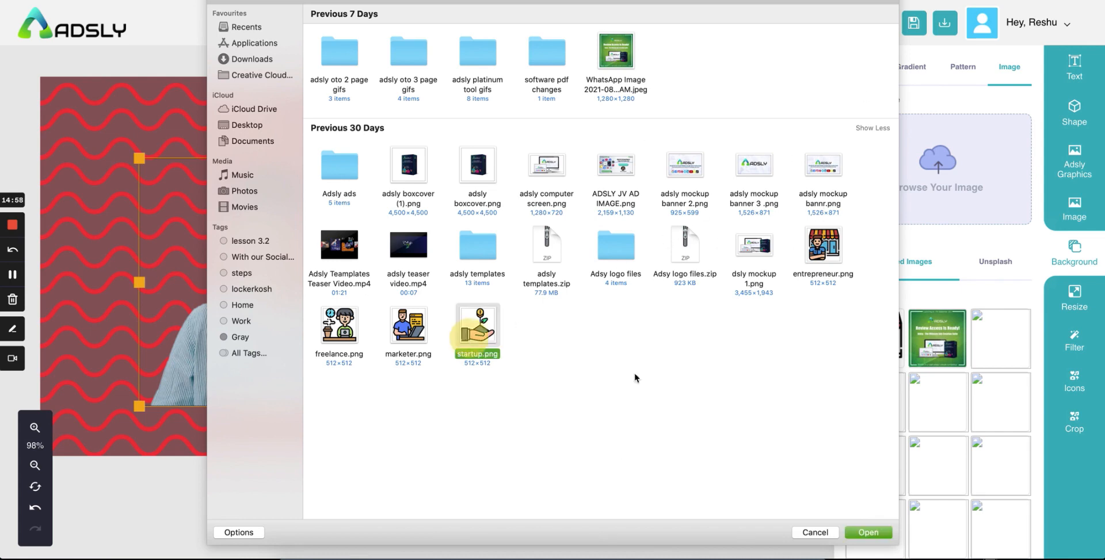
{"action": "left_click", "coordinate": [877, 532]}
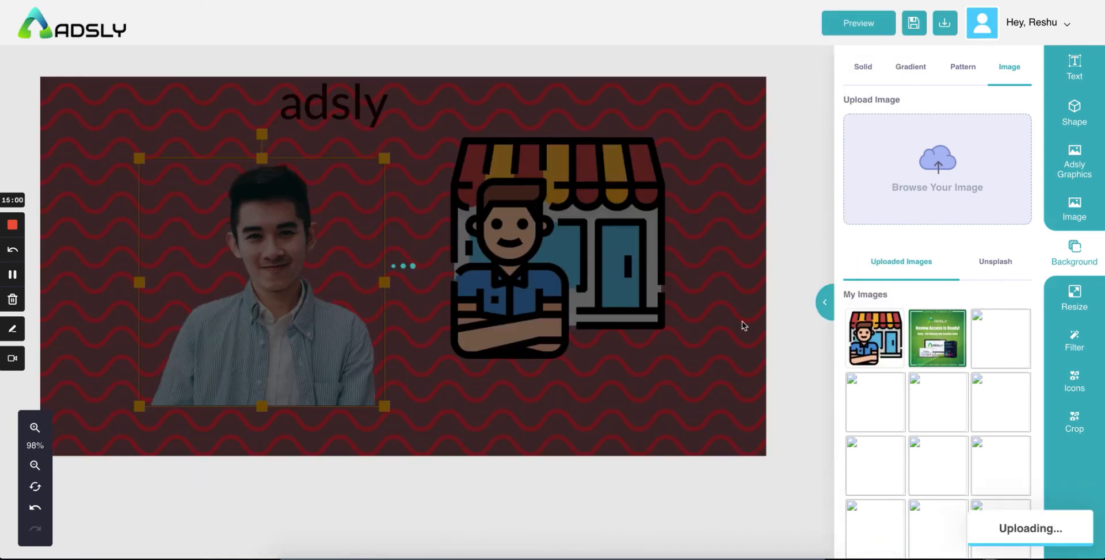
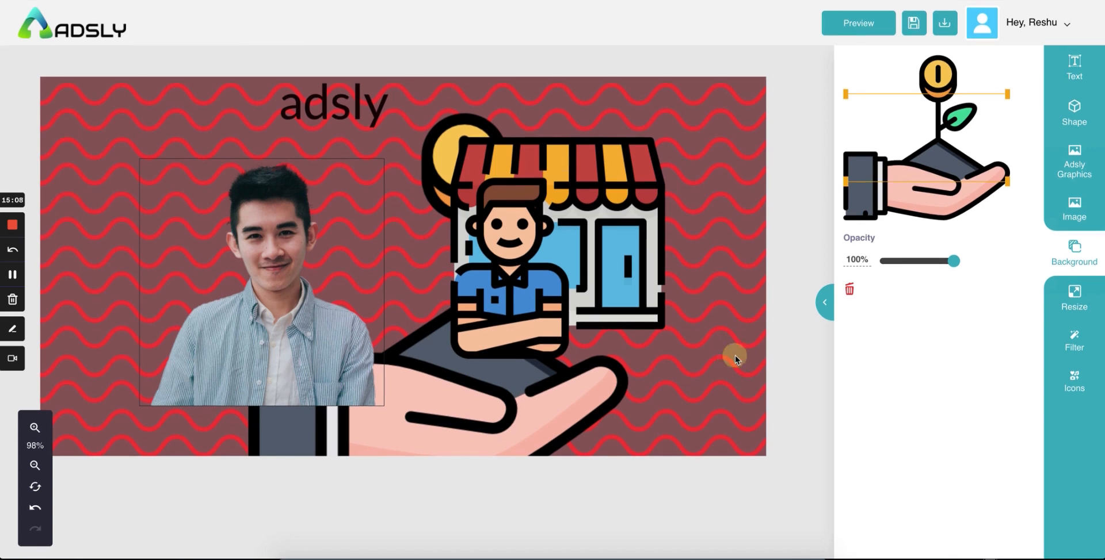
Step: Remove the wavy pattern and a trial red fill for a transparent background, then delete the hand-and-coin graphic
{"action": "left_click", "coordinate": [1049, 255]}
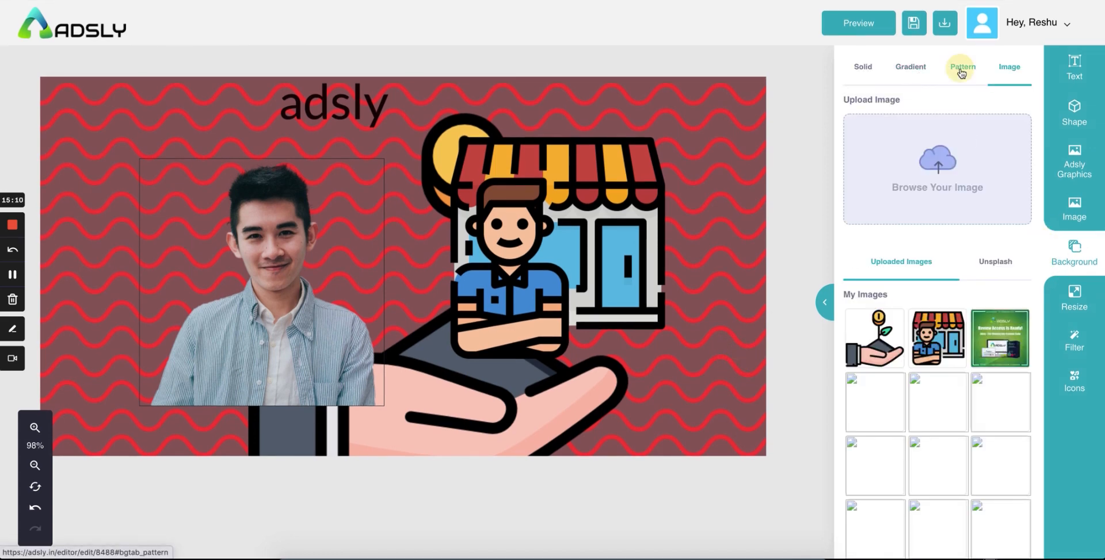
{"action": "left_click", "coordinate": [961, 68]}
{"action": "left_click", "coordinate": [1011, 102]}
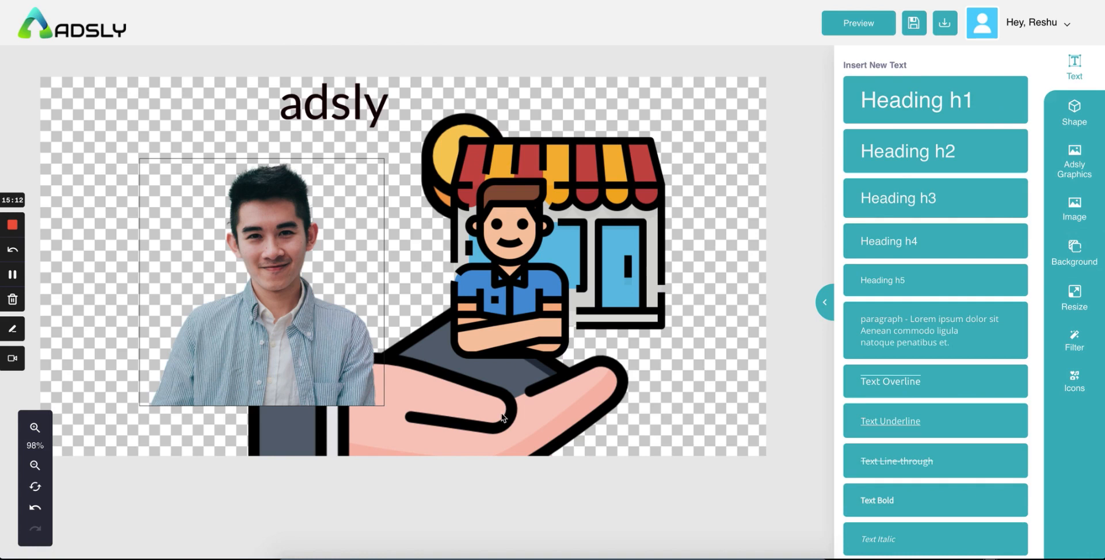
{"action": "left_click", "coordinate": [502, 418]}
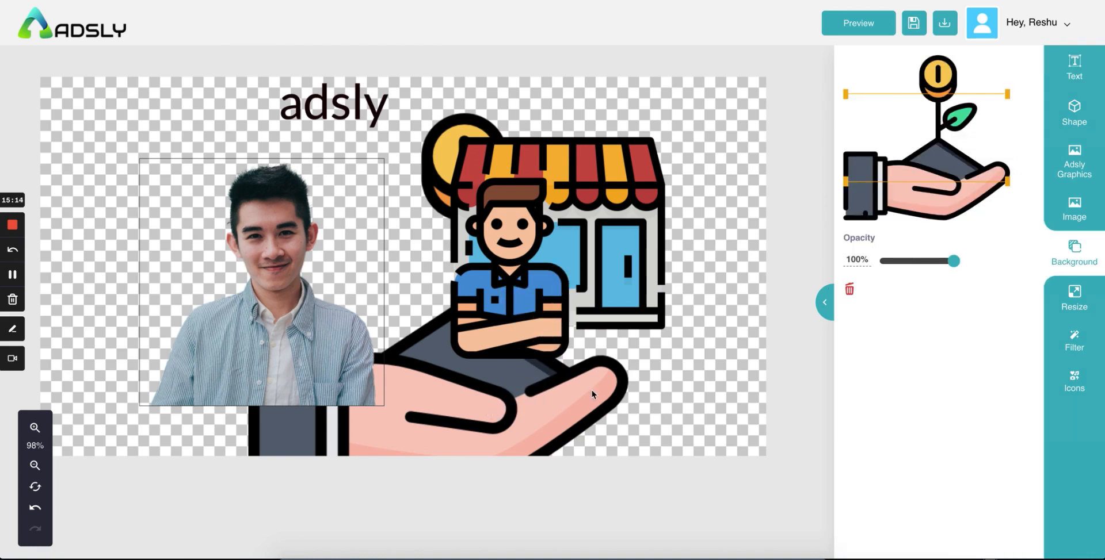
{"action": "left_click", "coordinate": [1074, 248]}
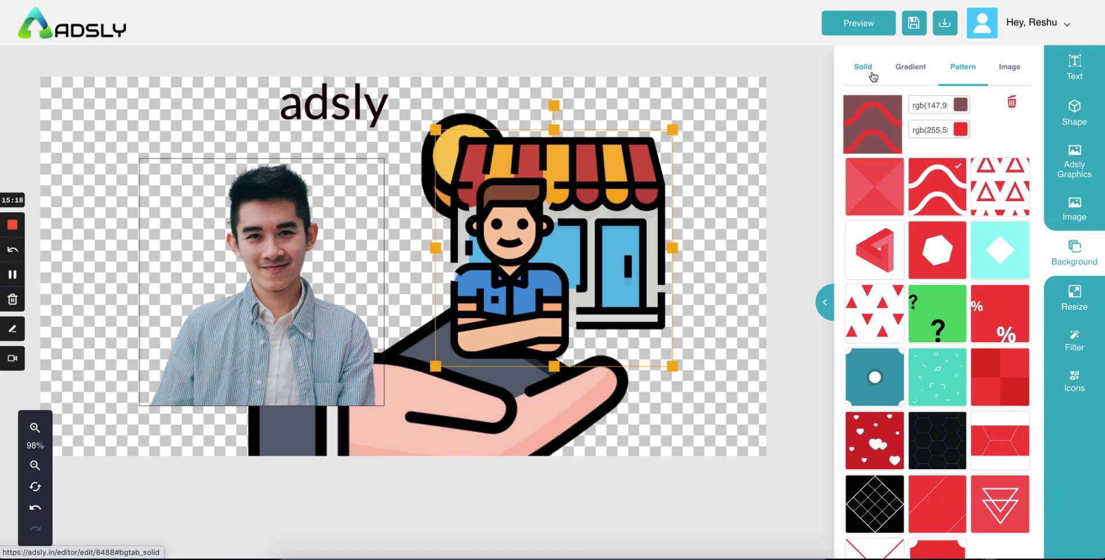
{"action": "left_click", "coordinate": [871, 74]}
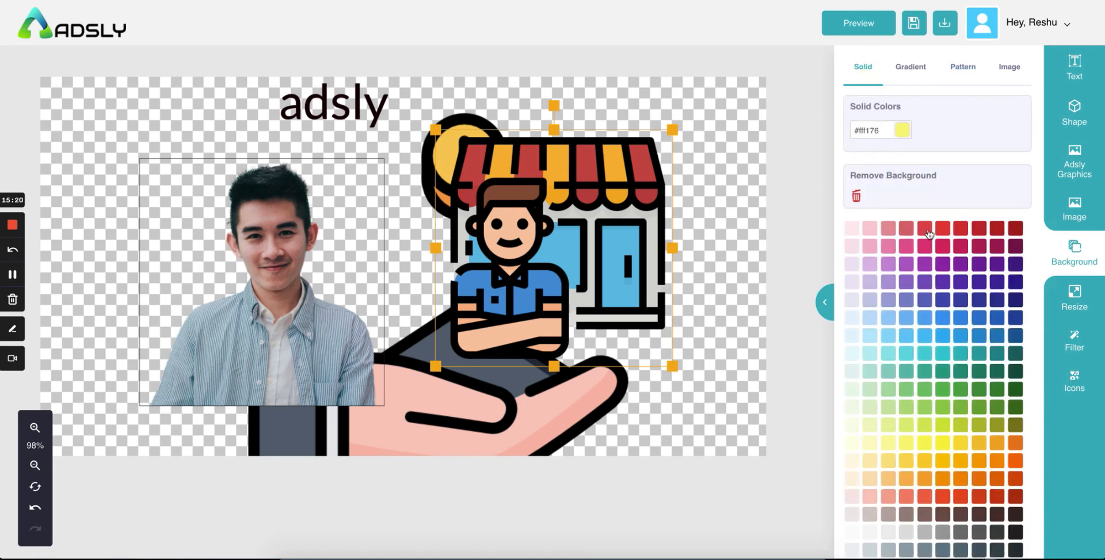
{"action": "left_click", "coordinate": [925, 229]}
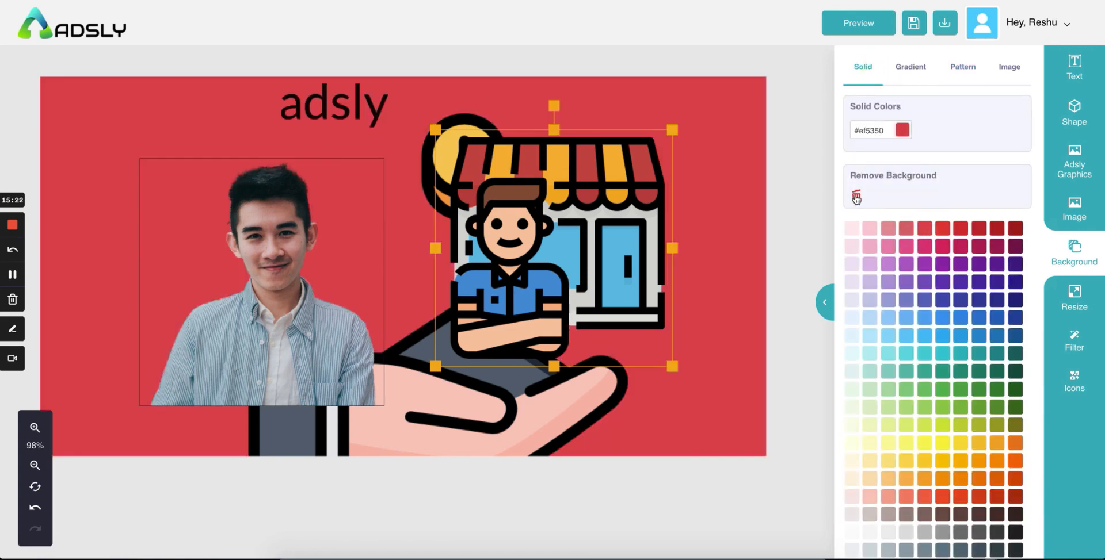
{"action": "left_click", "coordinate": [855, 197]}
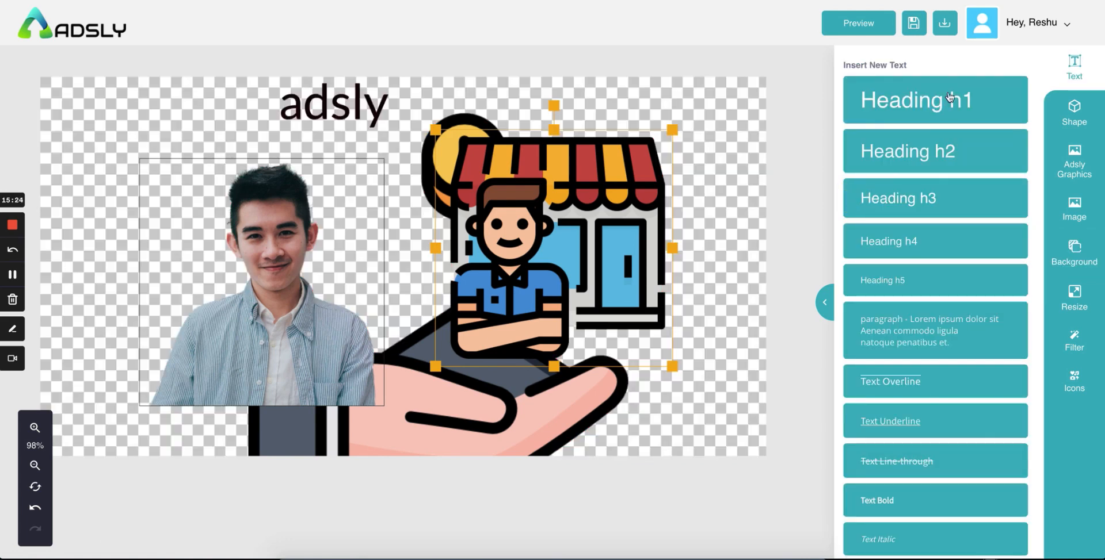
{"action": "left_click", "coordinate": [619, 425]}
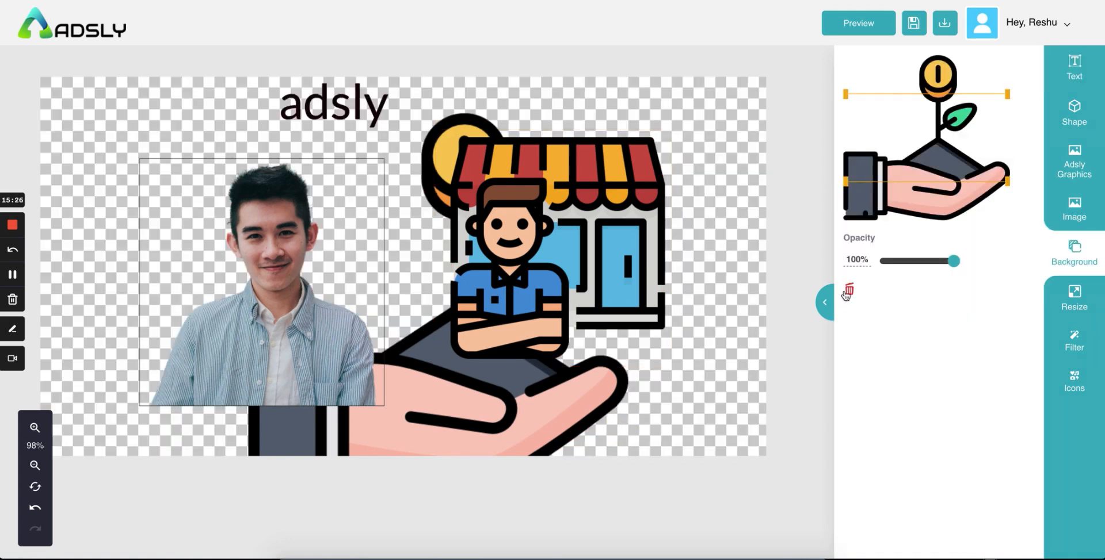
{"action": "left_click", "coordinate": [847, 292]}
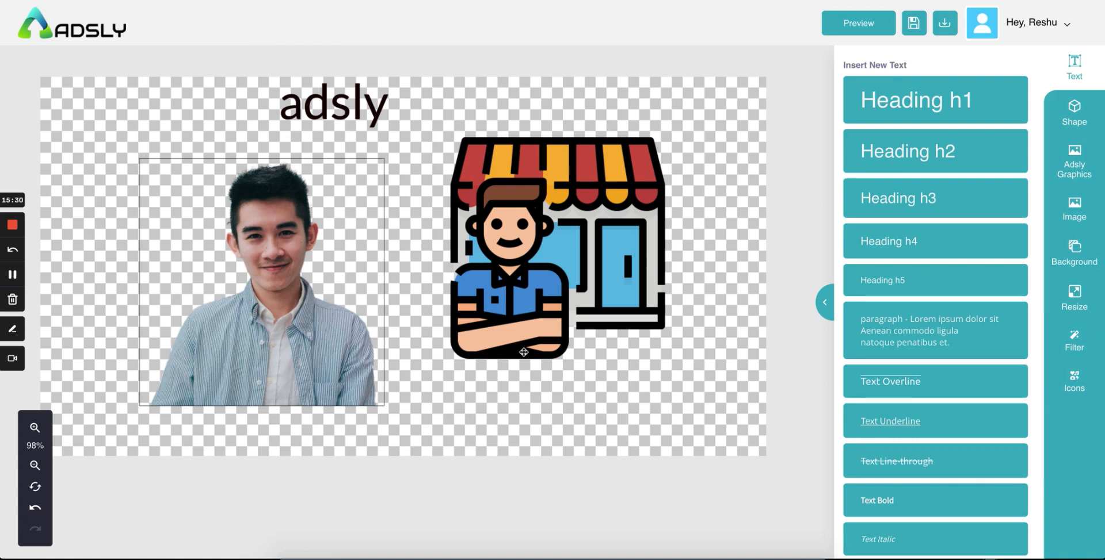
Step: Shift the shop-owner graphic left and down beside the photo, then export and view the banner as a PNG
{"action": "left_click_drag", "start_coordinate": [488, 283], "coordinate": [449, 302]}
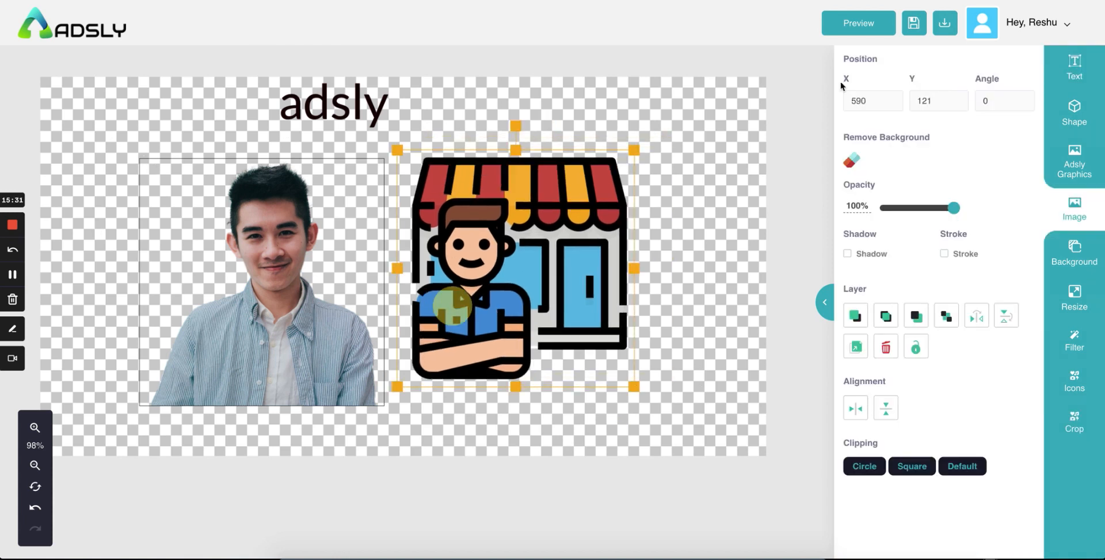
{"action": "left_click", "coordinate": [944, 23]}
{"action": "left_click", "coordinate": [889, 60]}
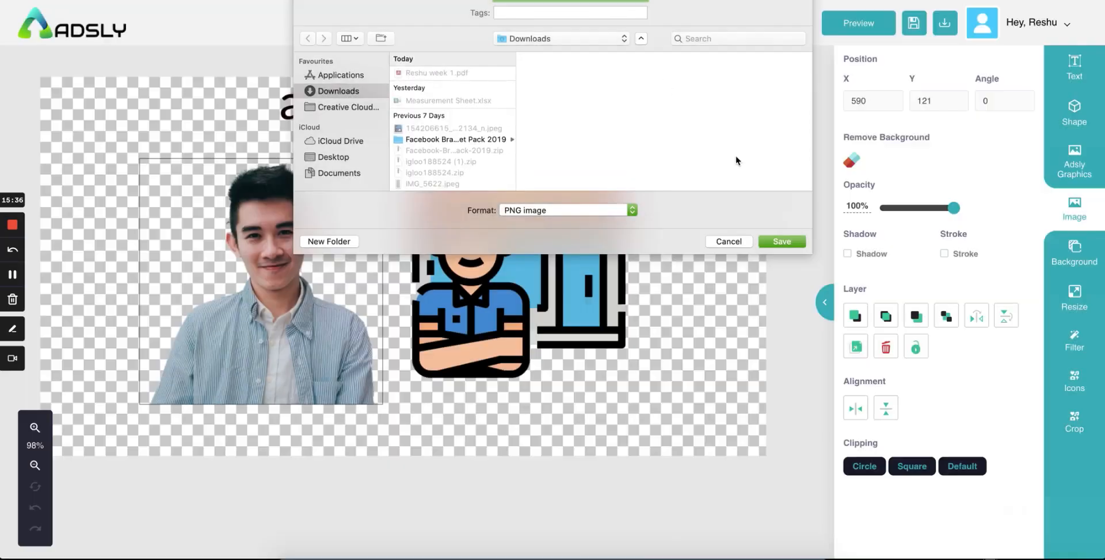
{"action": "left_click", "coordinate": [777, 240]}
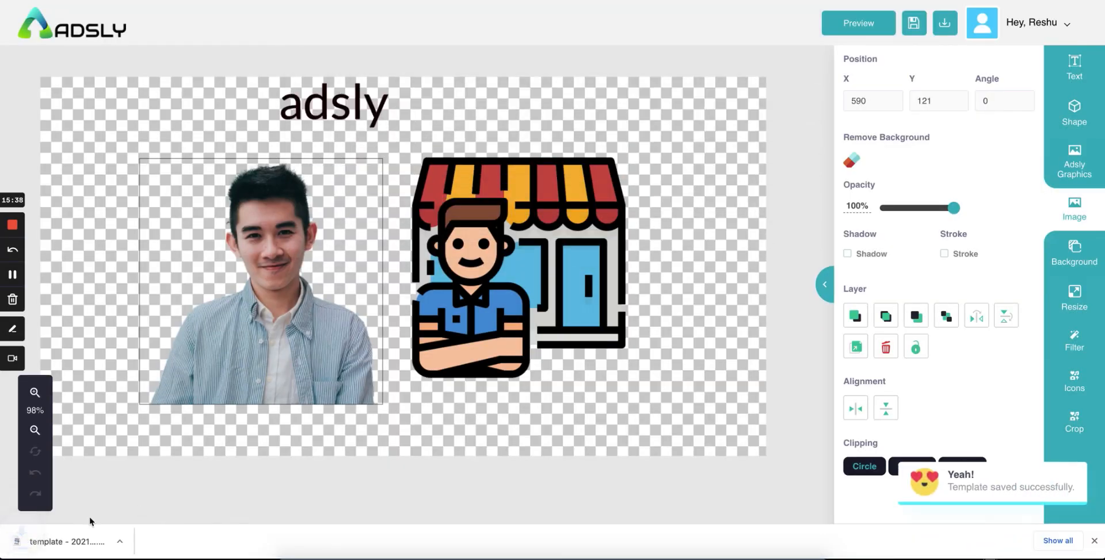
{"action": "left_click", "coordinate": [64, 541]}
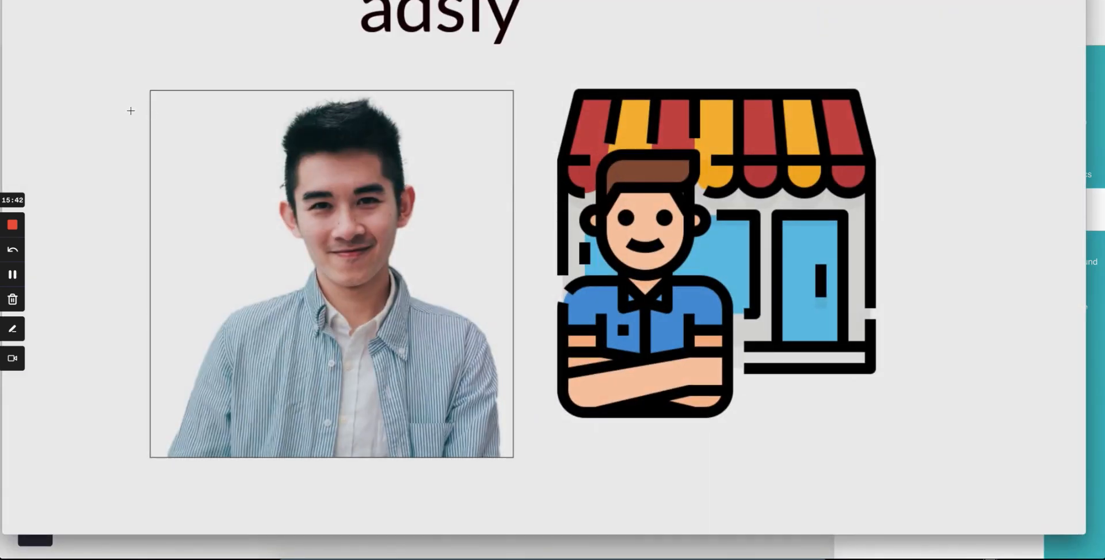
{"action": "key", "text": "super+w"}
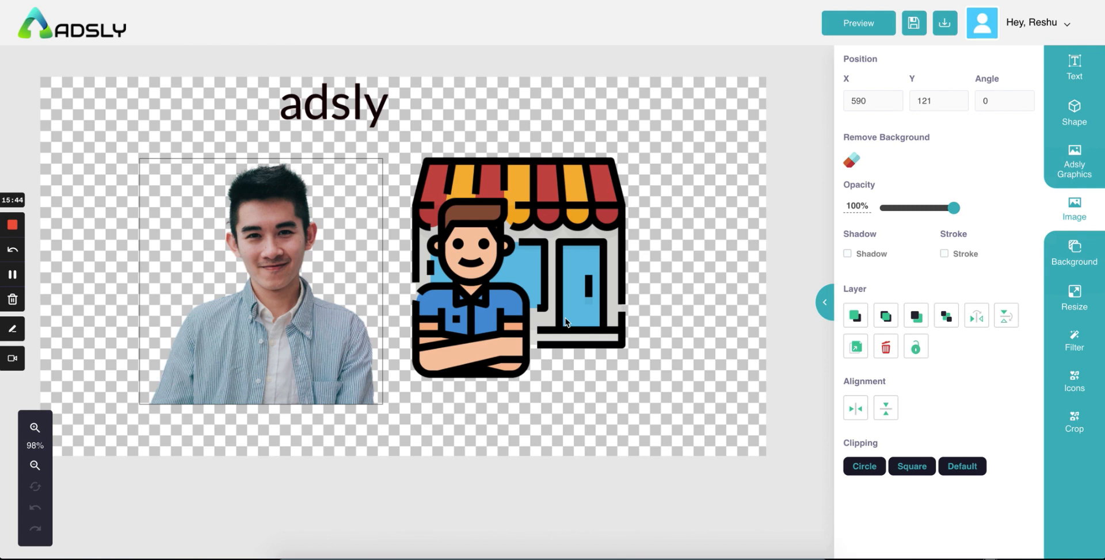
Step: Resize the canvas to the Facebook Collection Ads preset (1200x628px), after briefly trying Facebook Stories
{"action": "left_click", "coordinate": [1073, 300]}
{"action": "scroll", "coordinate": [904, 325], "scroll_direction": "down", "scroll_amount": 15}
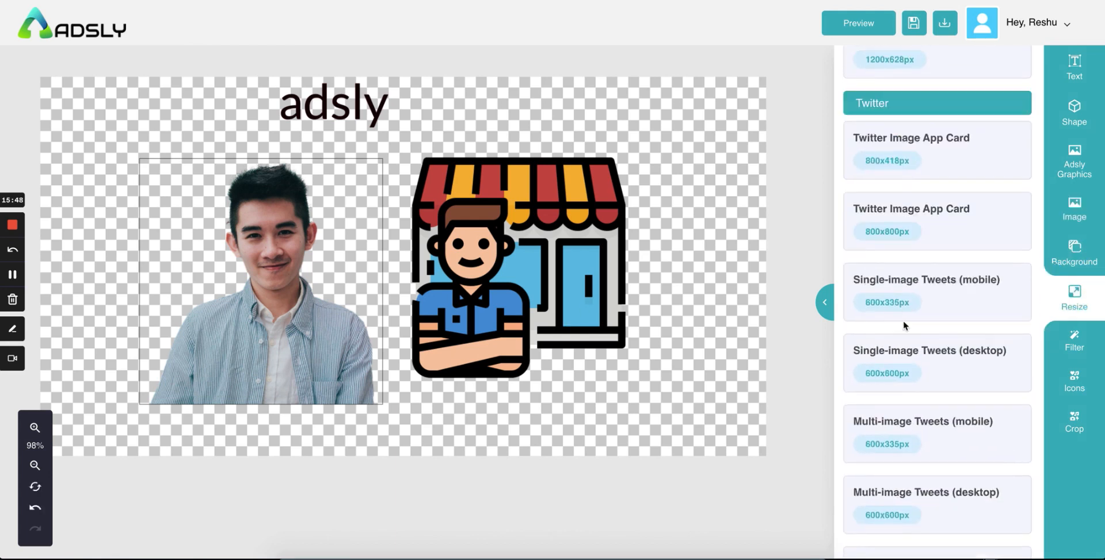
{"action": "scroll", "coordinate": [903, 325], "scroll_direction": "down", "scroll_amount": 20}
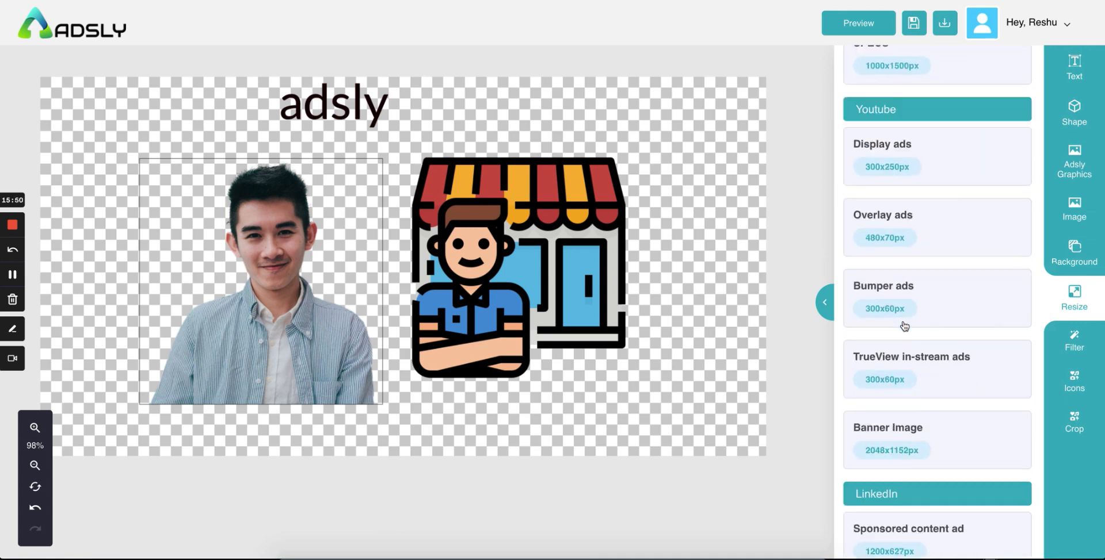
{"action": "scroll", "coordinate": [903, 327], "scroll_direction": "down", "scroll_amount": 20}
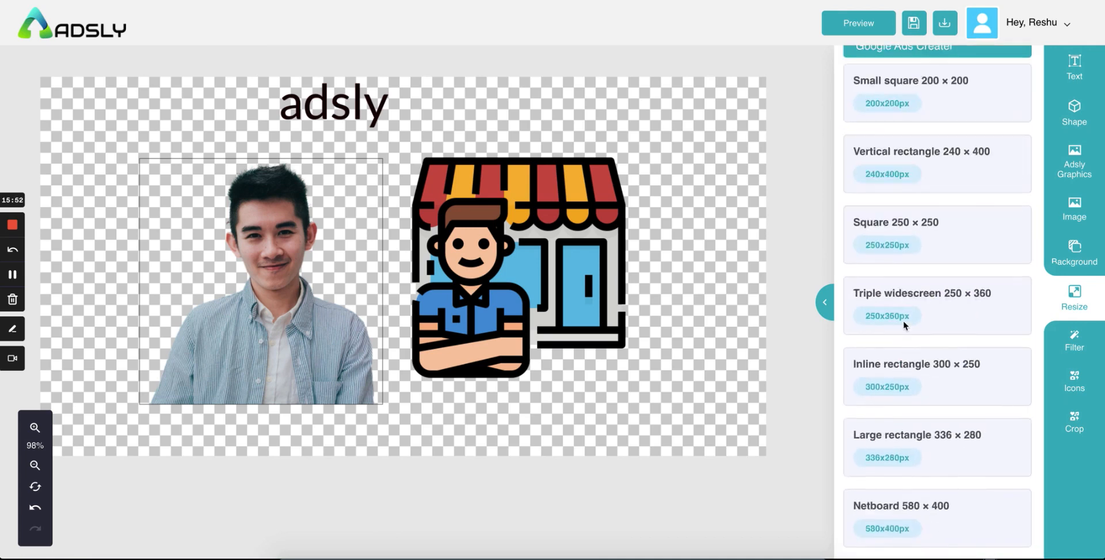
{"action": "scroll", "coordinate": [904, 322], "scroll_direction": "down", "scroll_amount": 16}
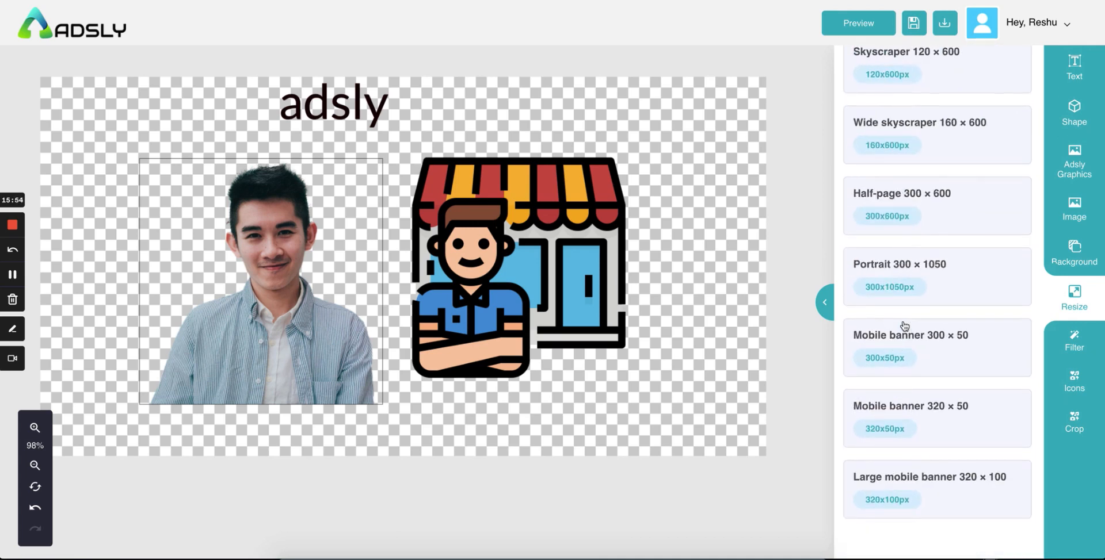
{"action": "scroll", "coordinate": [905, 325], "scroll_direction": "up", "scroll_amount": 20}
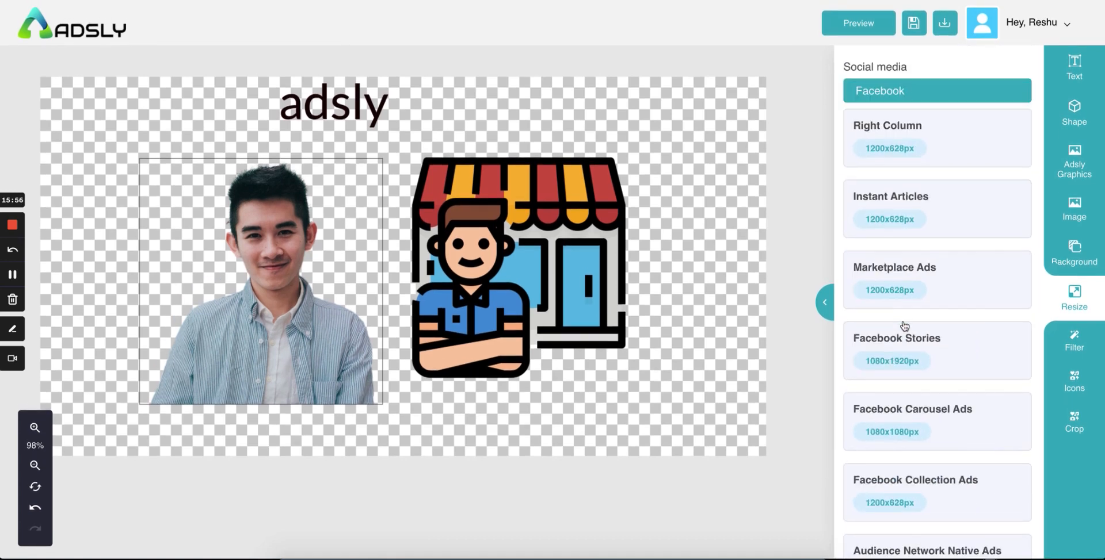
{"action": "scroll", "coordinate": [938, 227], "scroll_direction": "down", "scroll_amount": 3}
{"action": "left_click", "coordinate": [952, 216]}
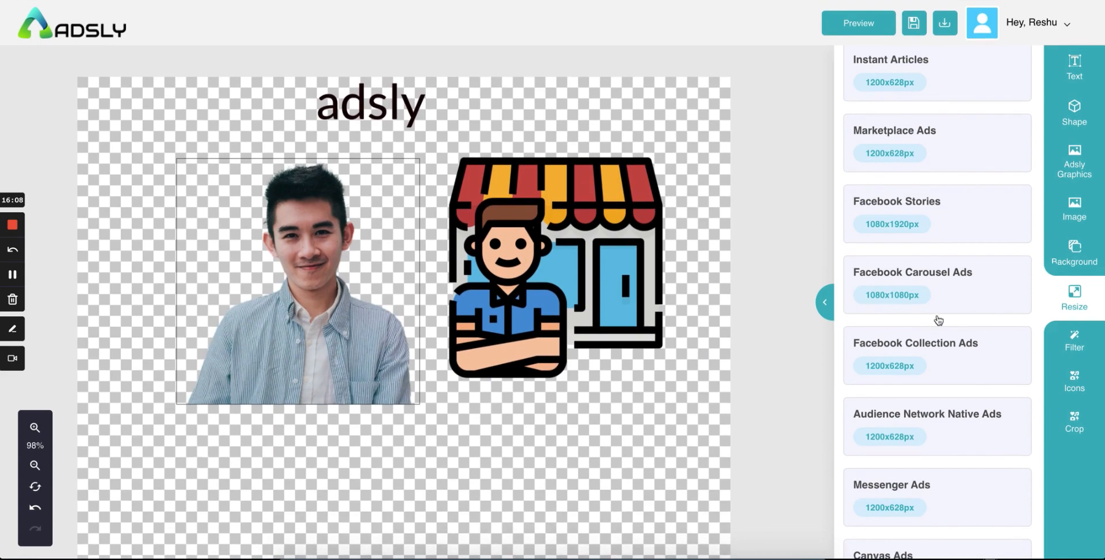
{"action": "left_click", "coordinate": [974, 338]}
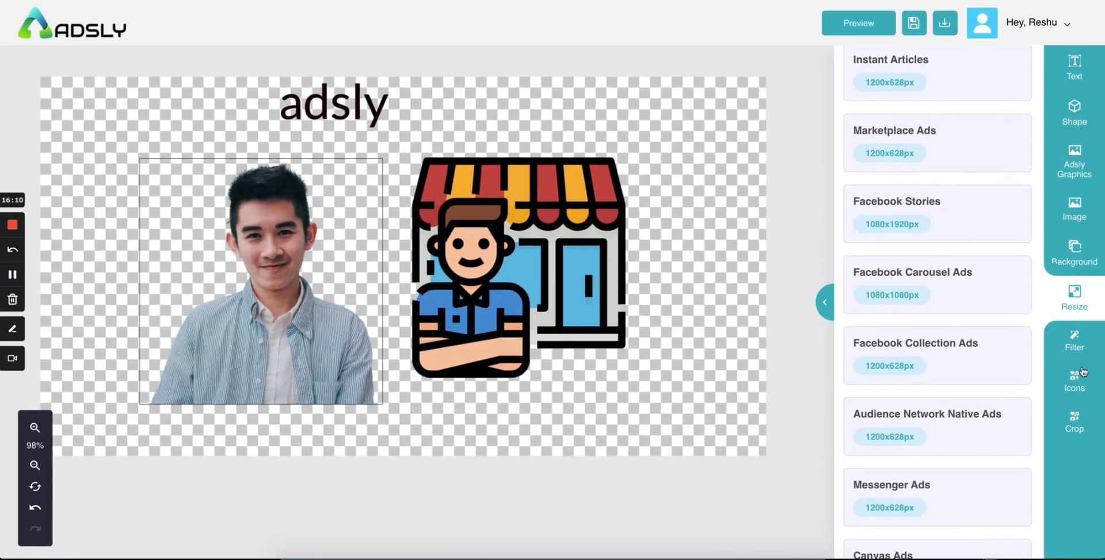
Step: Try Blur, Grayscale, Saturate, Spring-Grass and other filters on the images, settling on Sea
{"action": "left_click", "coordinate": [1074, 341]}
{"action": "scroll", "coordinate": [998, 239], "scroll_direction": "up", "scroll_amount": 3}
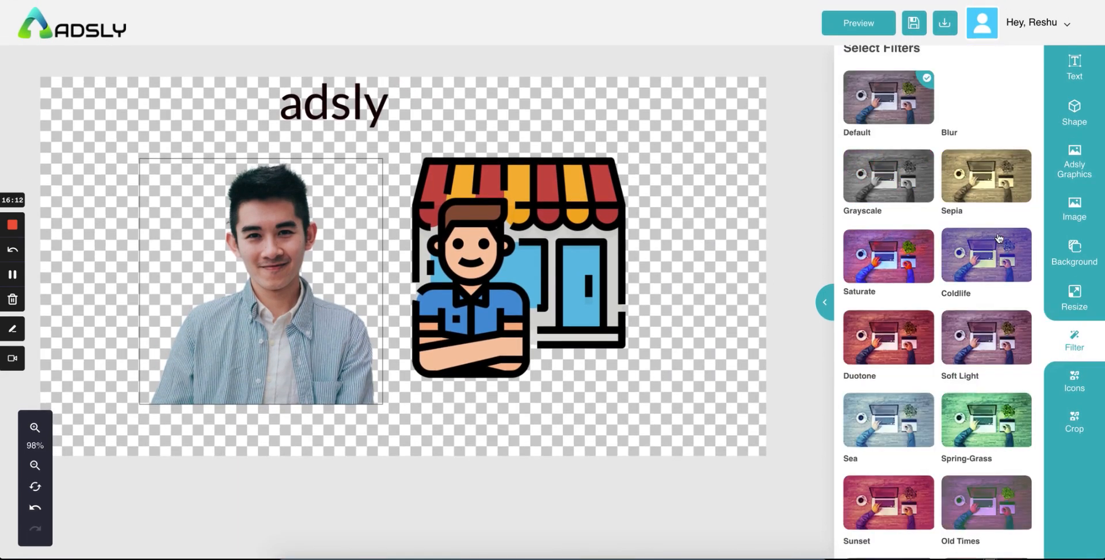
{"action": "left_click", "coordinate": [999, 120]}
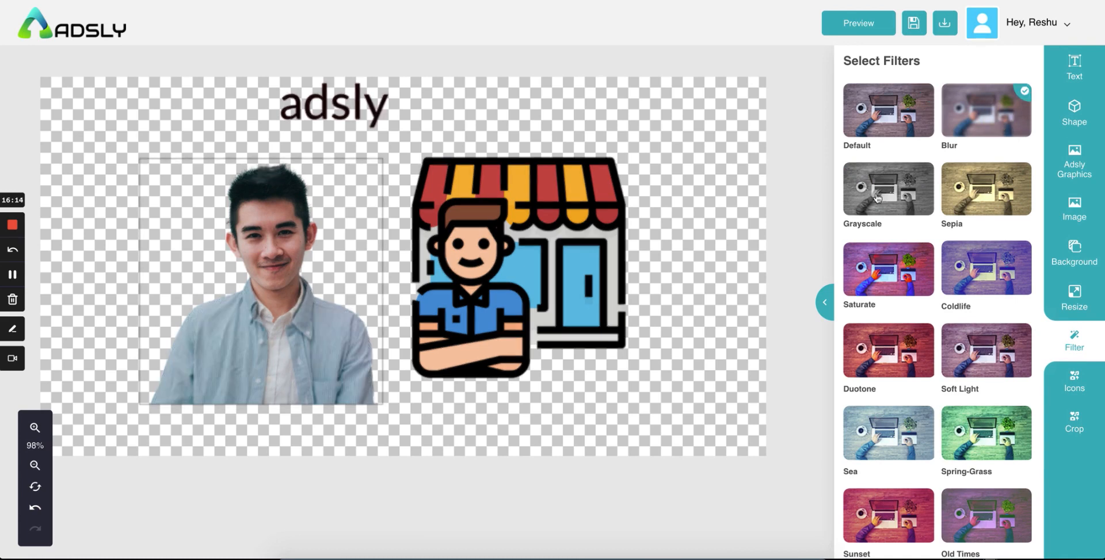
{"action": "left_click", "coordinate": [877, 198]}
{"action": "left_click", "coordinate": [944, 207]}
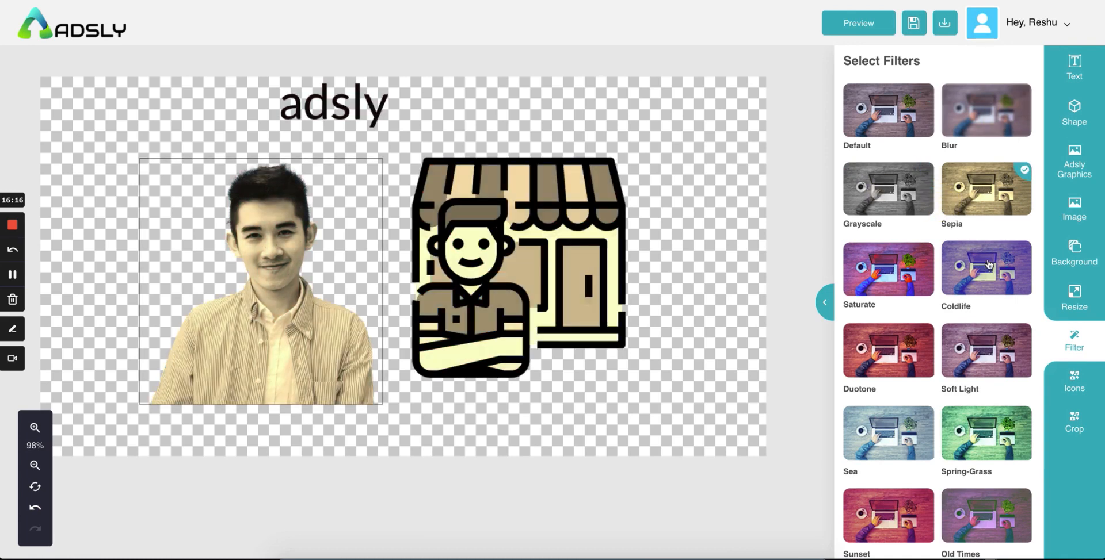
{"action": "left_click", "coordinate": [989, 266]}
{"action": "left_click", "coordinate": [874, 265]}
{"action": "left_click", "coordinate": [879, 347]}
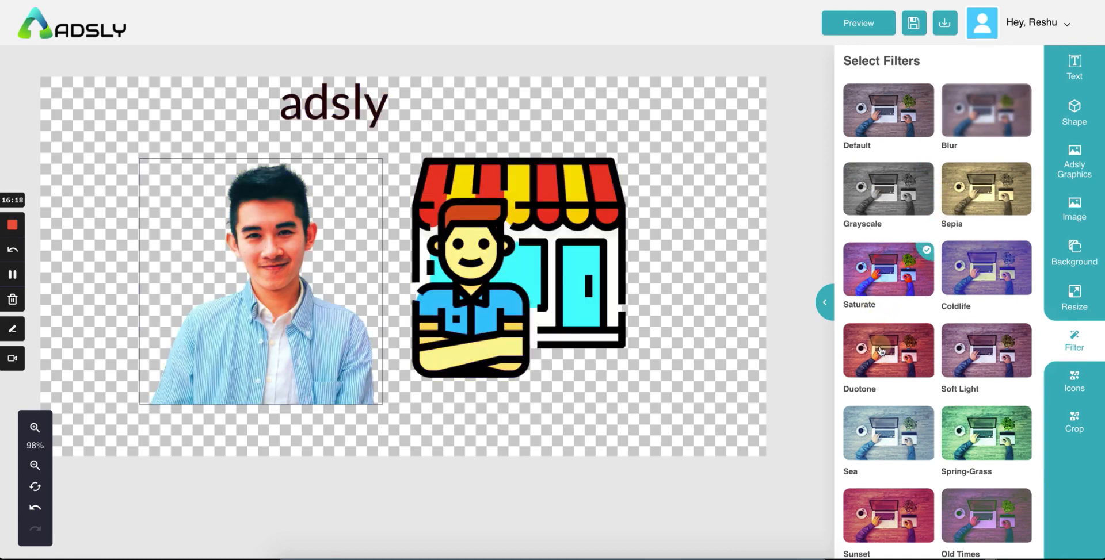
{"action": "left_click", "coordinate": [978, 364]}
{"action": "left_click", "coordinate": [982, 465]}
{"action": "left_click", "coordinate": [859, 453]}
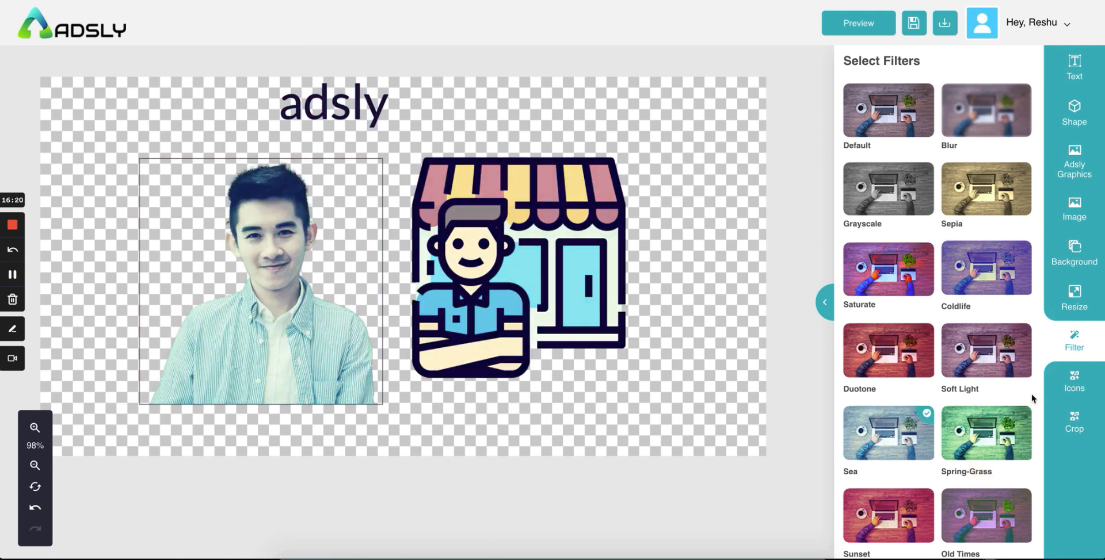
{"action": "left_click", "coordinate": [1084, 391]}
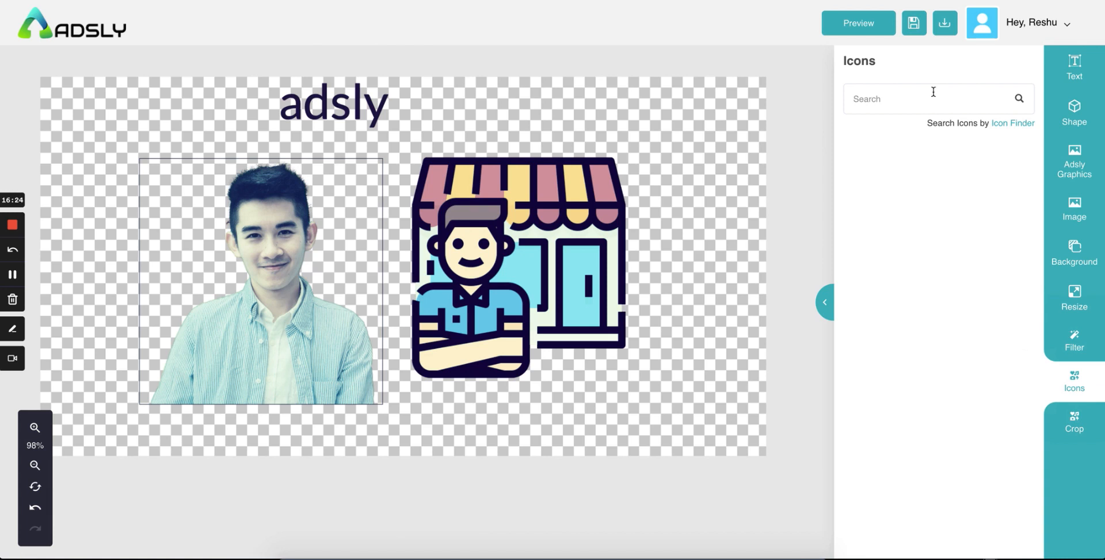
Step: Search the icon library for 'laptop' and browse the results
{"action": "left_click", "coordinate": [898, 99]}
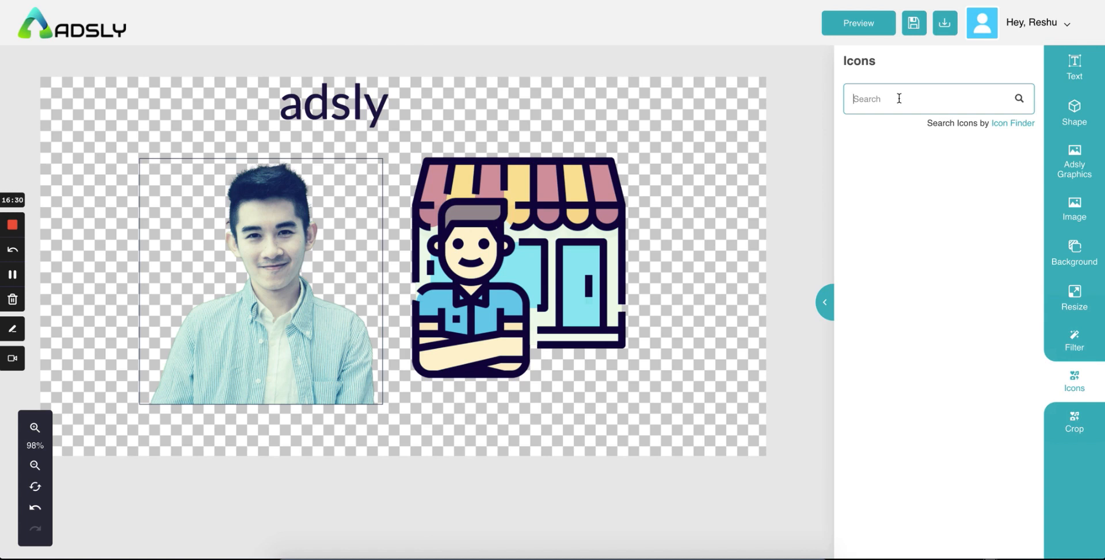
{"action": "type", "text": "laptop"}
{"action": "key", "text": "Return"}
{"action": "scroll", "coordinate": [928, 423], "scroll_direction": "down", "scroll_amount": 2}
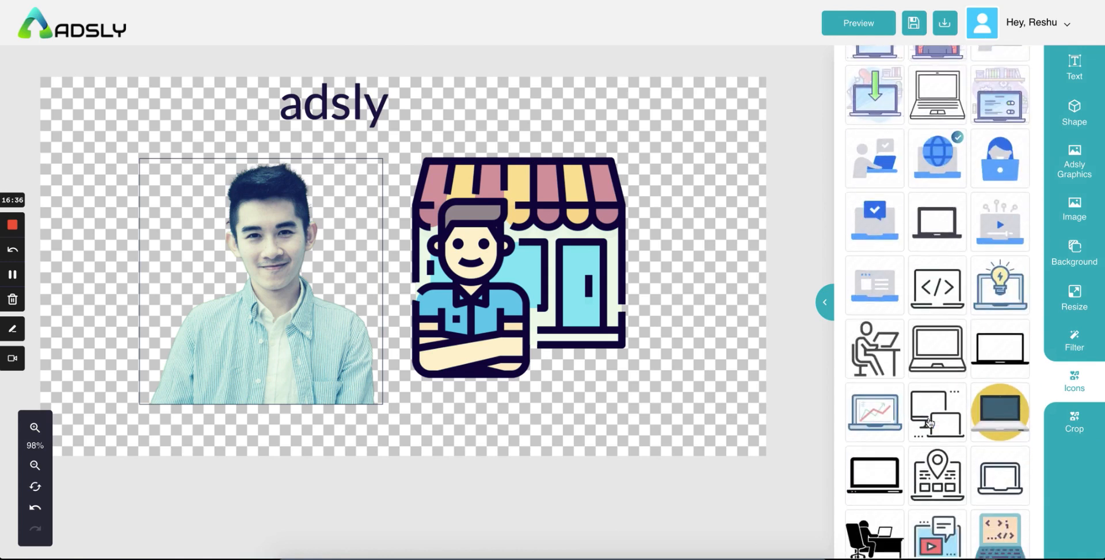
{"action": "scroll", "coordinate": [929, 423], "scroll_direction": "down", "scroll_amount": 10}
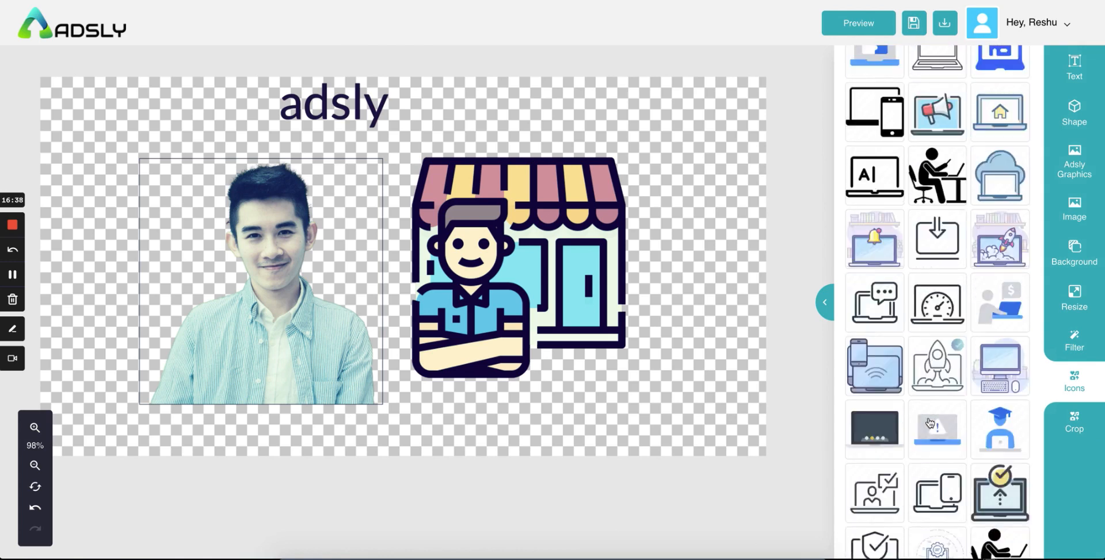
{"action": "scroll", "coordinate": [929, 423], "scroll_direction": "up", "scroll_amount": 12}
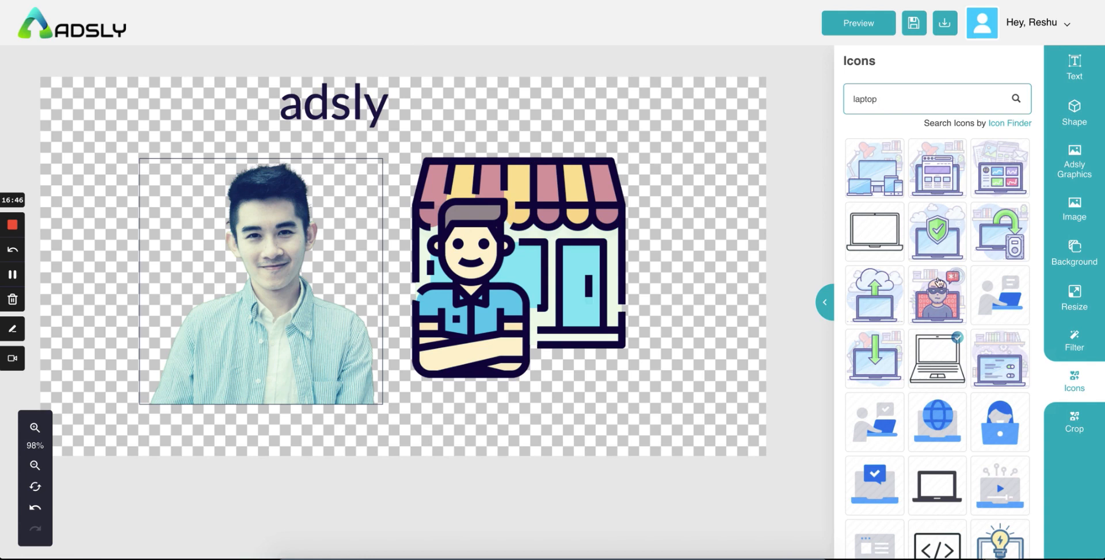
{"action": "scroll", "coordinate": [931, 356], "scroll_direction": "down", "scroll_amount": 5}
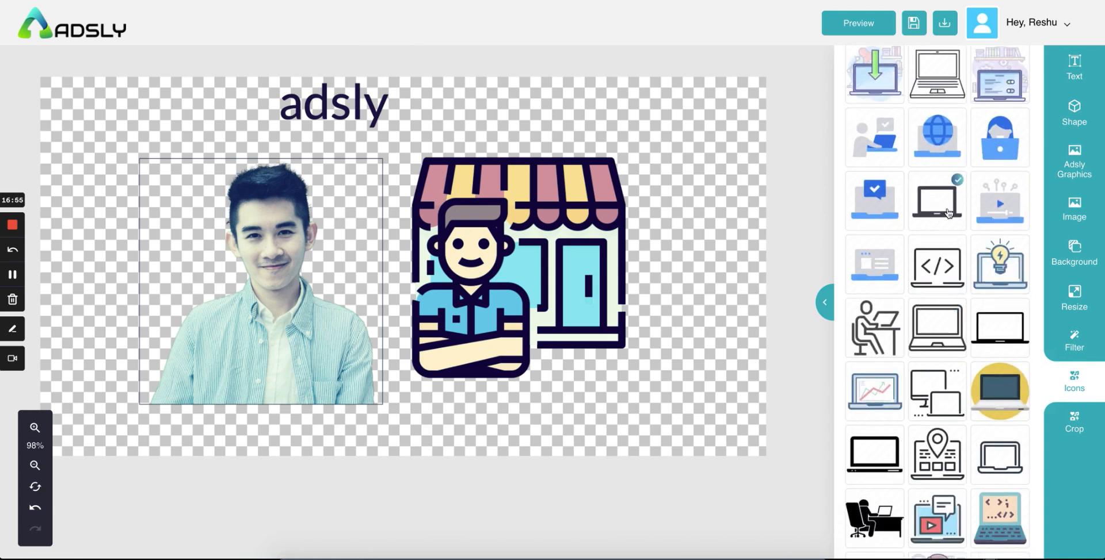
{"action": "scroll", "coordinate": [890, 361], "scroll_direction": "up", "scroll_amount": 5}
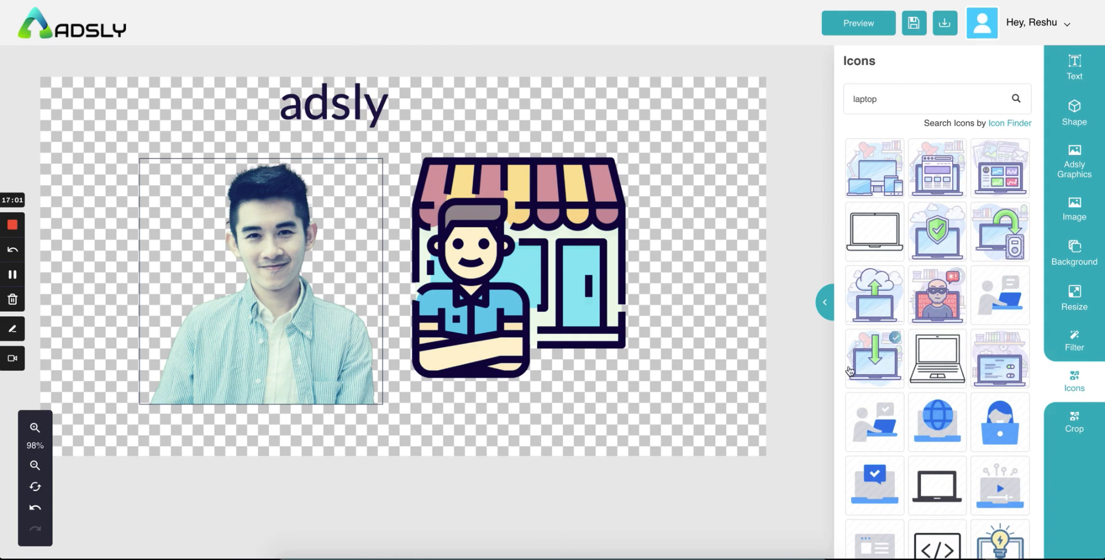
{"action": "scroll", "coordinate": [957, 338], "scroll_direction": "down", "scroll_amount": 5}
{"action": "scroll", "coordinate": [958, 315], "scroll_direction": "up", "scroll_amount": 5}
Step: Preview the finished banner, return to the editor, and save the design
{"action": "left_click", "coordinate": [853, 24]}
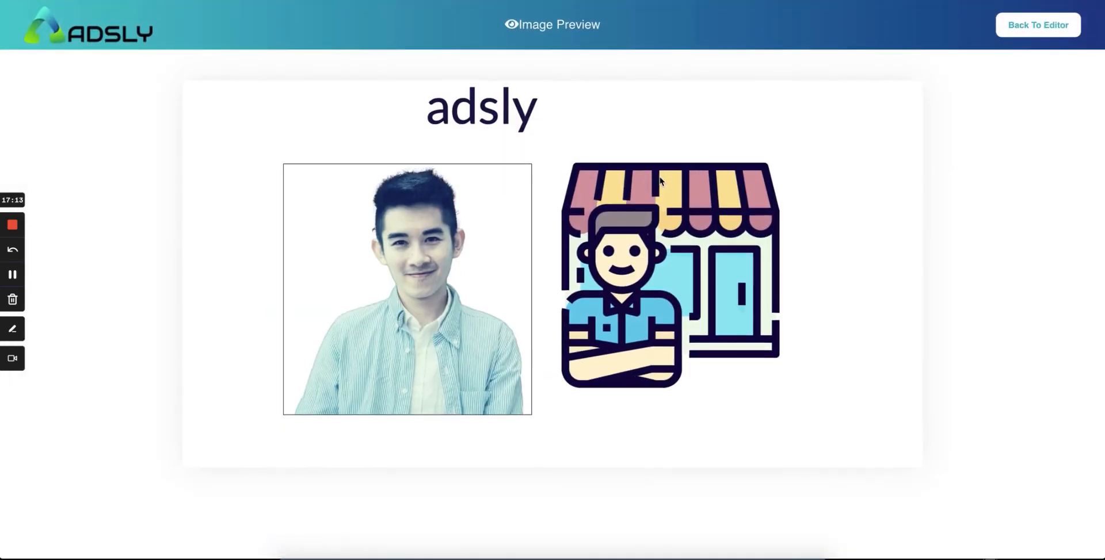
{"action": "left_click", "coordinate": [1044, 24]}
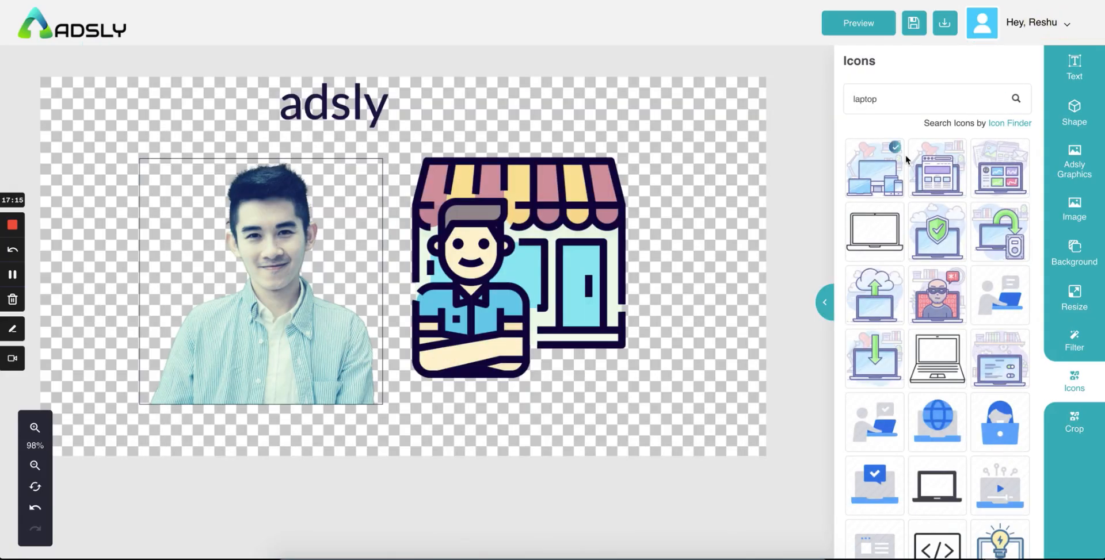
{"action": "left_click", "coordinate": [912, 26]}
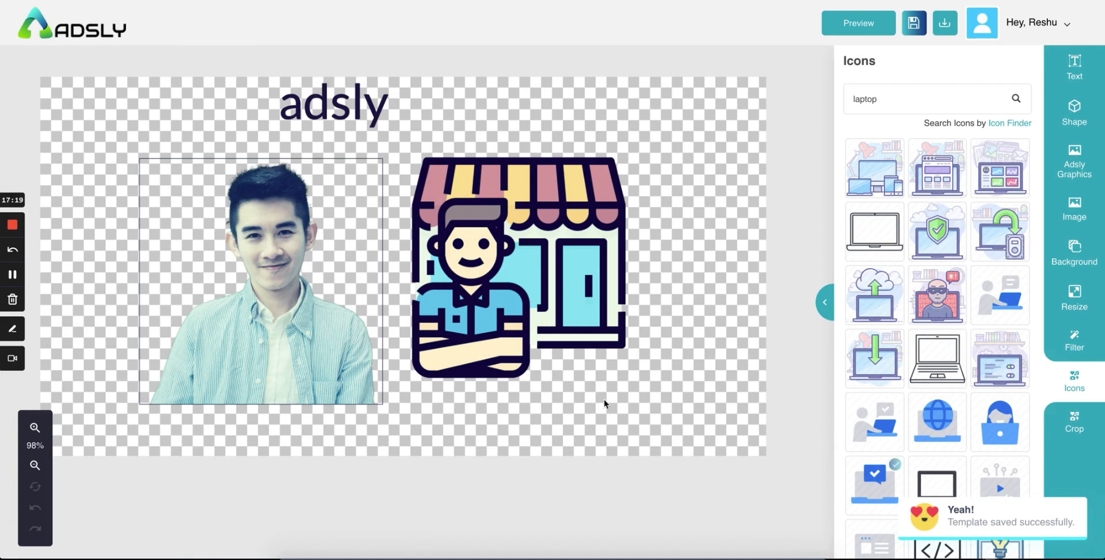
Step: Return to the Projects page using the ADSLY logo
{"action": "left_click", "coordinate": [36, 16]}
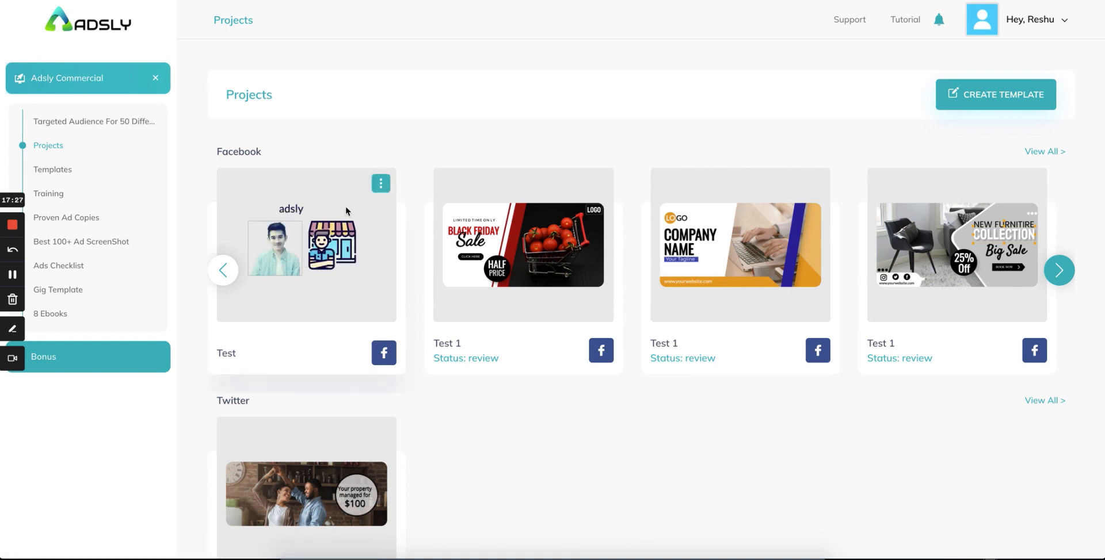
Step: Rename the Test project card to 'test 1' and close the rename dialog
{"action": "left_click", "coordinate": [381, 184]}
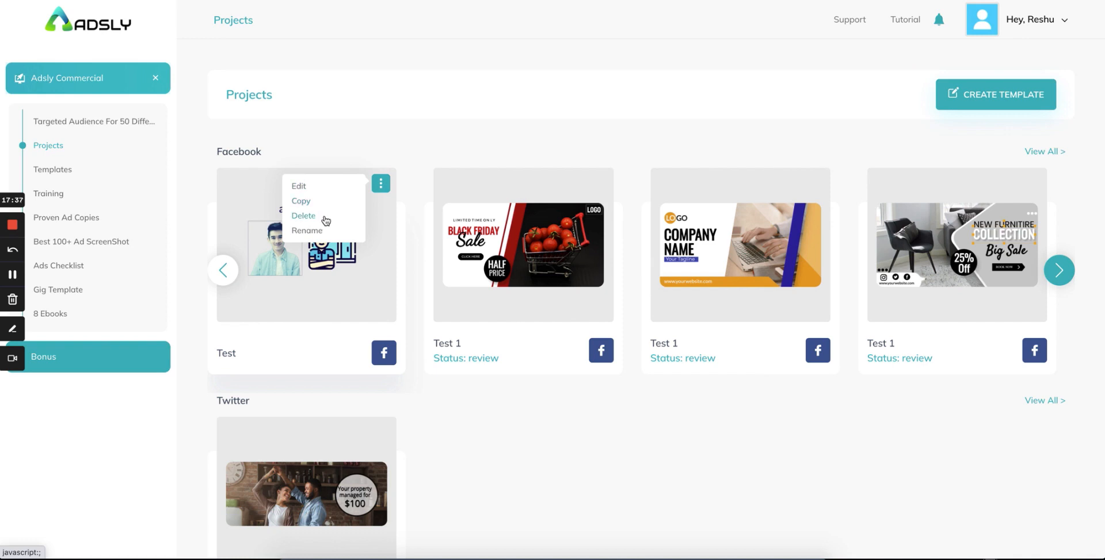
{"action": "left_click", "coordinate": [328, 232]}
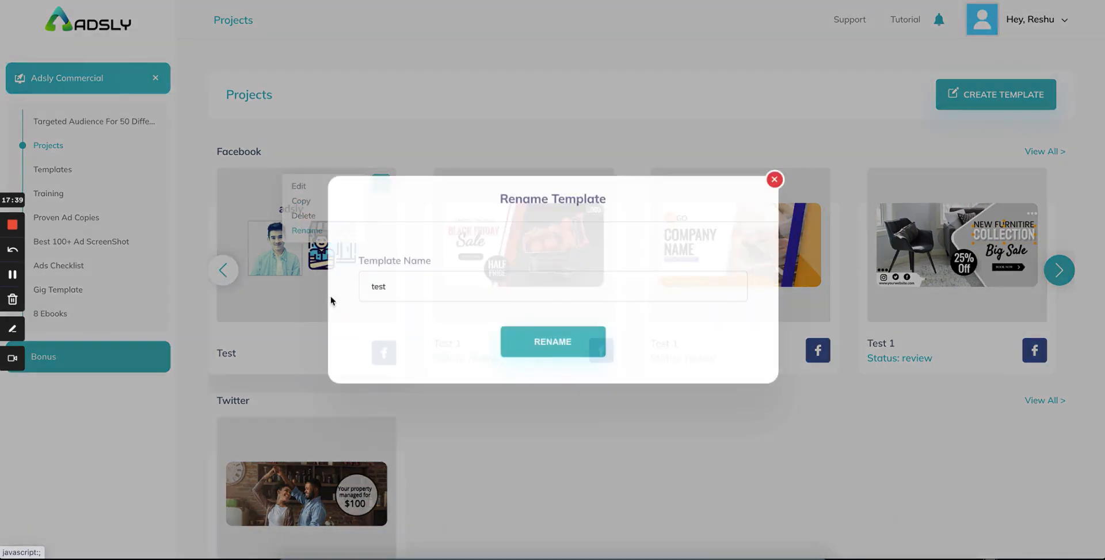
{"action": "left_click", "coordinate": [426, 291]}
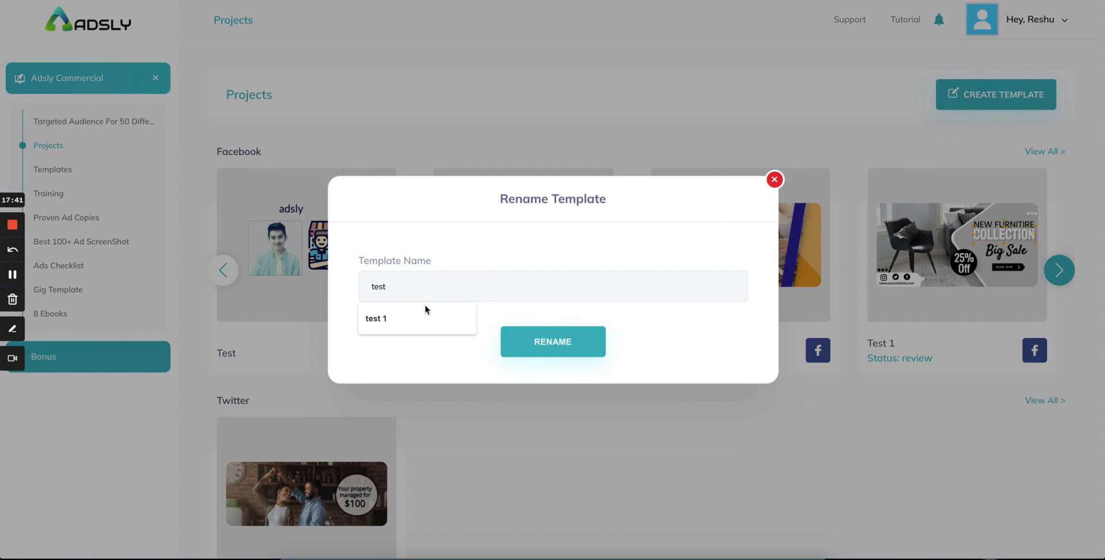
{"action": "left_click", "coordinate": [425, 313]}
{"action": "left_click", "coordinate": [524, 357]}
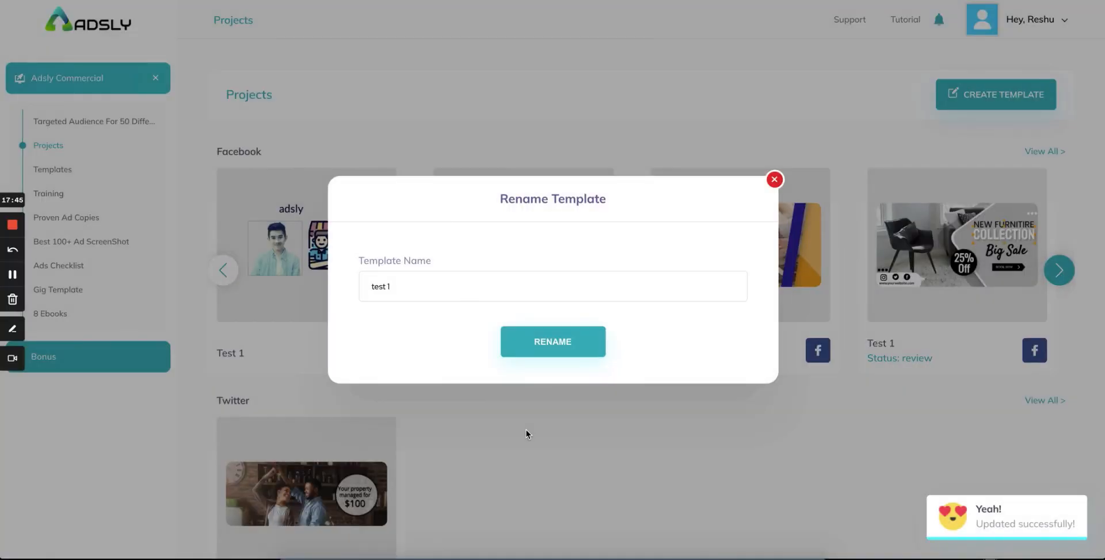
{"action": "left_click", "coordinate": [775, 181]}
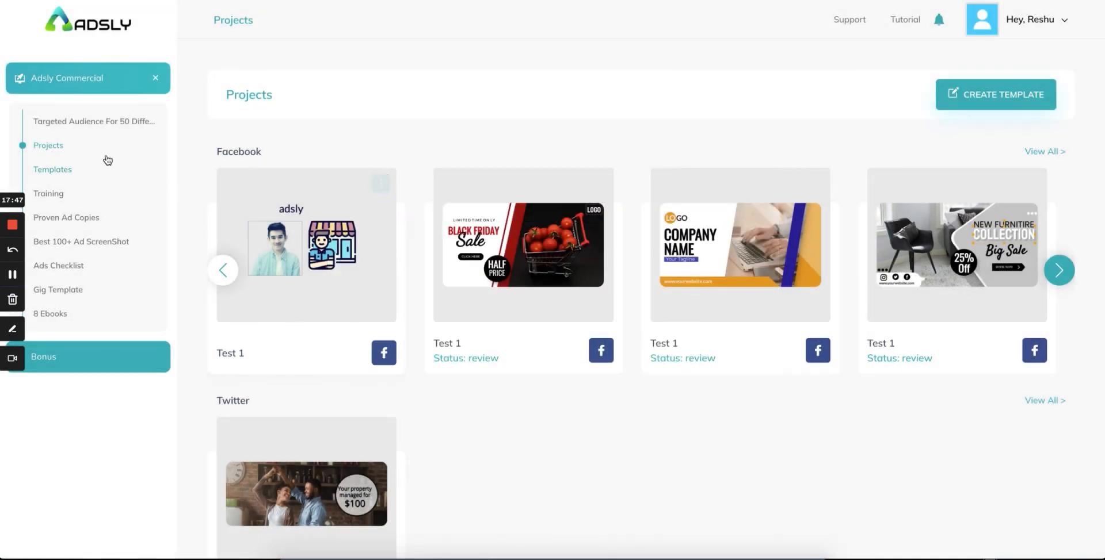
{"action": "scroll", "coordinate": [489, 221], "scroll_direction": "down", "scroll_amount": 2}
{"action": "scroll", "coordinate": [489, 221], "scroll_direction": "up", "scroll_amount": 2}
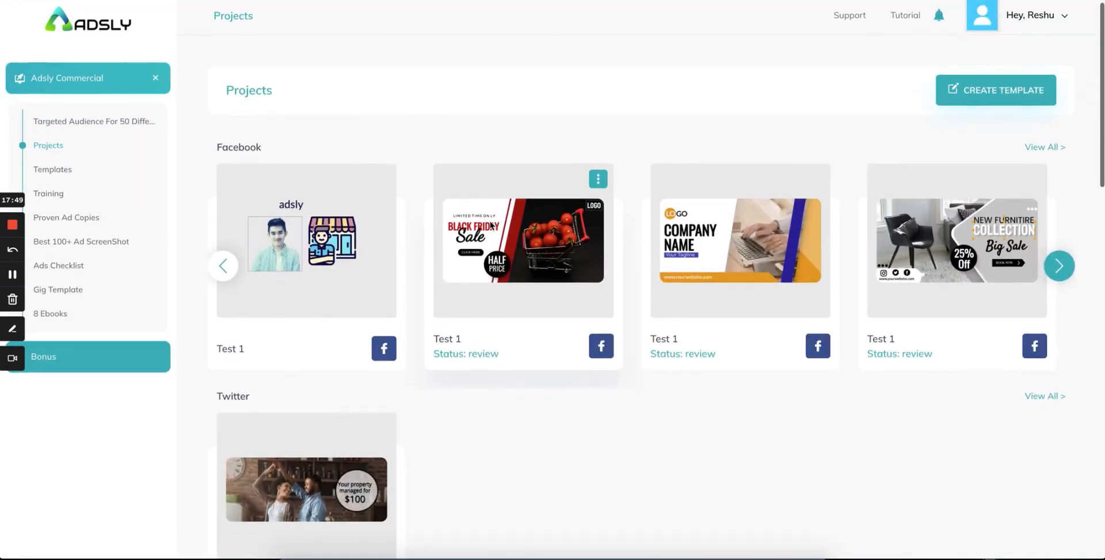
{"action": "scroll", "coordinate": [490, 223], "scroll_direction": "down", "scroll_amount": 1}
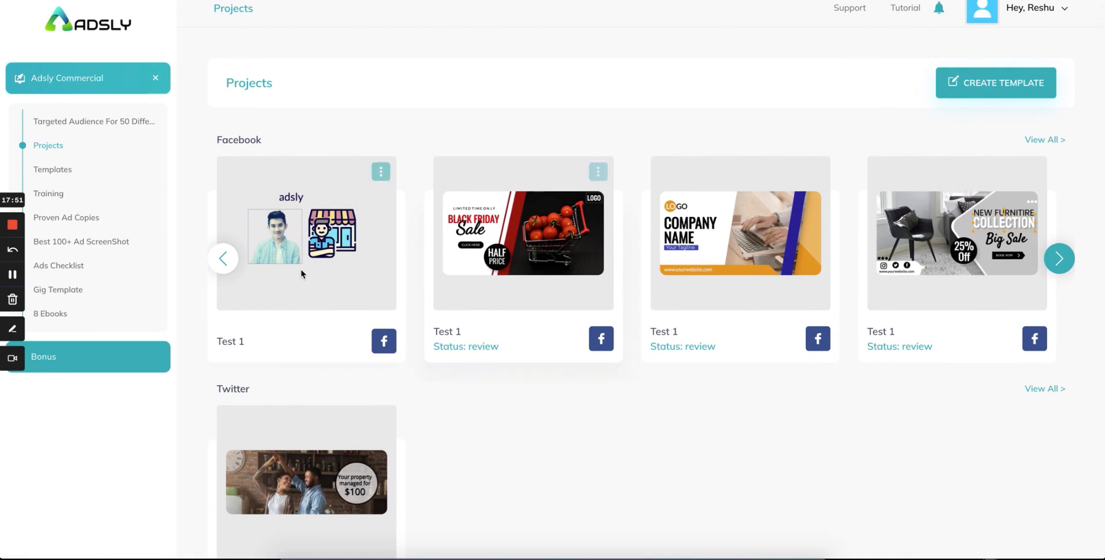
{"action": "scroll", "coordinate": [300, 268], "scroll_direction": "down", "scroll_amount": 15}
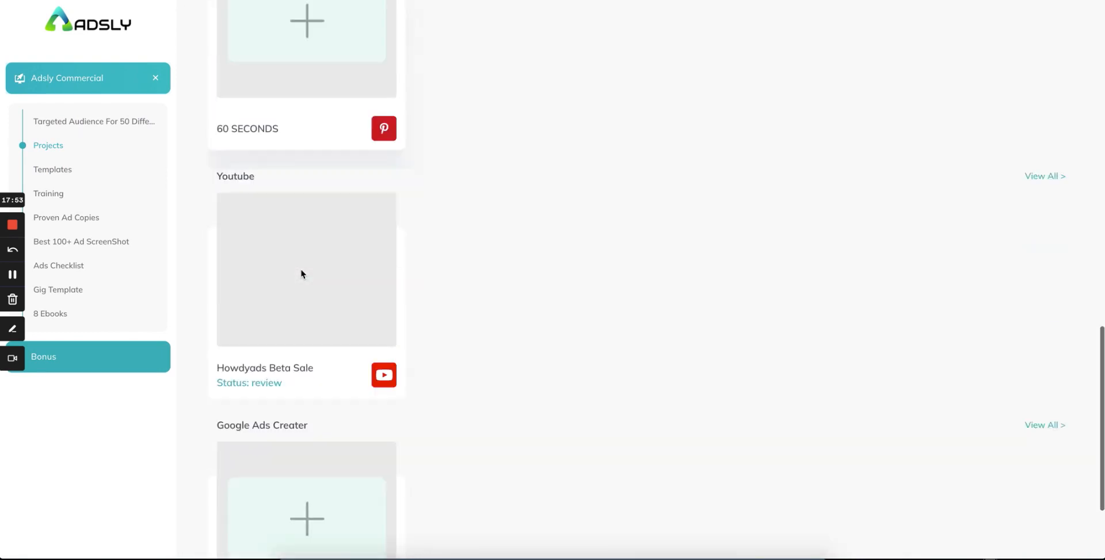
{"action": "scroll", "coordinate": [300, 270], "scroll_direction": "down", "scroll_amount": 2}
{"action": "scroll", "coordinate": [298, 108], "scroll_direction": "up", "scroll_amount": 3}
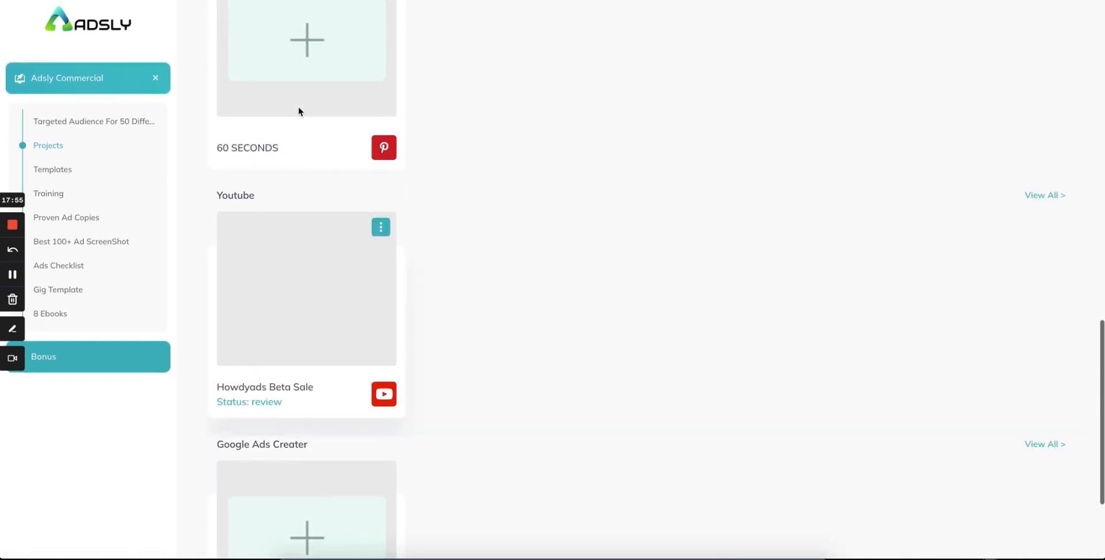
{"action": "scroll", "coordinate": [284, 192], "scroll_direction": "down", "scroll_amount": 1}
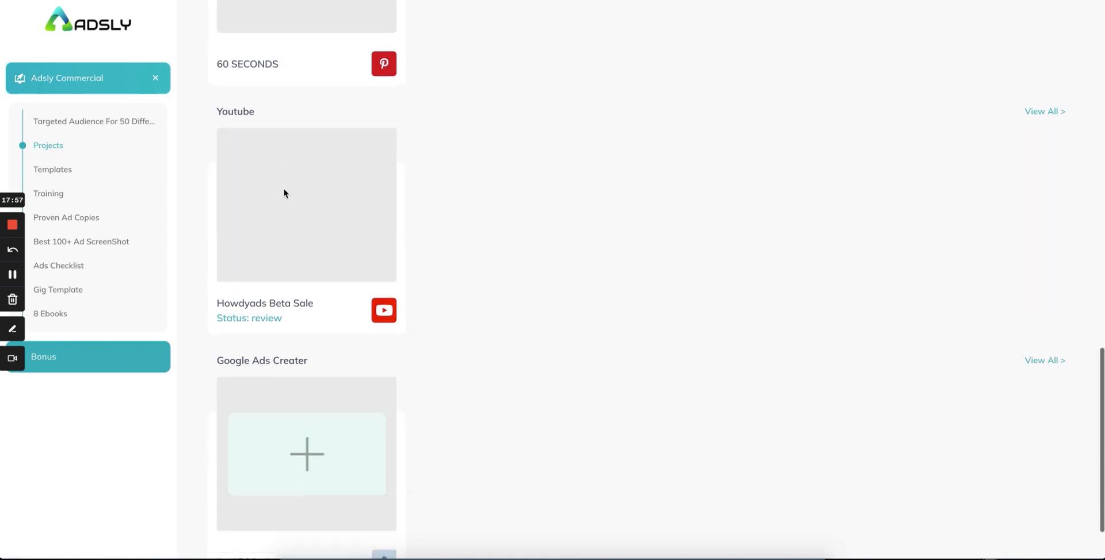
{"action": "scroll", "coordinate": [293, 403], "scroll_direction": "down", "scroll_amount": 1}
{"action": "scroll", "coordinate": [292, 405], "scroll_direction": "up", "scroll_amount": 15}
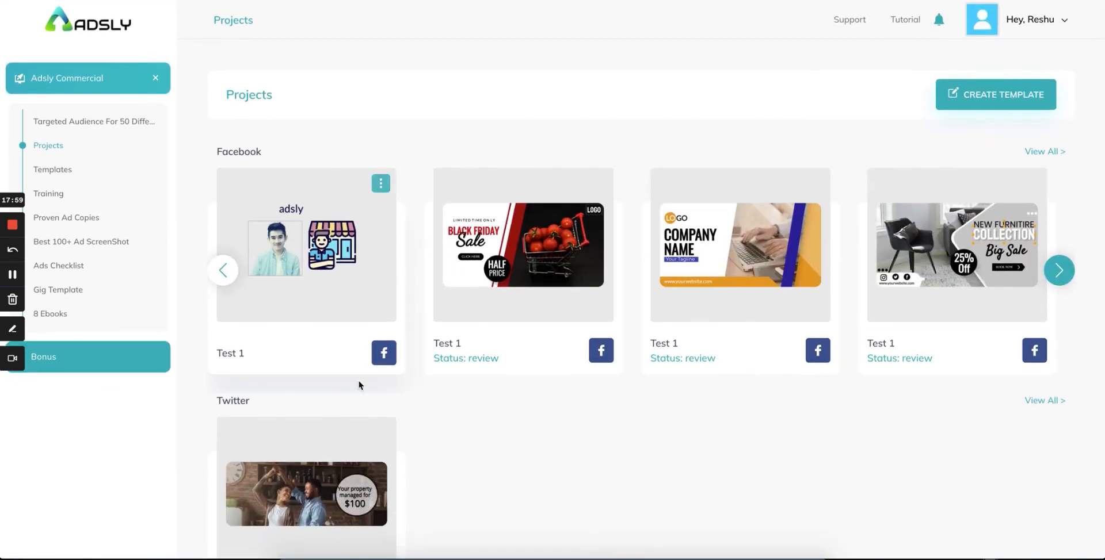
{"action": "scroll", "coordinate": [337, 419], "scroll_direction": "down", "scroll_amount": 6}
{"action": "scroll", "coordinate": [338, 419], "scroll_direction": "up", "scroll_amount": 6}
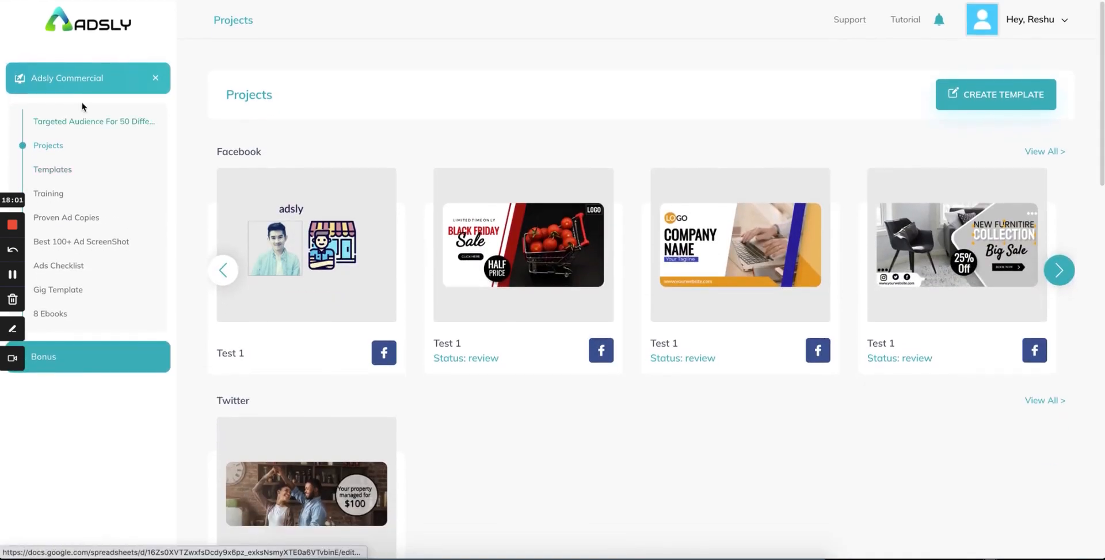
{"action": "left_click", "coordinate": [115, 122]}
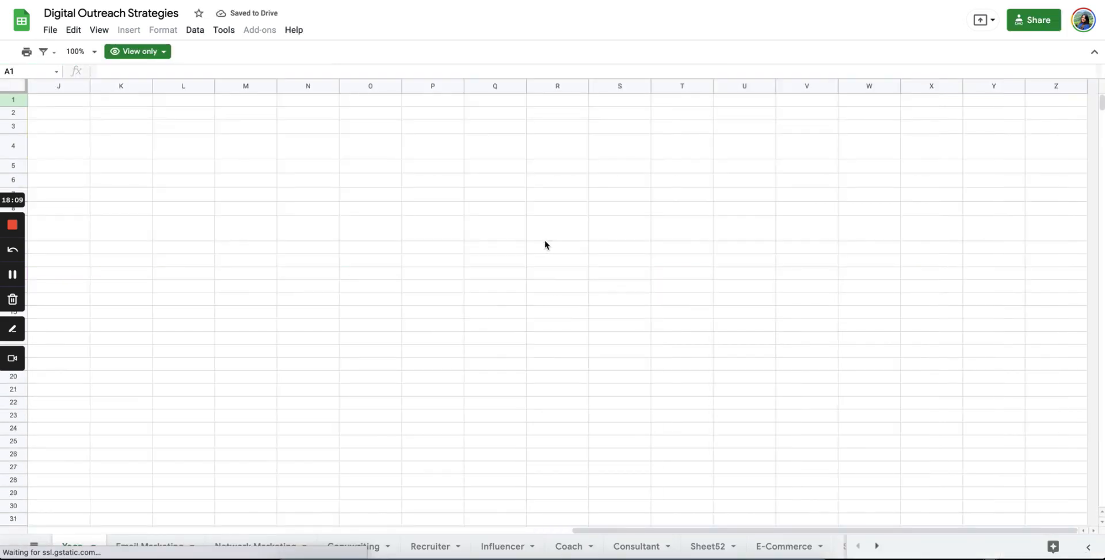
{"action": "left_click", "coordinate": [145, 547]}
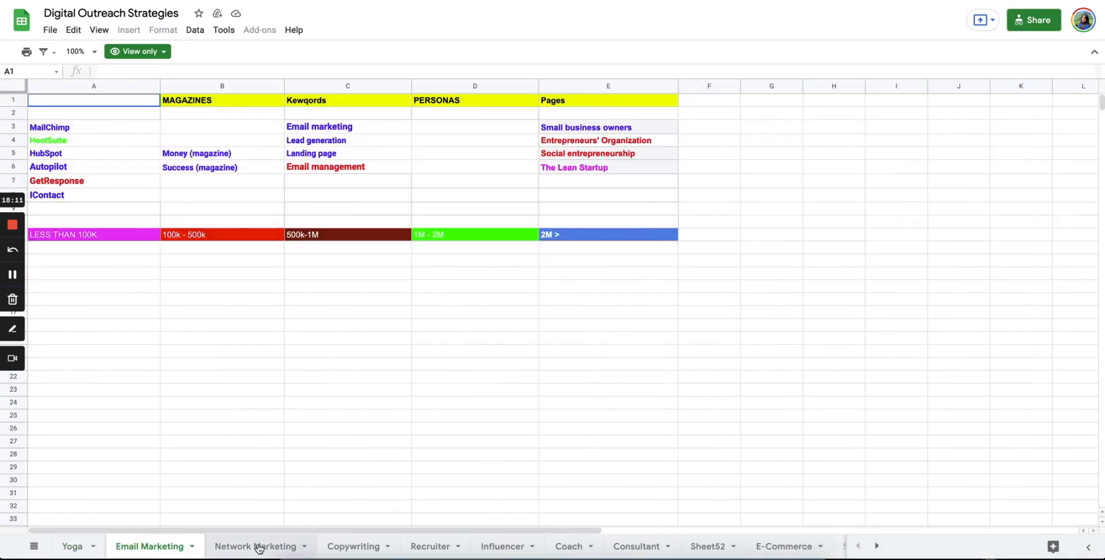
{"action": "left_click", "coordinate": [256, 547]}
{"action": "left_click", "coordinate": [342, 547]}
{"action": "left_click", "coordinate": [431, 547]}
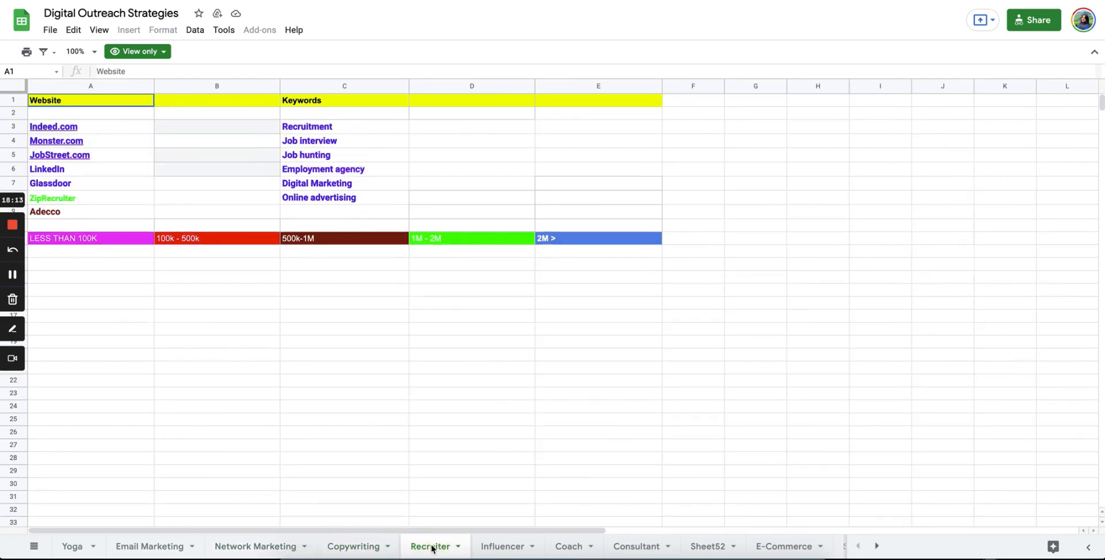
{"action": "left_click", "coordinate": [512, 550]}
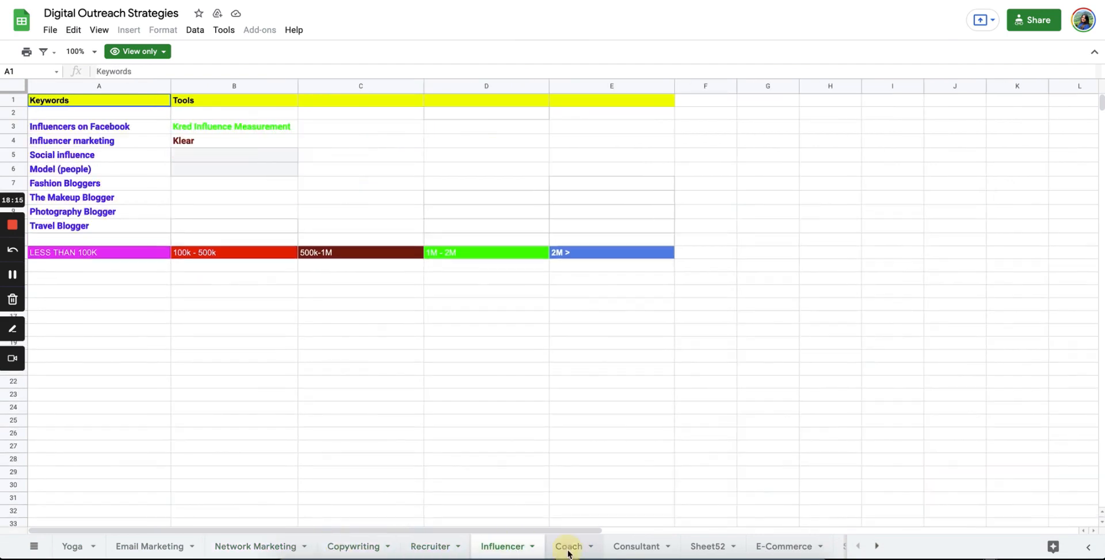
{"action": "left_click", "coordinate": [568, 551]}
{"action": "left_click", "coordinate": [631, 552]}
{"action": "left_click", "coordinate": [703, 546]}
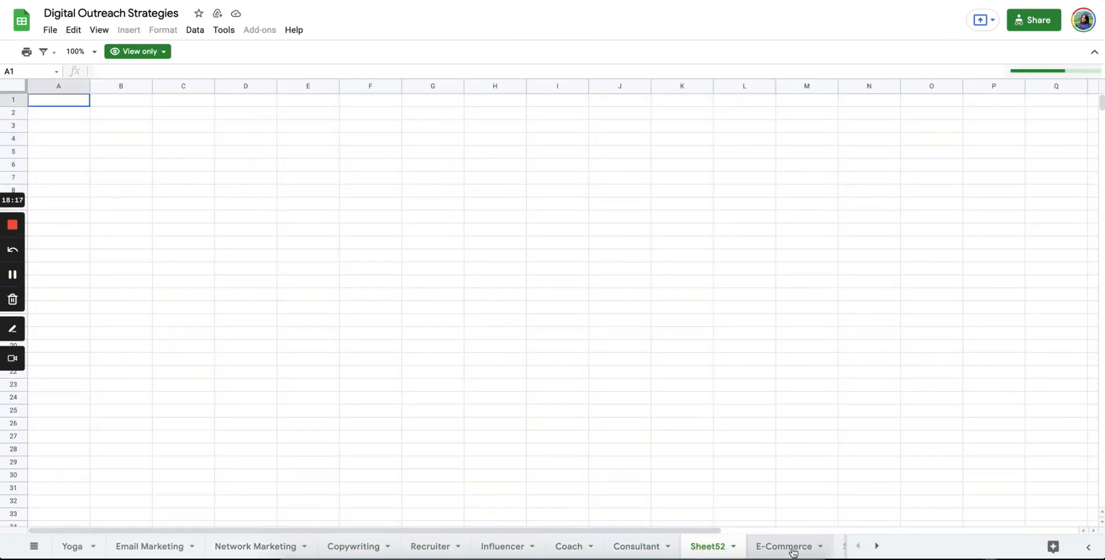
{"action": "left_click", "coordinate": [792, 550]}
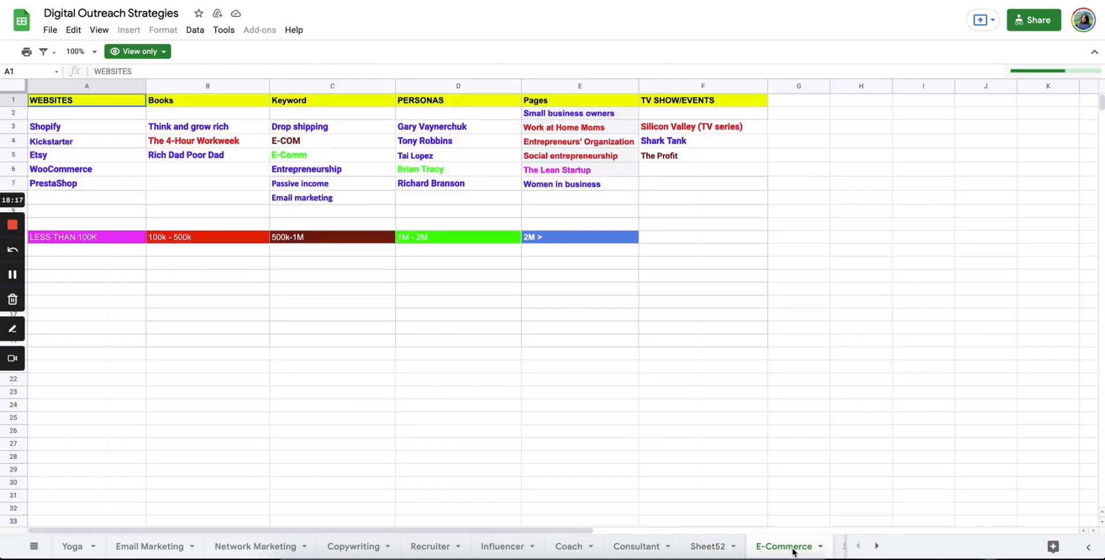
{"action": "left_click", "coordinate": [877, 546]}
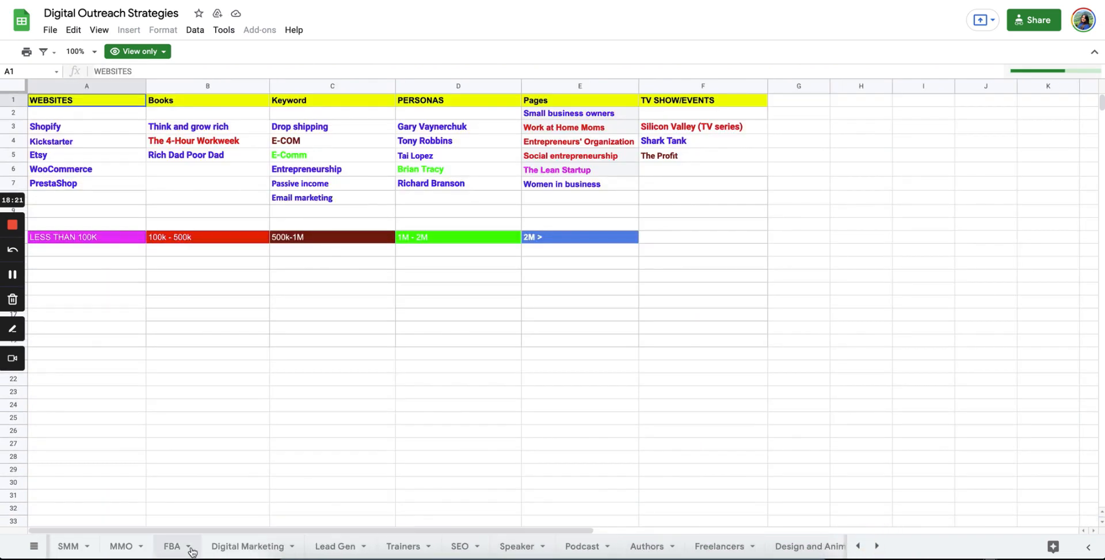
{"action": "left_click", "coordinate": [242, 548]}
{"action": "left_click", "coordinate": [343, 551]}
{"action": "left_click", "coordinate": [405, 549]}
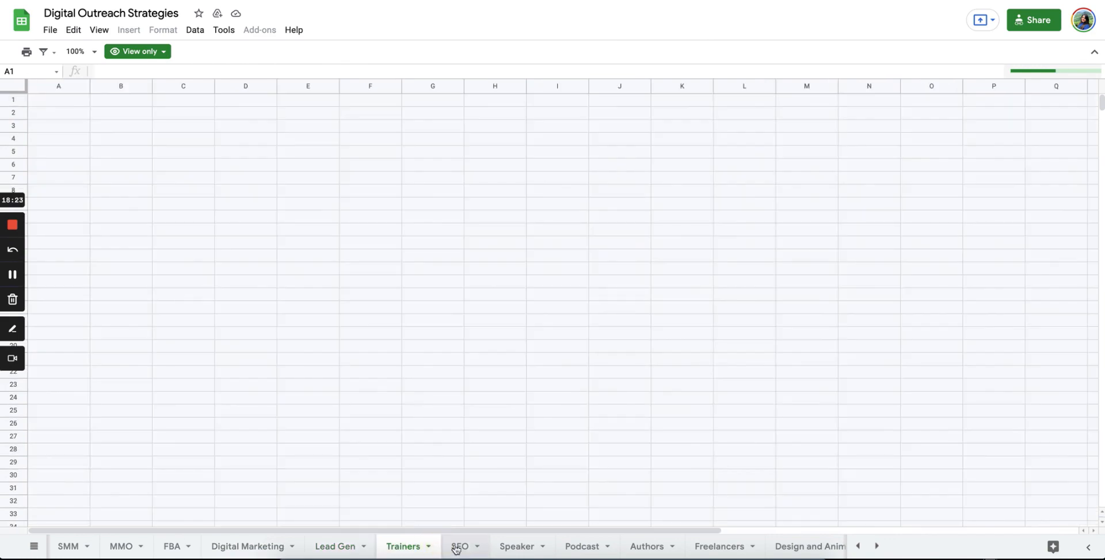
{"action": "left_click", "coordinate": [460, 550]}
{"action": "left_click", "coordinate": [517, 549]}
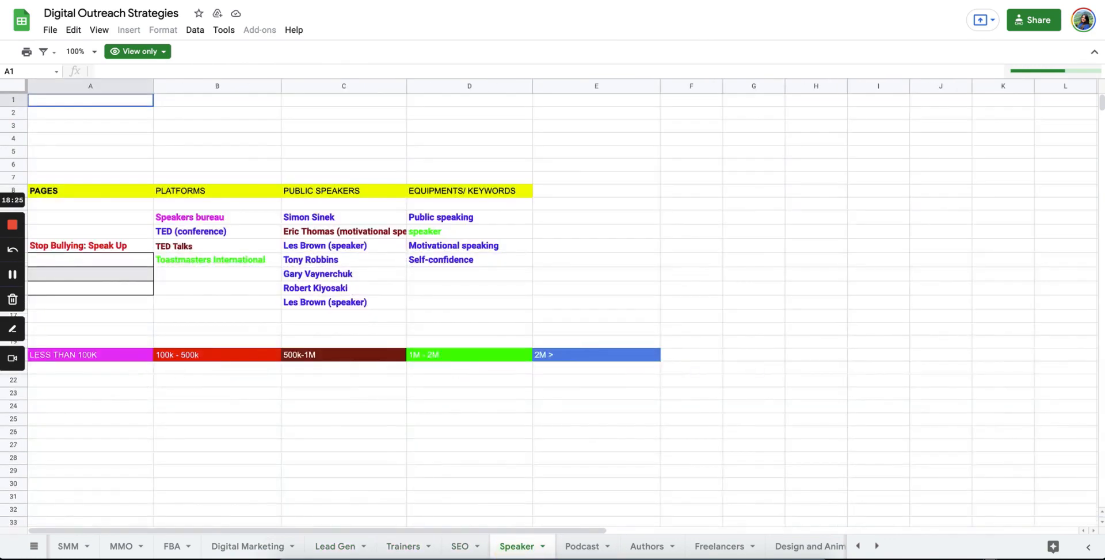
{"action": "left_click", "coordinate": [125, 0]}
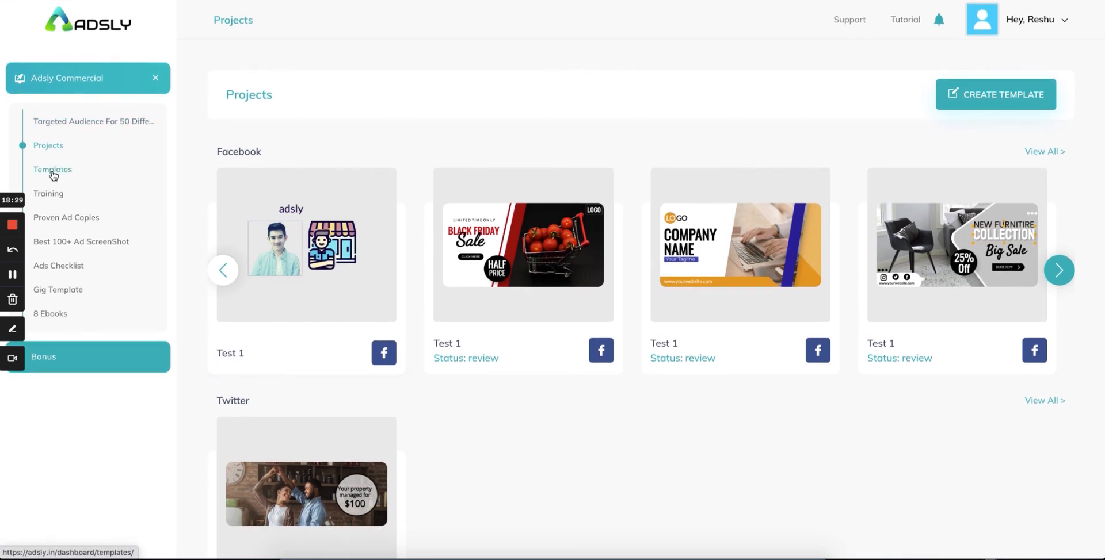
{"action": "left_click", "coordinate": [53, 172]}
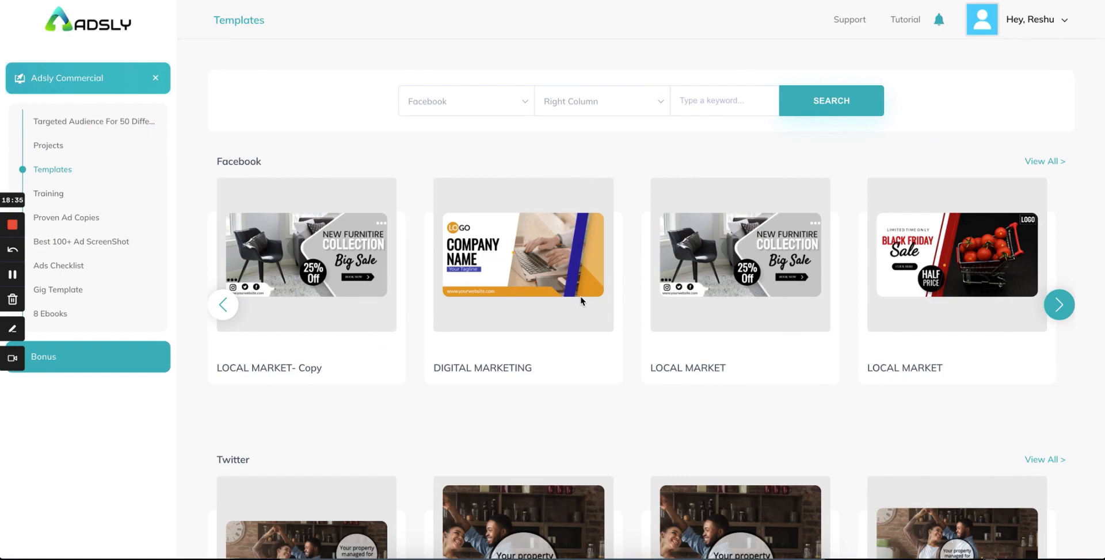
{"action": "scroll", "coordinate": [580, 296], "scroll_direction": "down", "scroll_amount": 15}
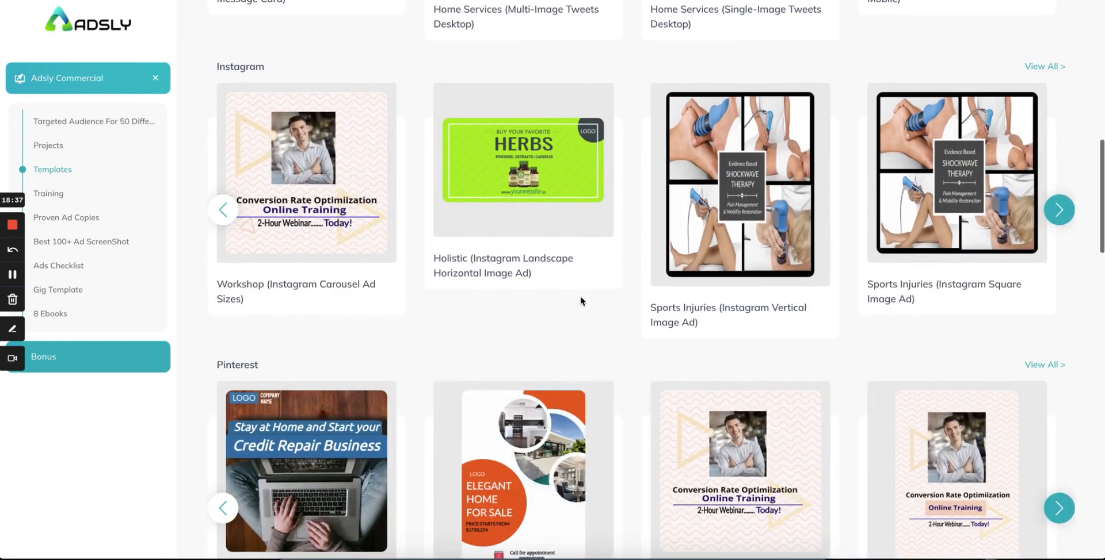
{"action": "scroll", "coordinate": [580, 296], "scroll_direction": "down", "scroll_amount": 6}
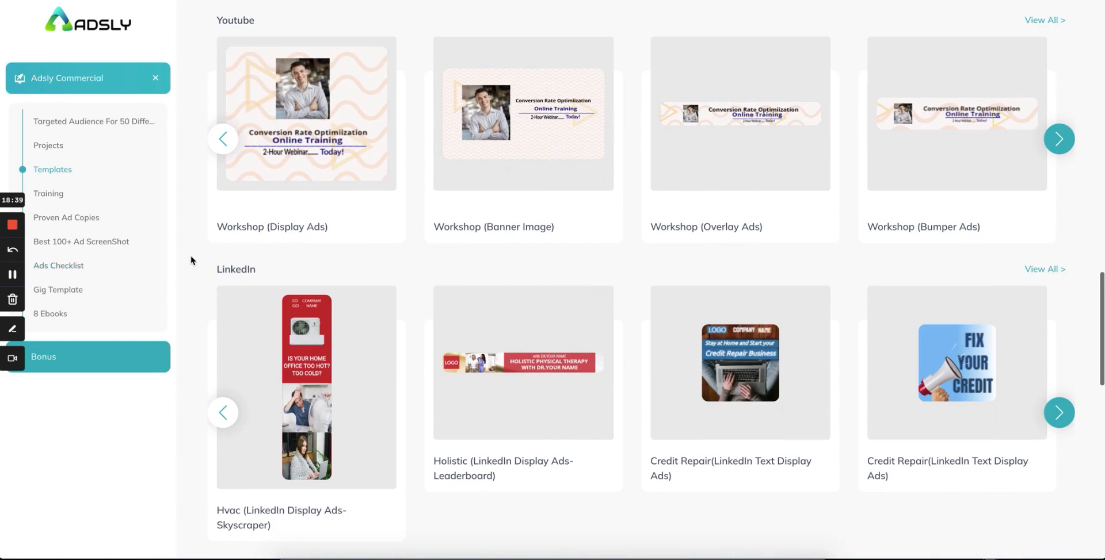
{"action": "scroll", "coordinate": [457, 313], "scroll_direction": "down", "scroll_amount": 3}
{"action": "scroll", "coordinate": [457, 313], "scroll_direction": "down", "scroll_amount": 12}
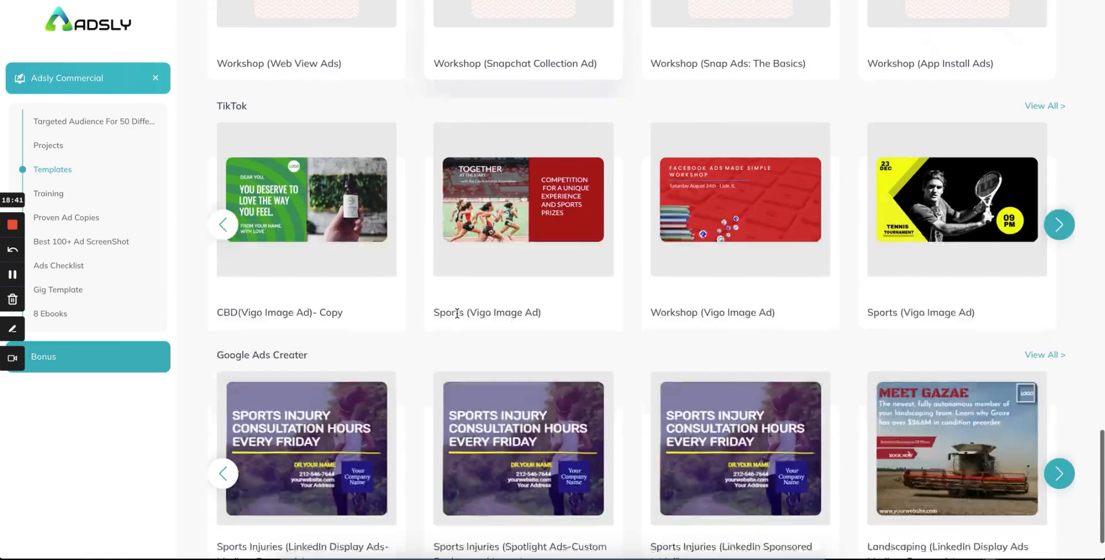
{"action": "scroll", "coordinate": [457, 313], "scroll_direction": "up", "scroll_amount": 20}
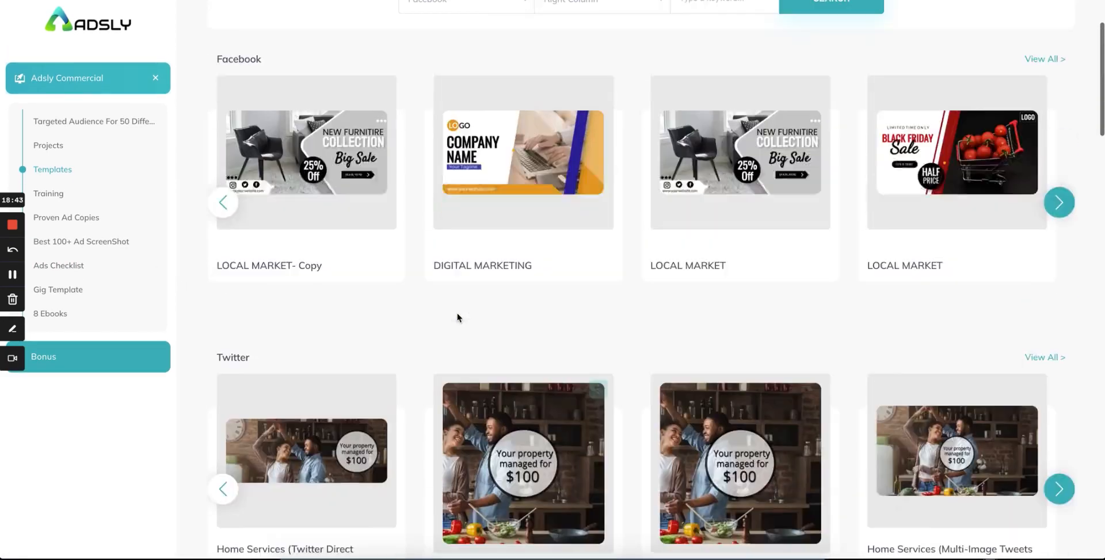
{"action": "scroll", "coordinate": [456, 315], "scroll_direction": "down", "scroll_amount": 1}
{"action": "scroll", "coordinate": [457, 313], "scroll_direction": "up", "scroll_amount": 3}
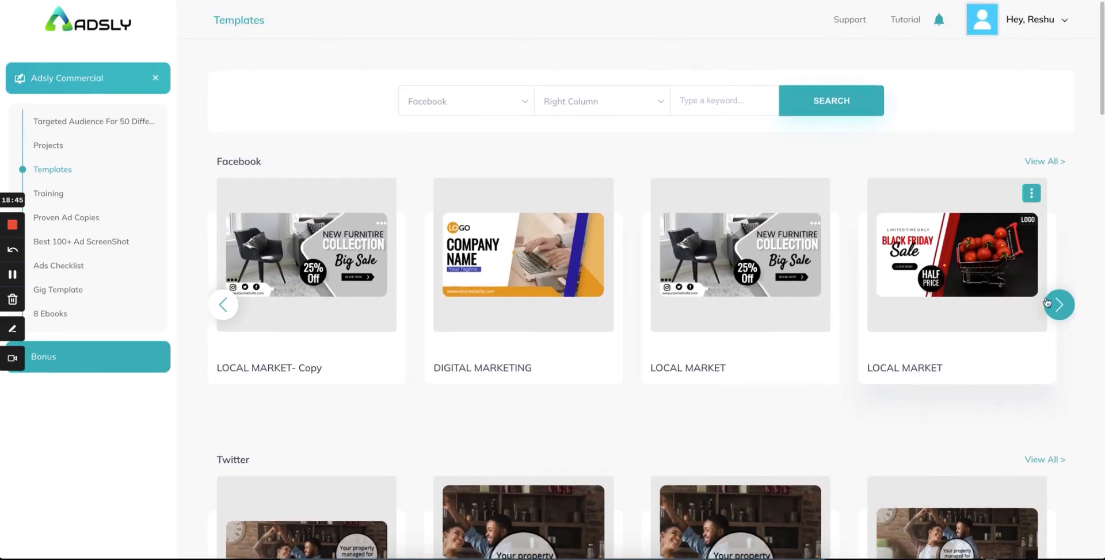
{"action": "left_click", "coordinate": [1060, 317]}
{"action": "left_click", "coordinate": [1060, 311]}
{"action": "left_click", "coordinate": [1060, 310]}
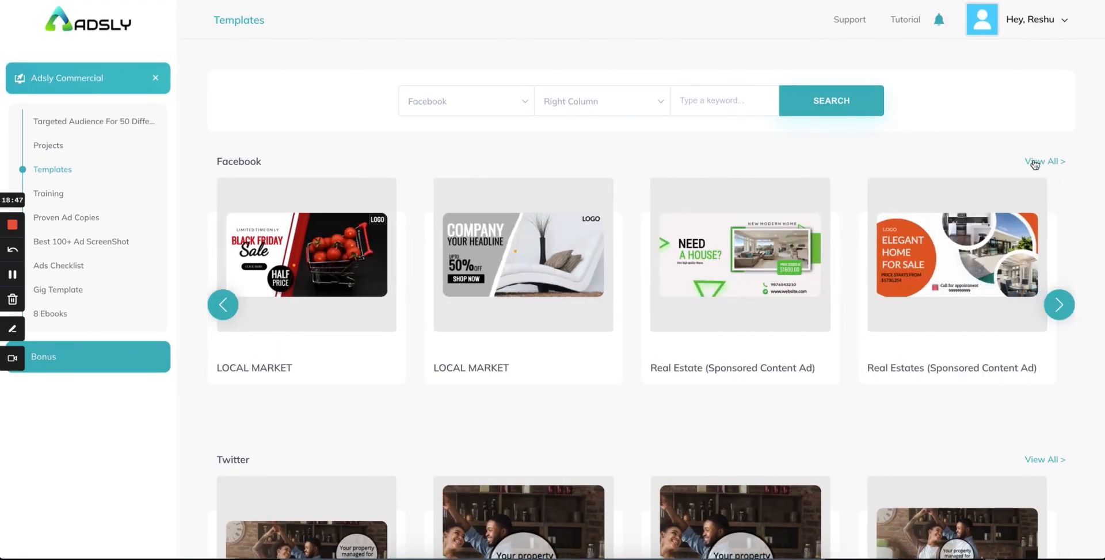
{"action": "scroll", "coordinate": [451, 396], "scroll_direction": "down", "scroll_amount": 10}
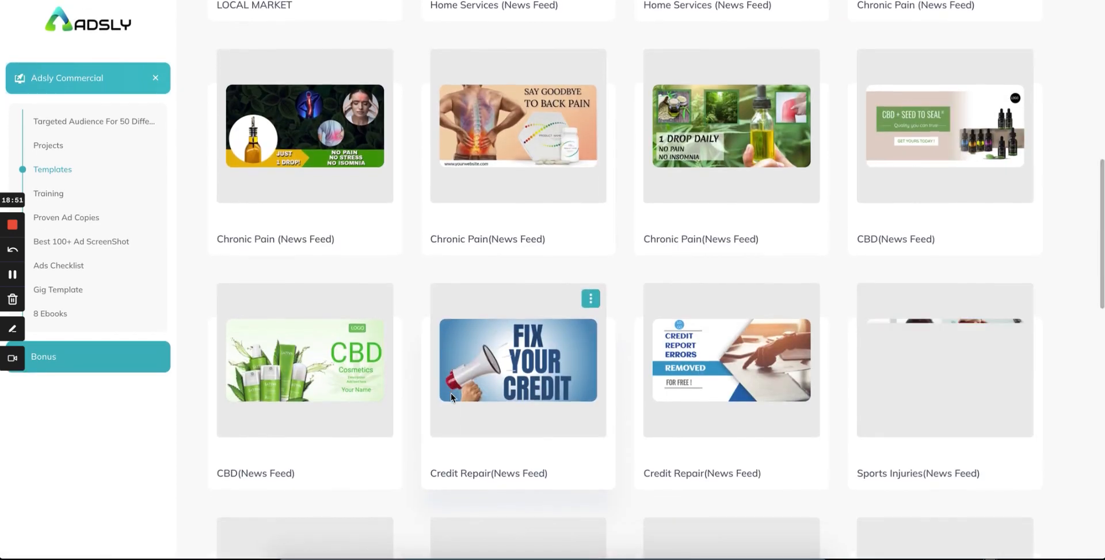
{"action": "scroll", "coordinate": [451, 395], "scroll_direction": "down", "scroll_amount": 10}
{"action": "scroll", "coordinate": [451, 392], "scroll_direction": "down", "scroll_amount": 5}
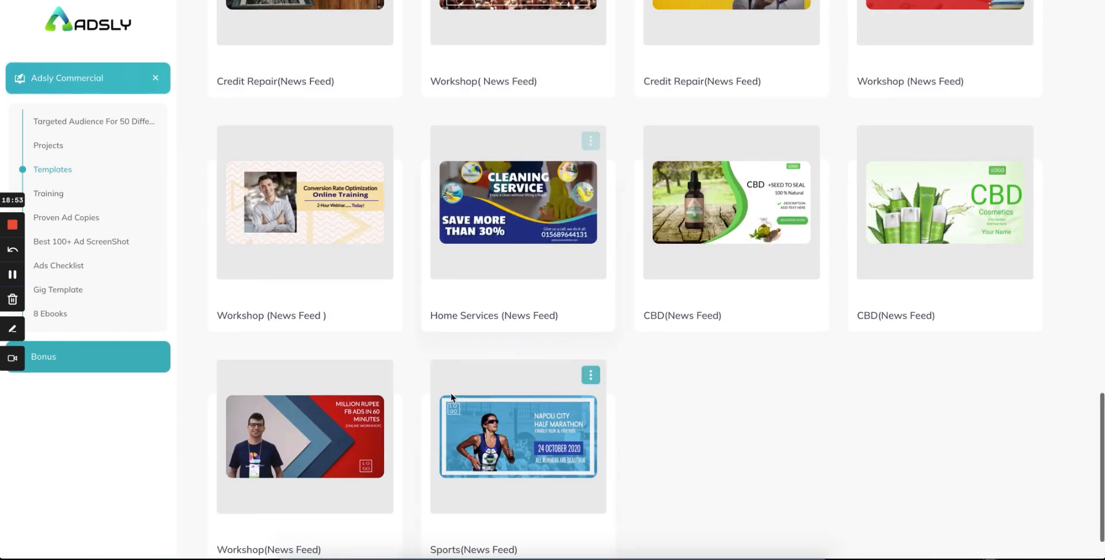
{"action": "scroll", "coordinate": [450, 392], "scroll_direction": "down", "scroll_amount": 11}
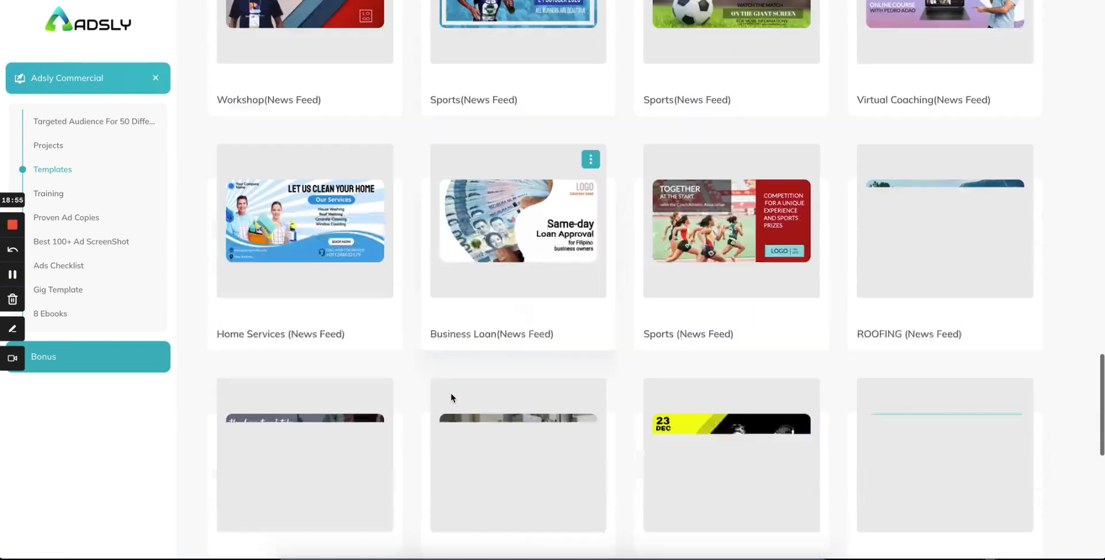
{"action": "scroll", "coordinate": [451, 393], "scroll_direction": "down", "scroll_amount": 6}
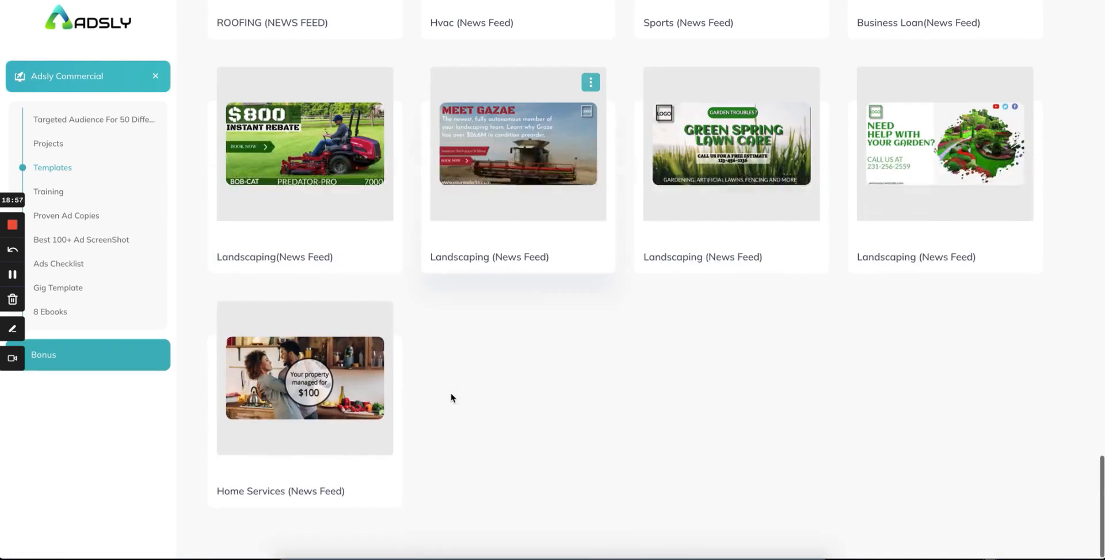
{"action": "scroll", "coordinate": [451, 392], "scroll_direction": "down", "scroll_amount": 4}
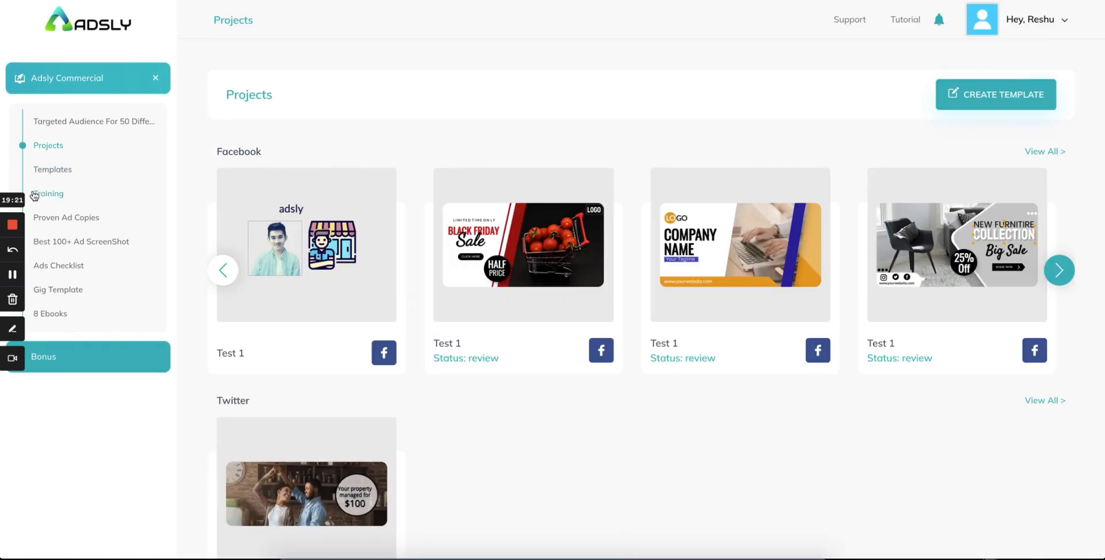